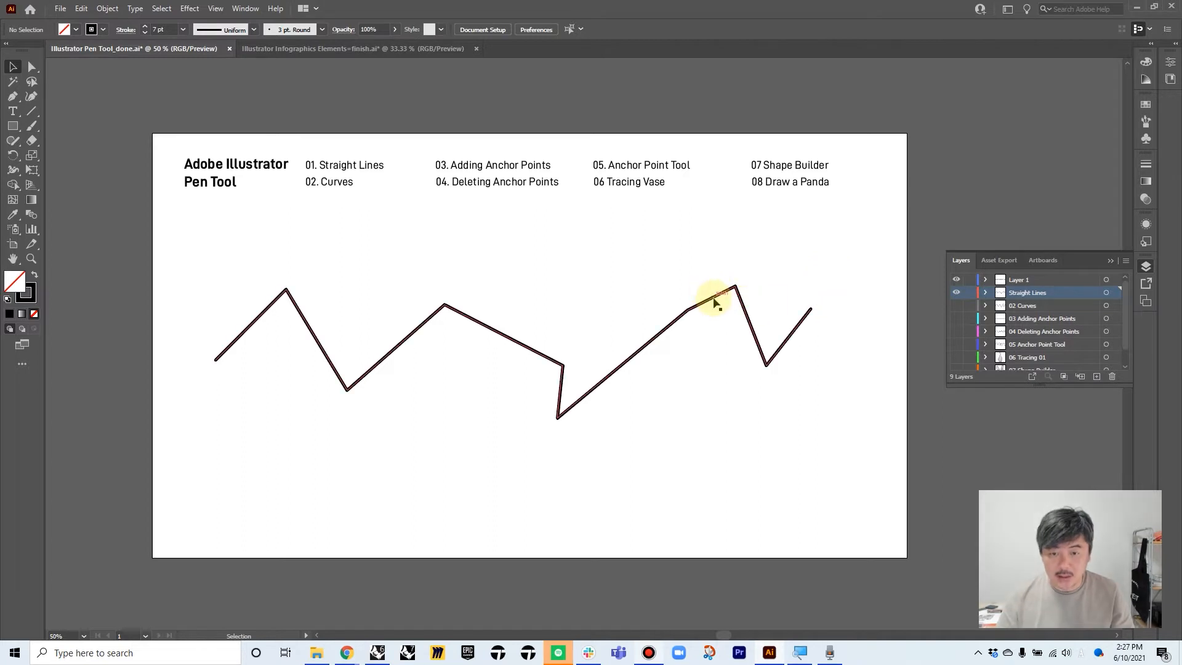
Move the existing zigzag path up to just beneath the artboard's headings and deselect it
left_click_drag(716, 302, 718, 240)
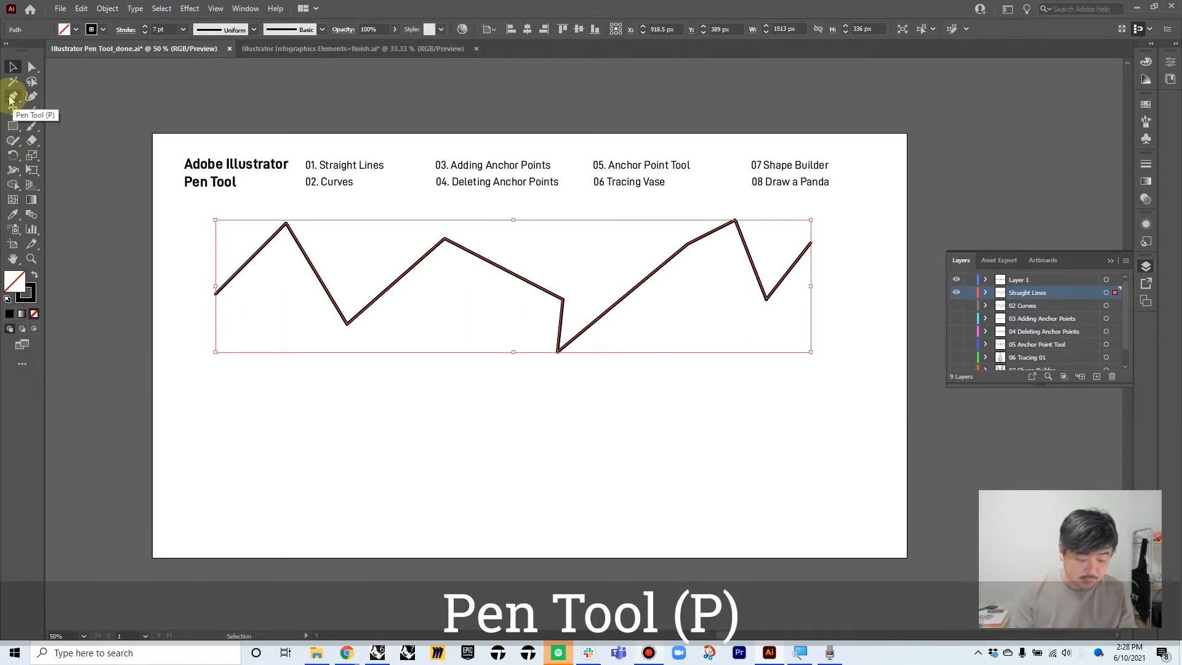
scroll(84, 124, "down", 1)
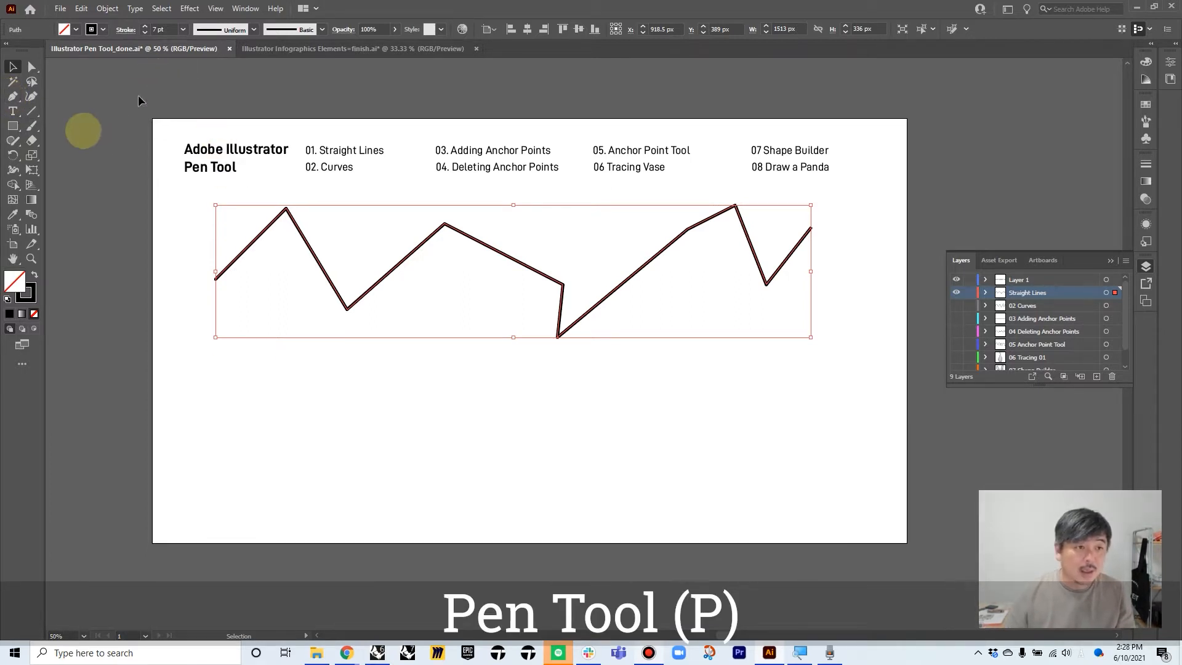
left_click(97, 117)
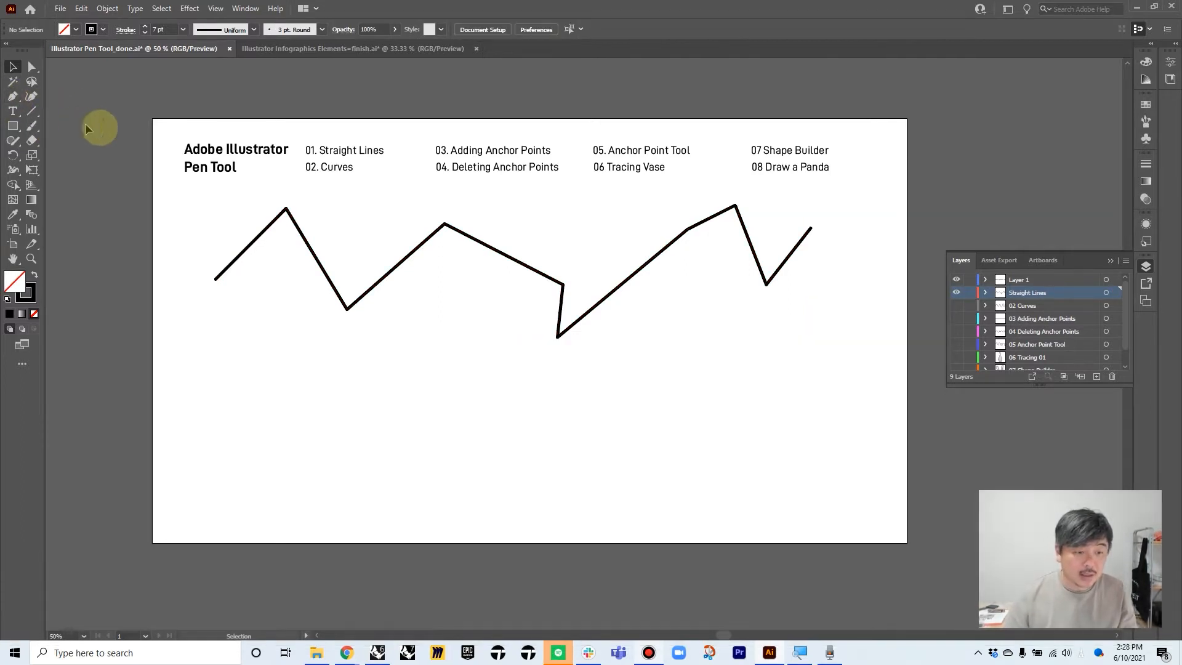
Draw an open straight-line zigzag of nine anchor points across the artboard beneath the existing path using the Pen tool
left_click(12, 97)
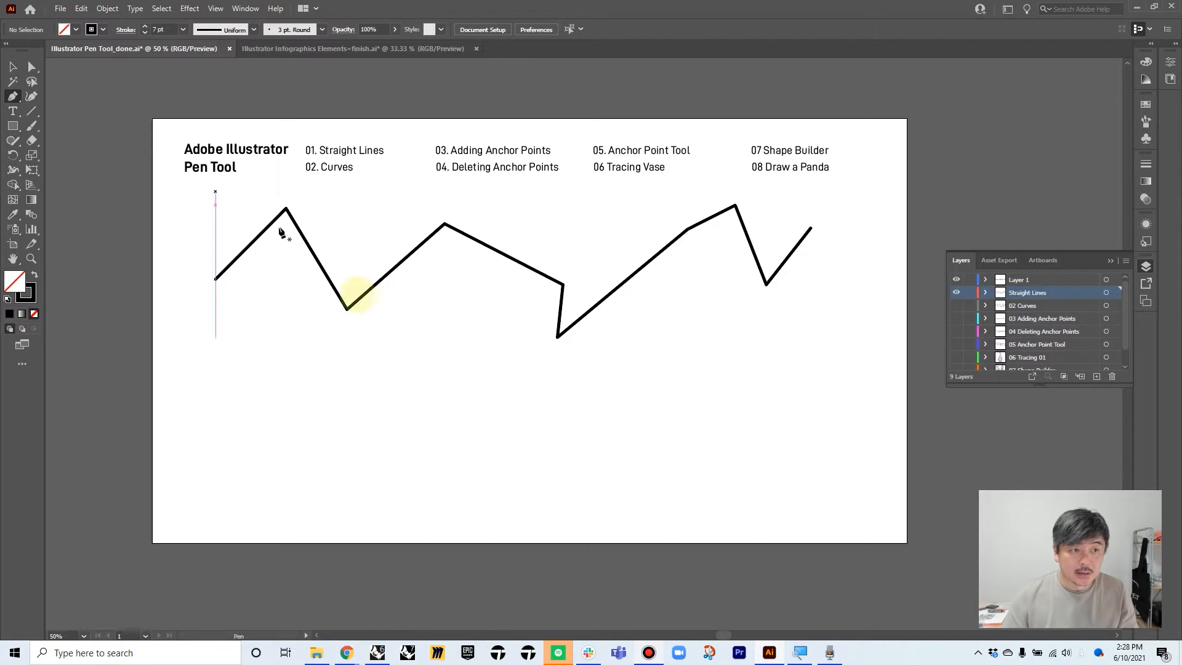
left_click(227, 377)
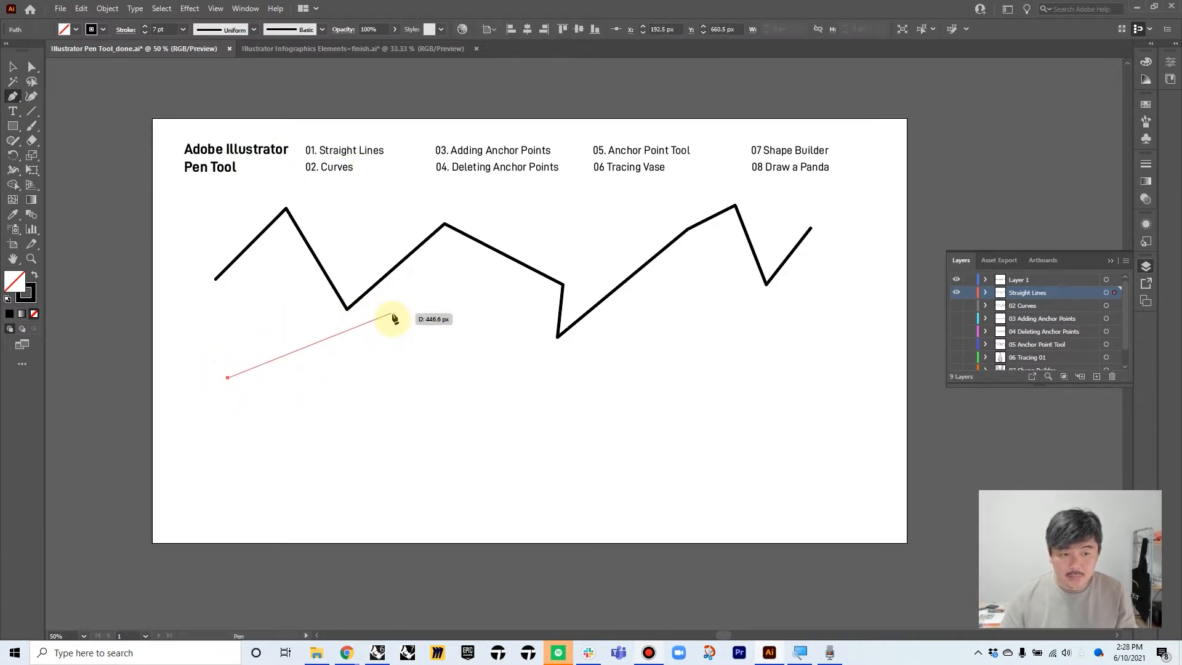
left_click(303, 314)
left_click(372, 402)
left_click(467, 311)
left_click(540, 419)
left_click(640, 332)
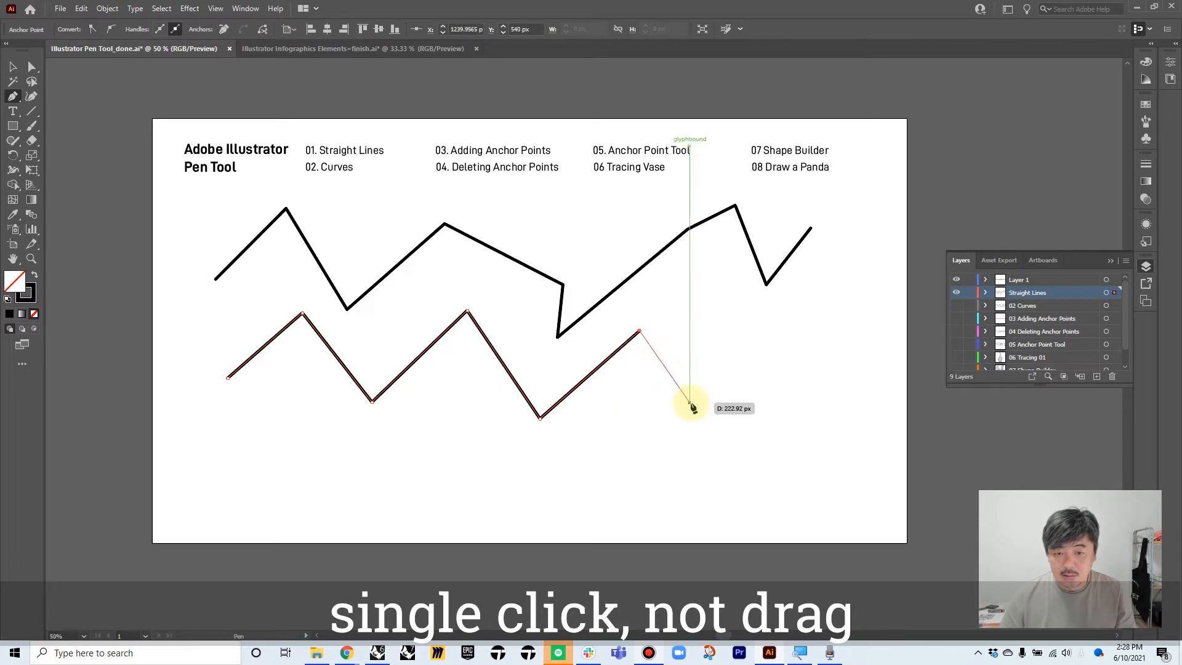
left_click(690, 402)
left_click(771, 338)
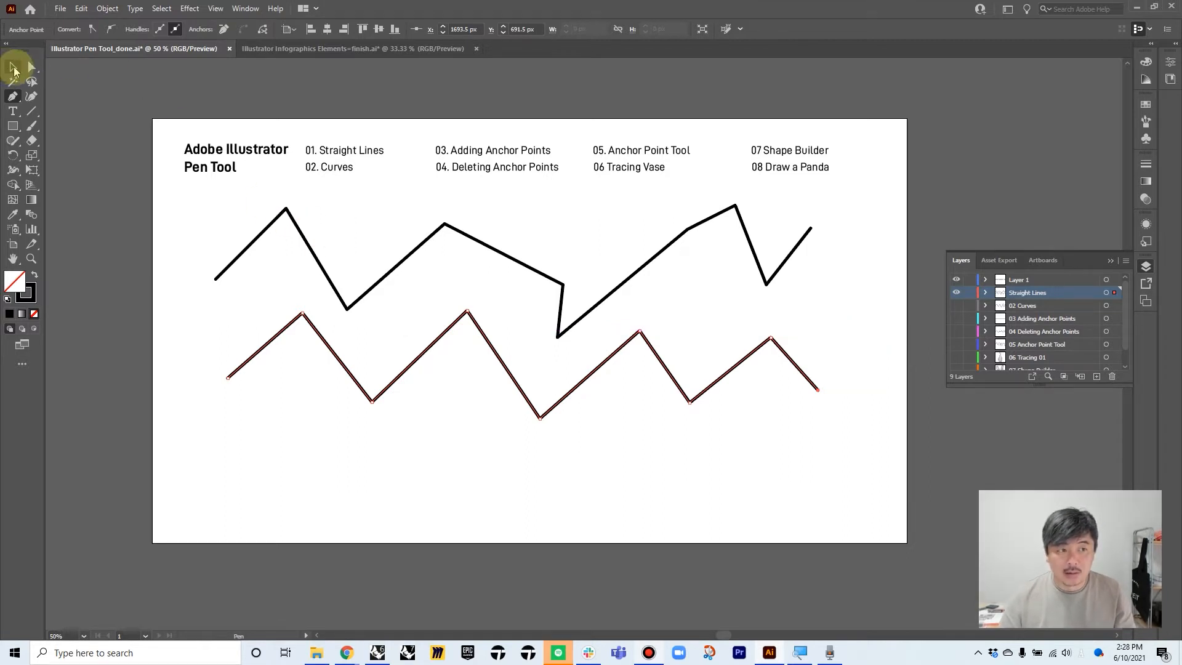
left_click(14, 68)
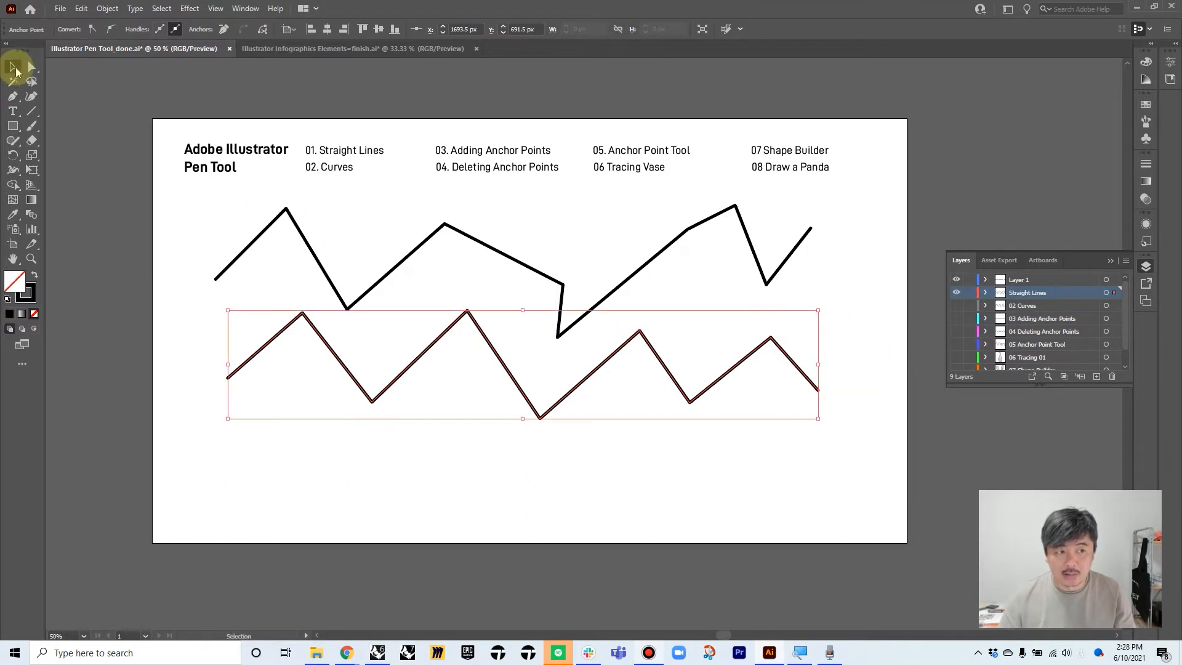
left_click(393, 324)
Draw another open nine-point zigzag with uneven straight segments along the lower part of the artboard with the Pen tool, leaving it deselected
left_click(13, 98)
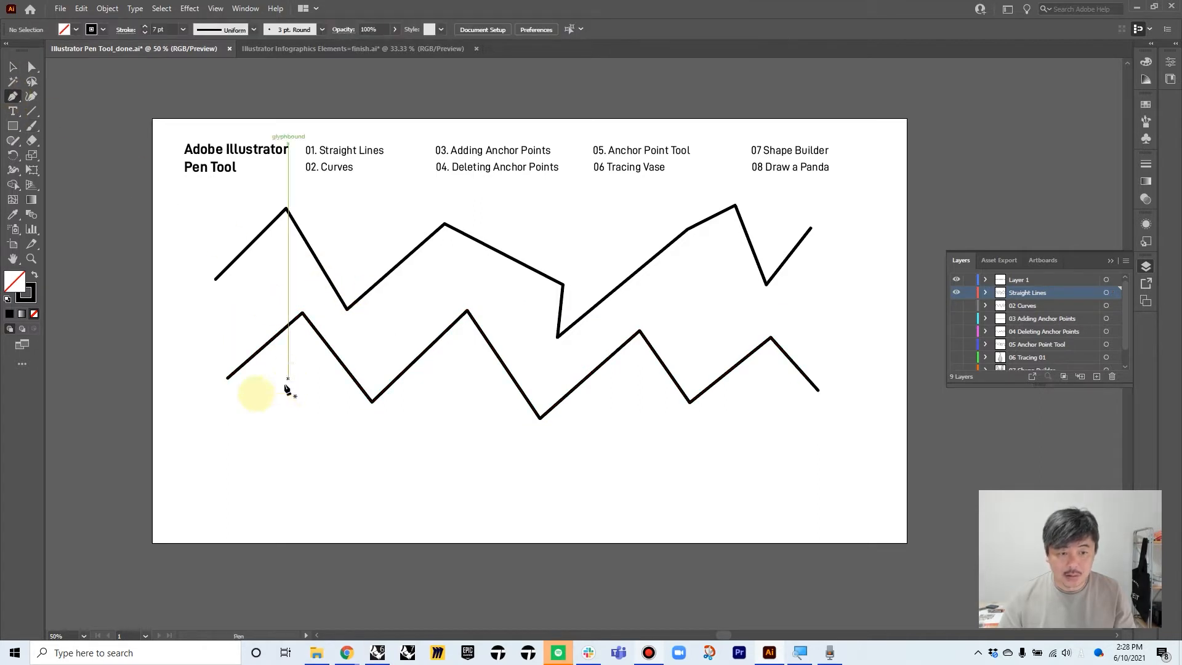
left_click(215, 439)
left_click(315, 403)
left_click(342, 510)
left_click(514, 416)
left_click(594, 475)
left_click(670, 432)
left_click(742, 482)
left_click(823, 435)
left_click(856, 494)
left_click(14, 66)
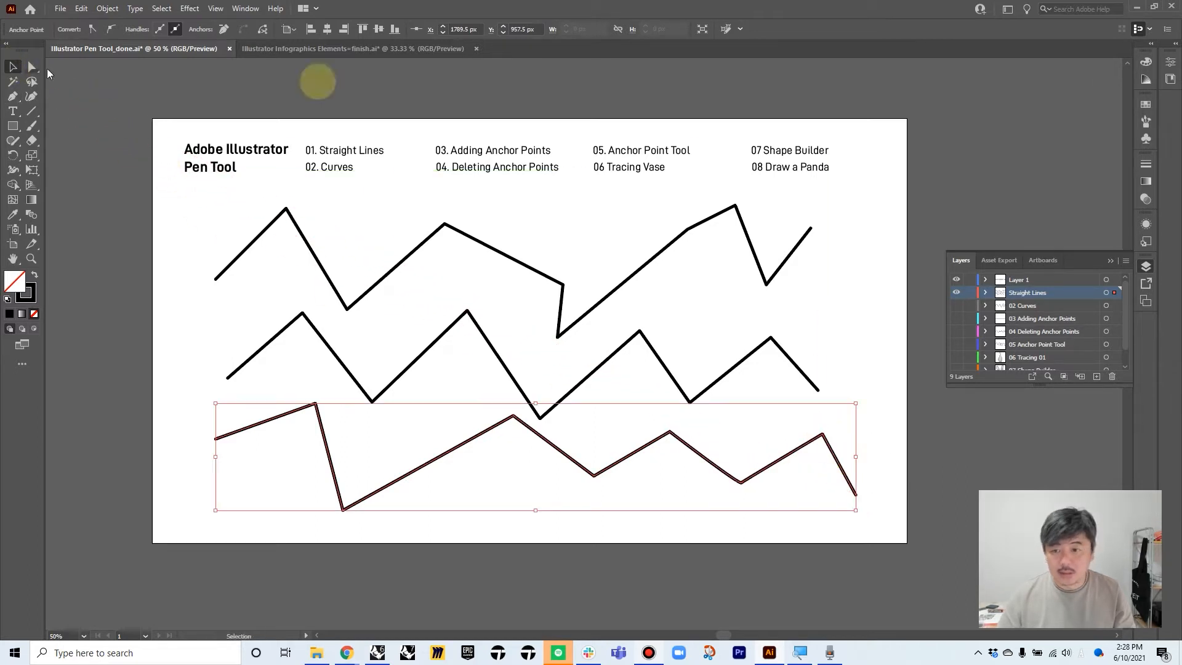
left_click(935, 183)
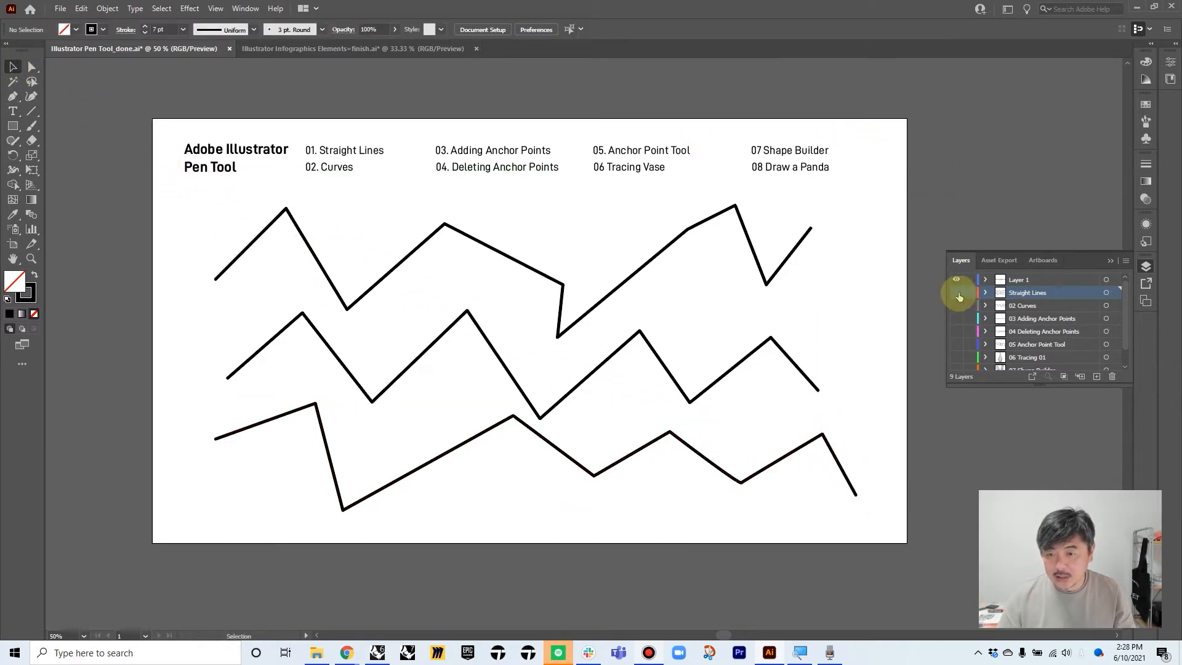
Hide the Straight Lines layer, show the 02 Curves layer and make it the active layer
left_click(957, 293)
left_click(957, 305)
left_click(1014, 306)
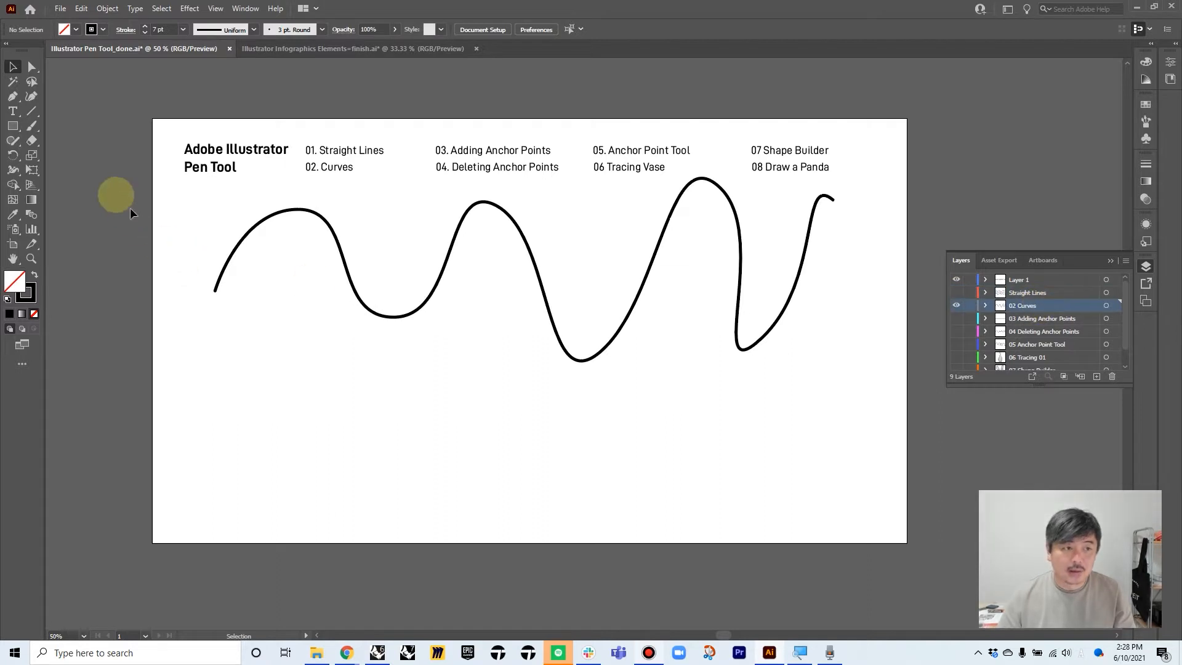
Draw a long, winding open curve with smooth anchor points beneath the sample wave, looping back toward the artboard's centre, using the Pen tool
left_click(11, 98)
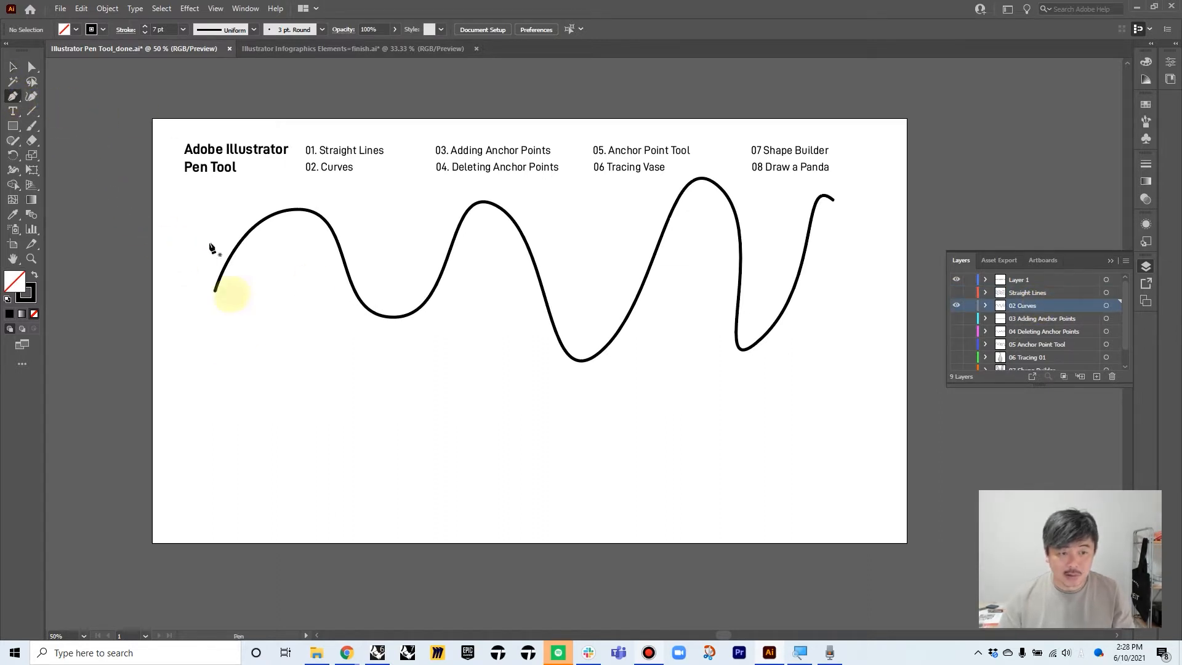
left_click(220, 419)
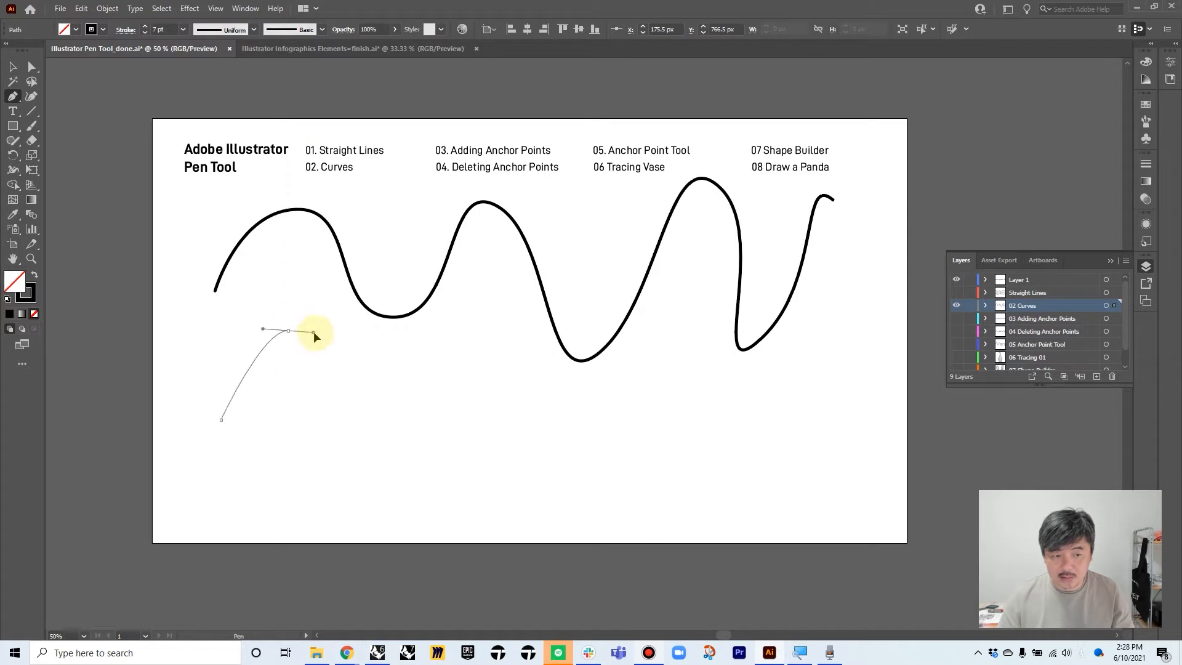
mouse_move(331, 331)
left_mouse_down()
mouse_move(313, 329)
mouse_move(436, 331)
mouse_move(308, 332)
mouse_move(337, 330)
left_mouse_up()
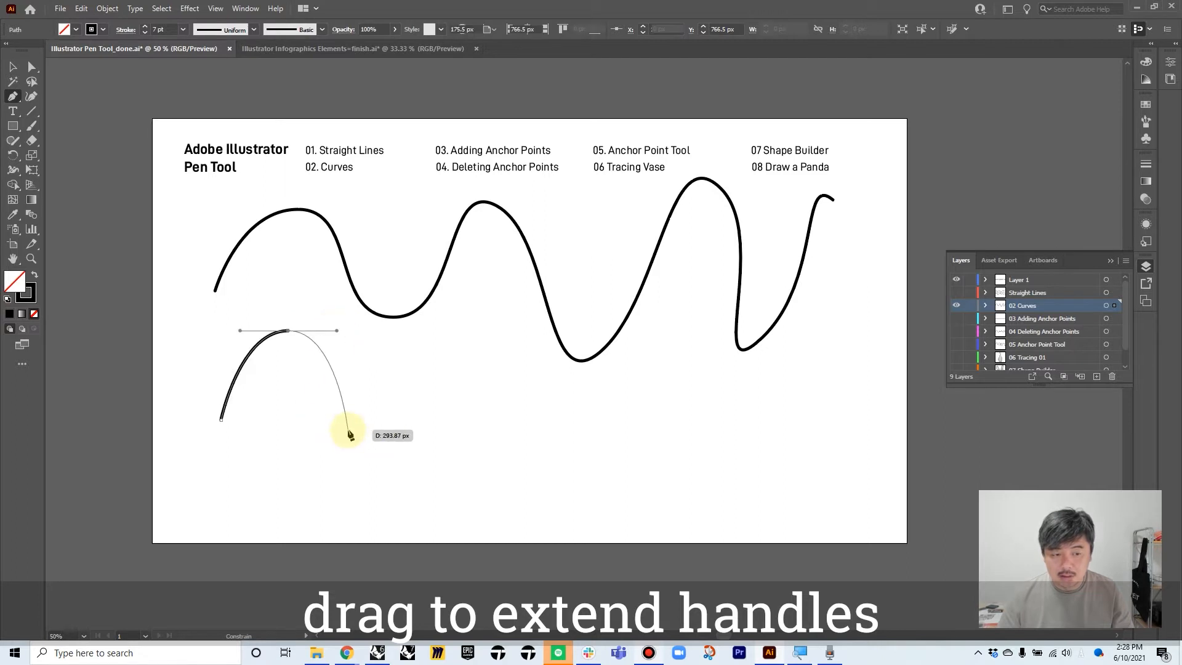
left_click_drag(380, 435, 388, 434)
left_click_drag(408, 370, 429, 338)
left_click_drag(474, 306, 510, 302)
left_click_drag(516, 354, 507, 383)
left_click_drag(435, 420, 443, 441)
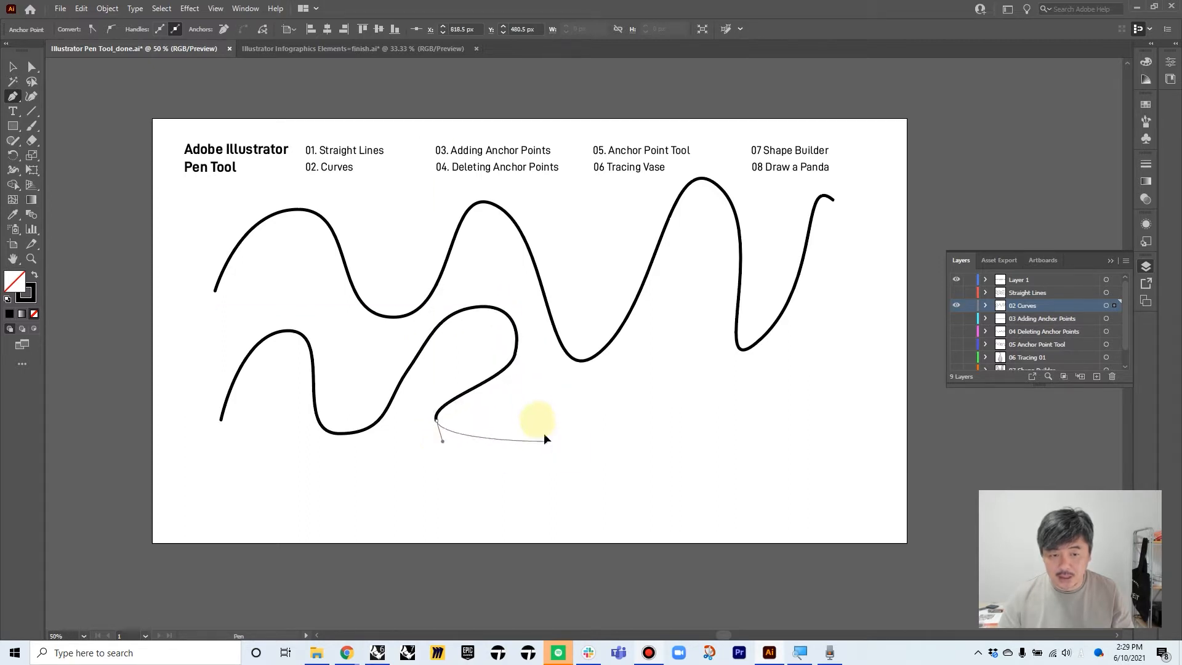
left_click_drag(558, 375, 661, 406)
left_click_drag(604, 437, 605, 460)
left_click_drag(746, 437, 740, 383)
left_click_drag(821, 364, 860, 374)
left_click_drag(814, 434, 803, 469)
left_click_drag(872, 496, 894, 439)
left_click_drag(880, 352, 827, 250)
left_click_drag(807, 296, 798, 337)
left_click_drag(704, 411, 706, 440)
left_click_drag(665, 450, 635, 427)
left_click_drag(660, 360, 623, 356)
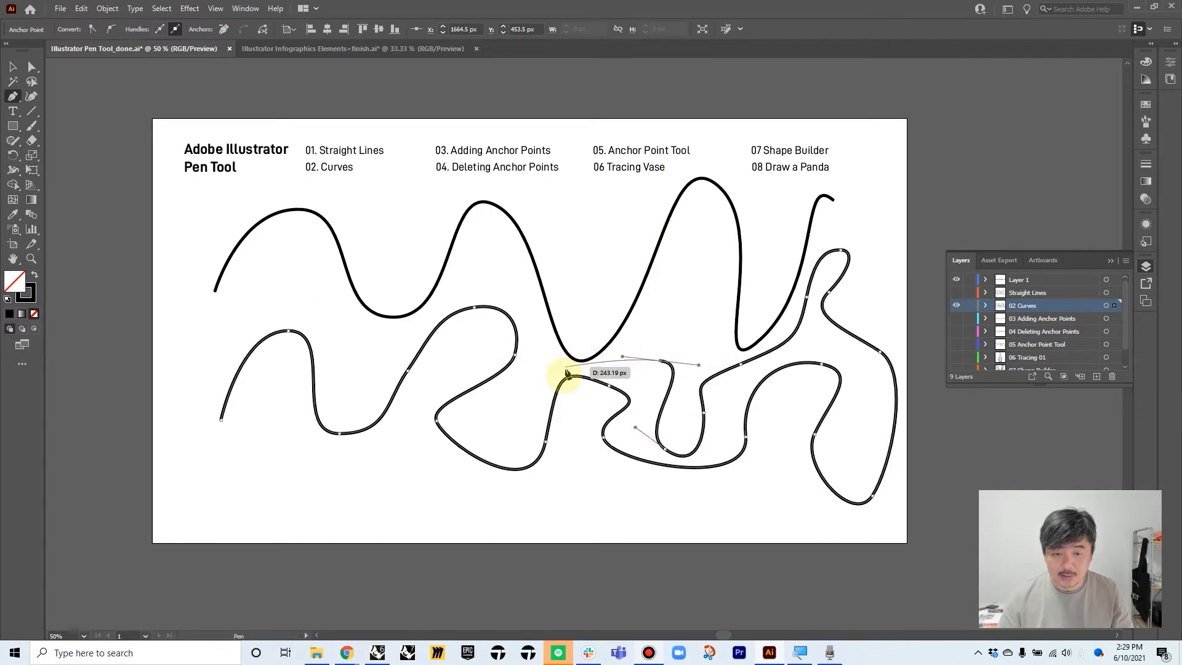
left_click_drag(535, 399, 531, 424)
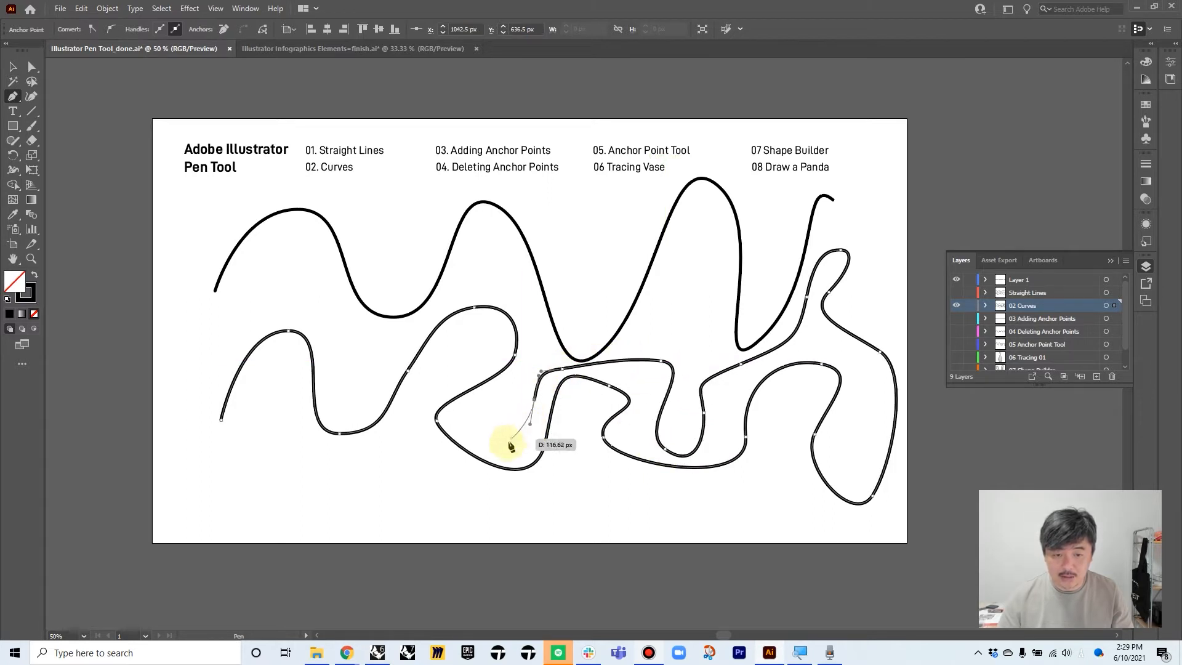
left_click(12, 67)
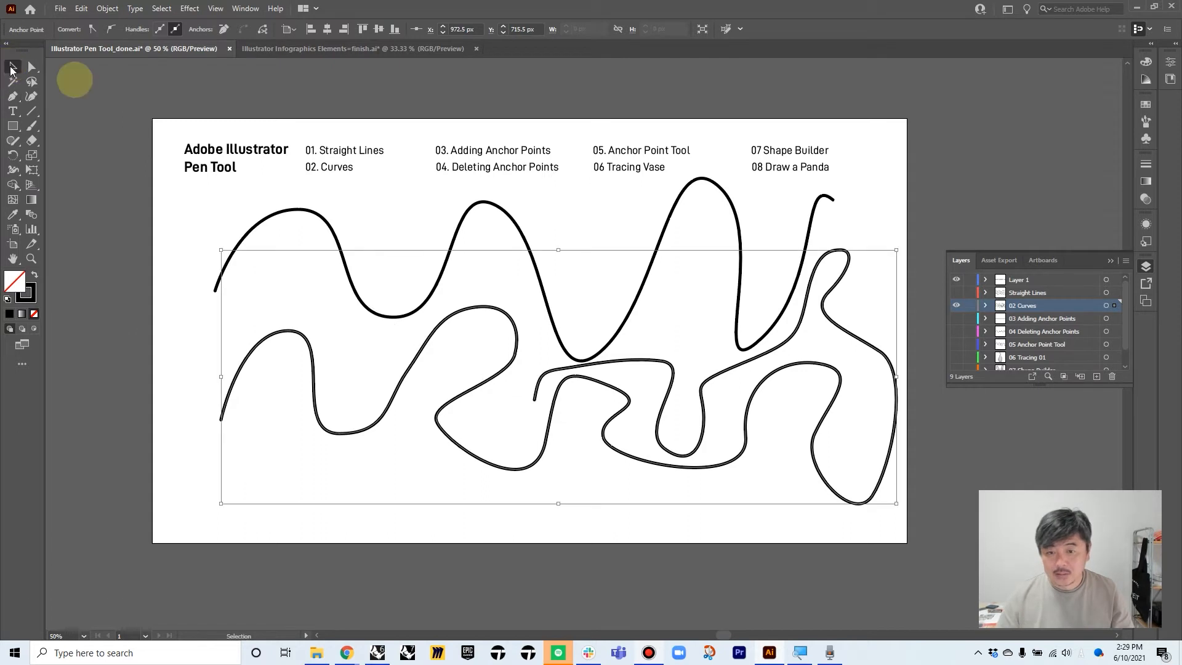
left_click(800, 204)
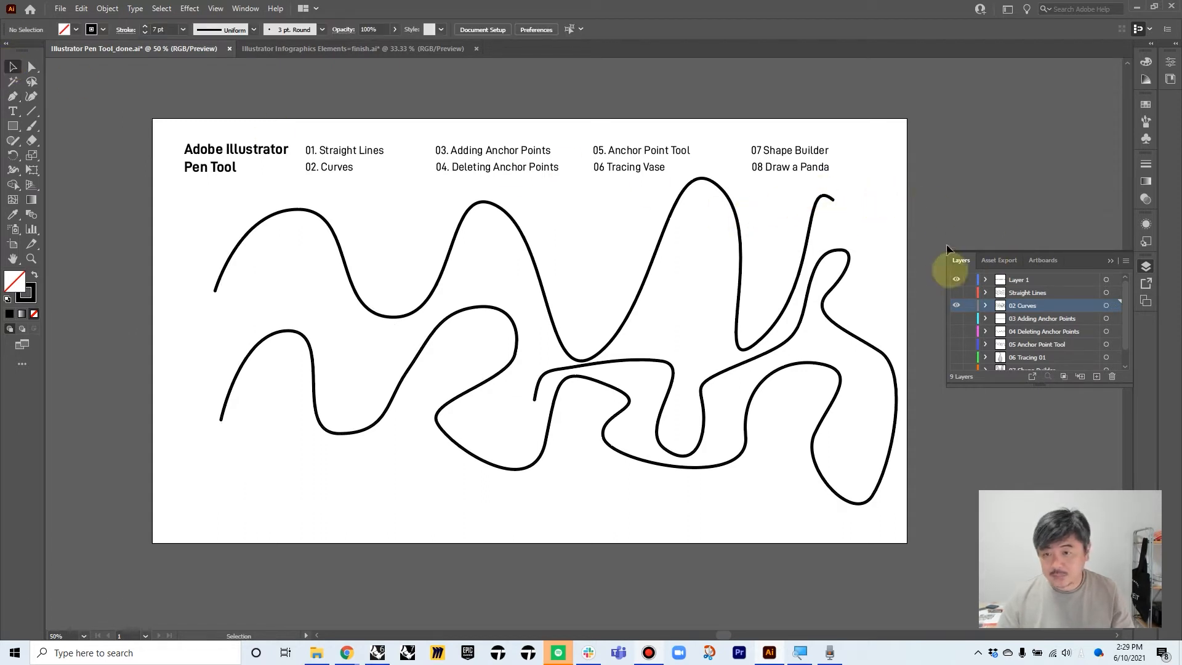
Hide the 02 Curves layer, show the 03 Adding Anchor Points layer and make it active
left_click(956, 306)
left_click(956, 318)
left_click(1034, 318)
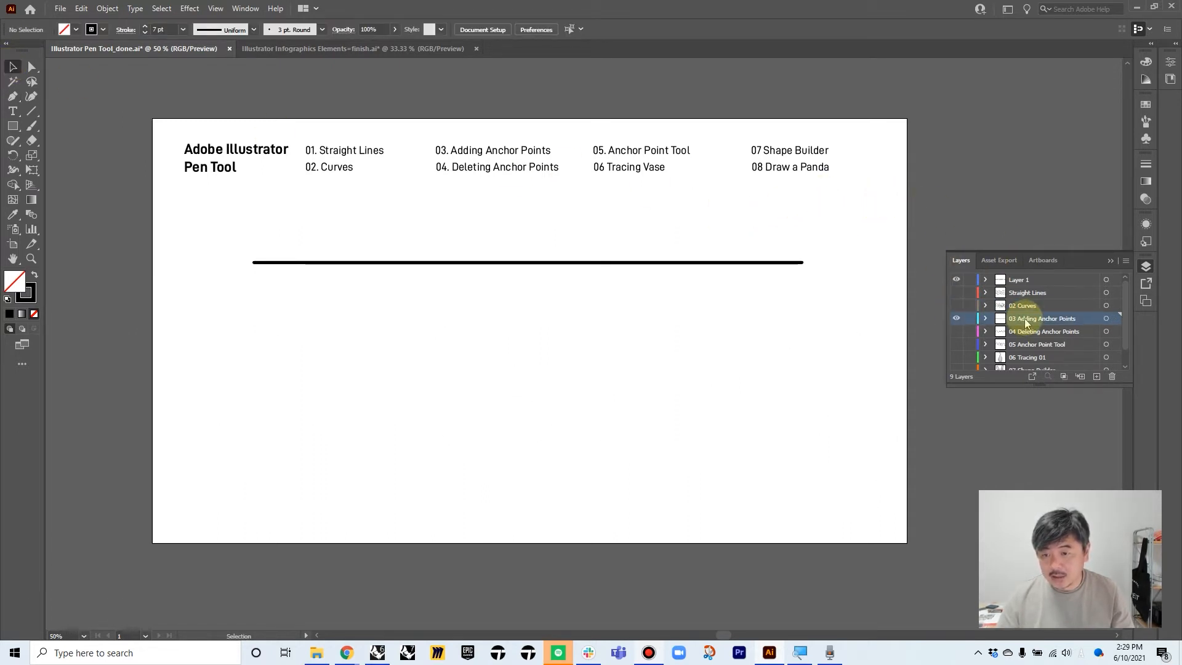
left_click(423, 263)
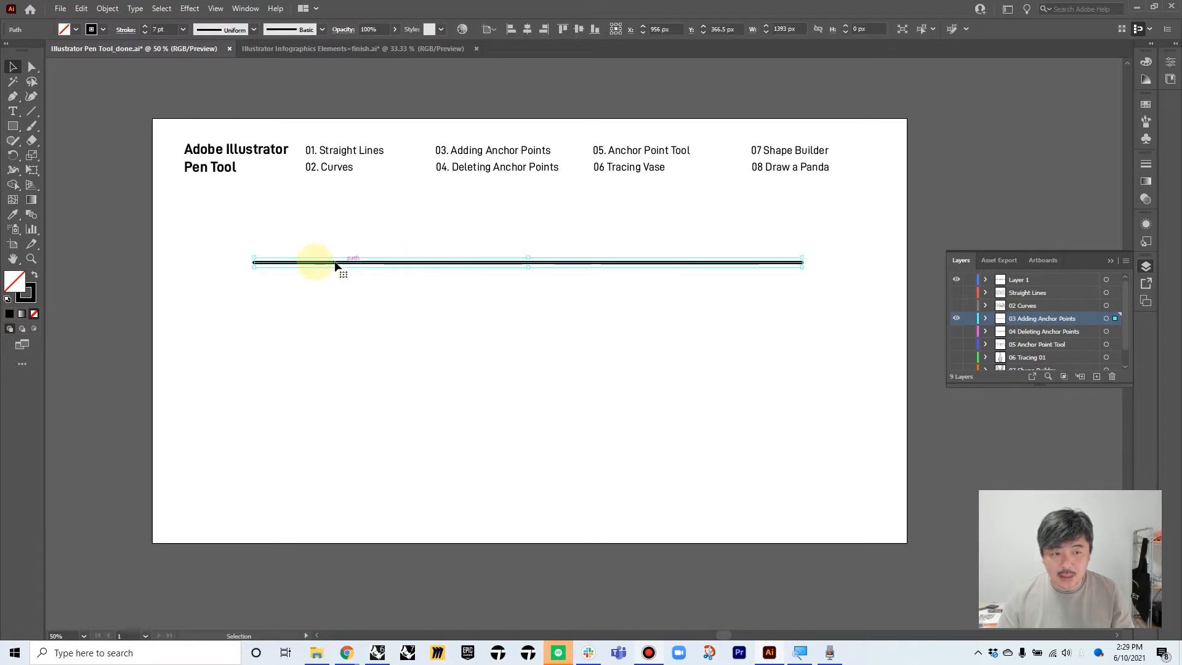
left_click(341, 335)
left_click_drag(248, 269, 256, 269)
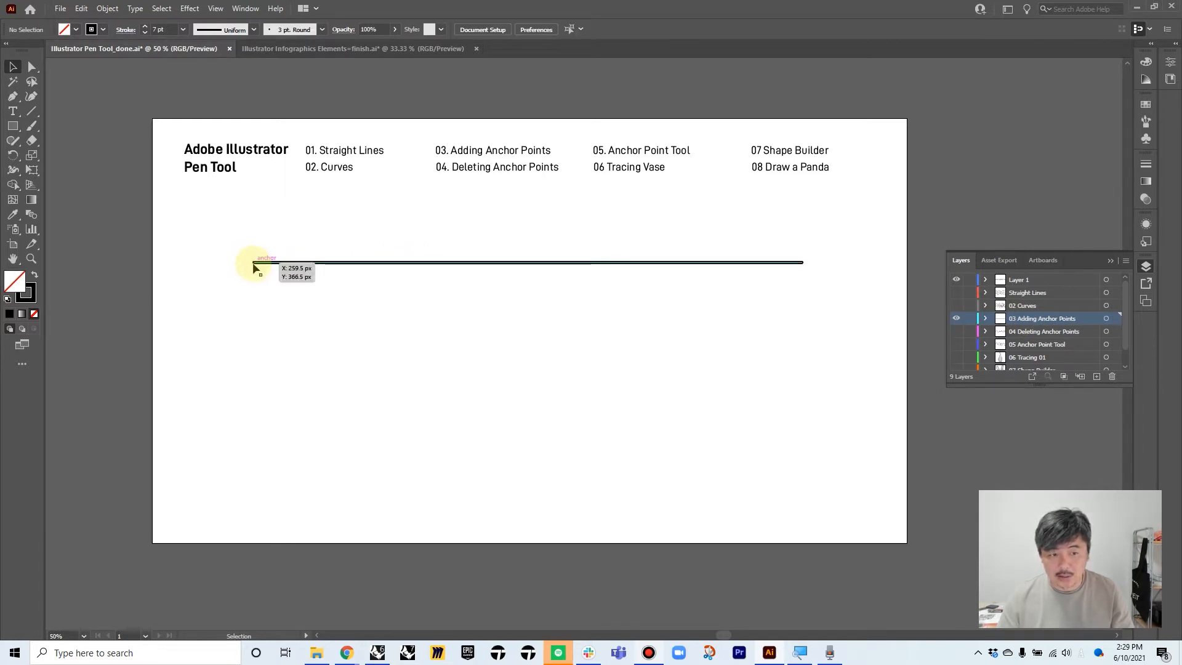
left_click_drag(254, 268, 255, 265)
left_click(837, 269)
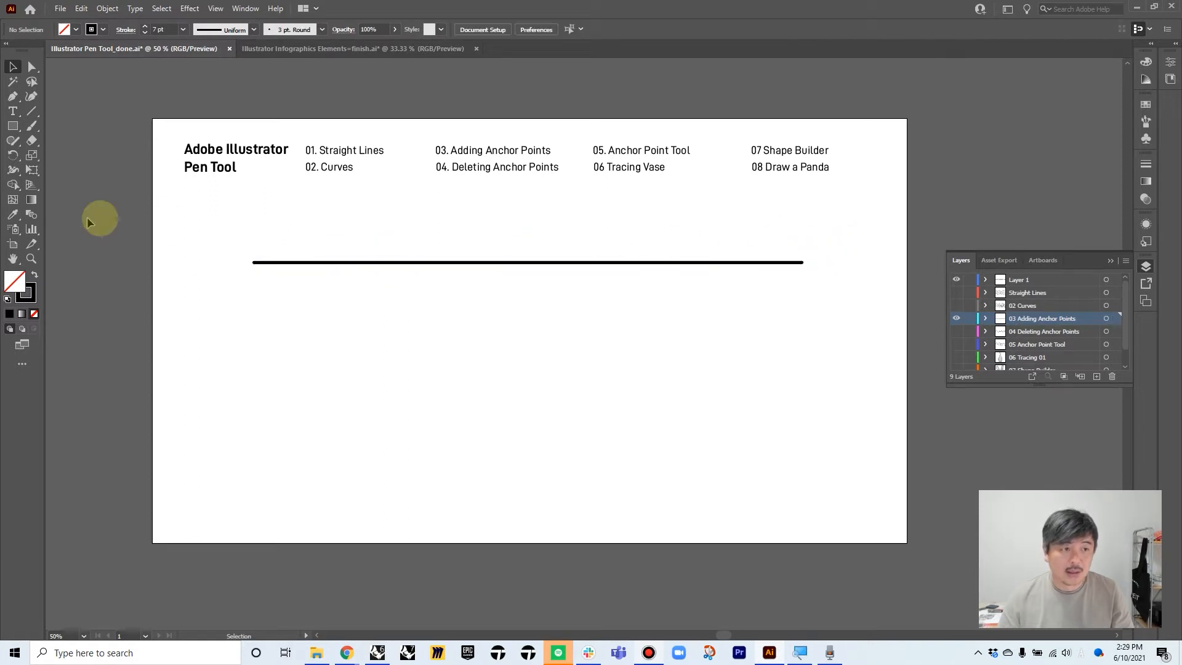
Add five anchor points spaced along the horizontal line with the Add Anchor Point Tool
left_click(11, 100)
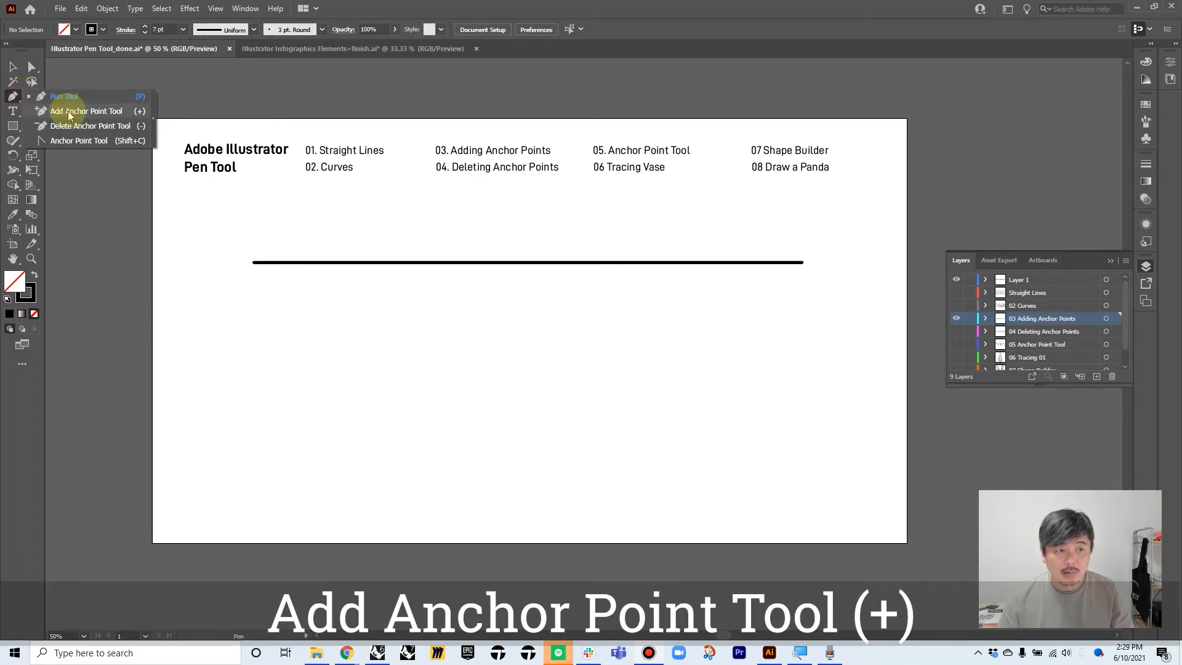
left_click(138, 116)
left_click(342, 263)
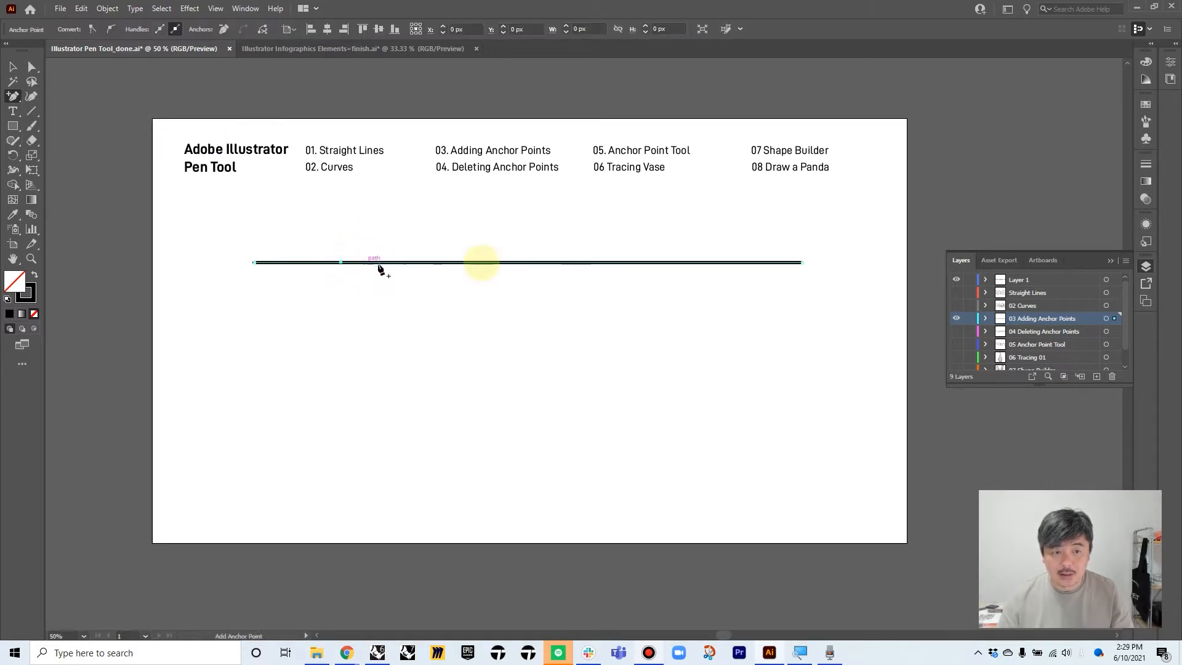
left_click(529, 263)
left_click(686, 263)
left_click(752, 263)
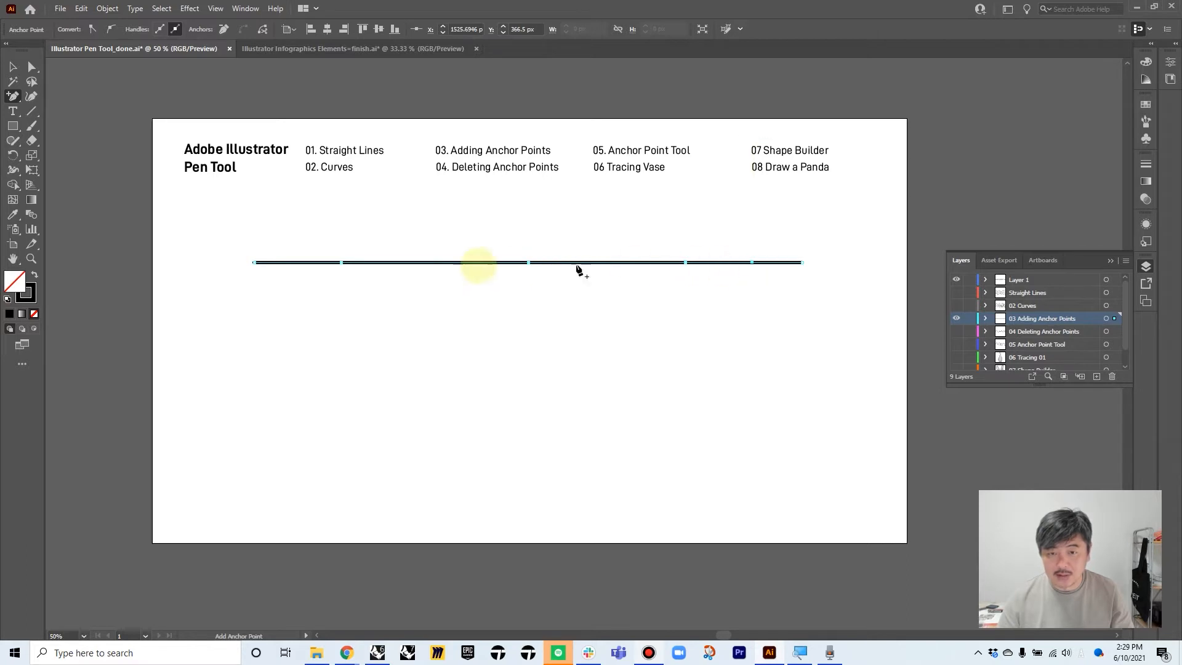
left_click(423, 263)
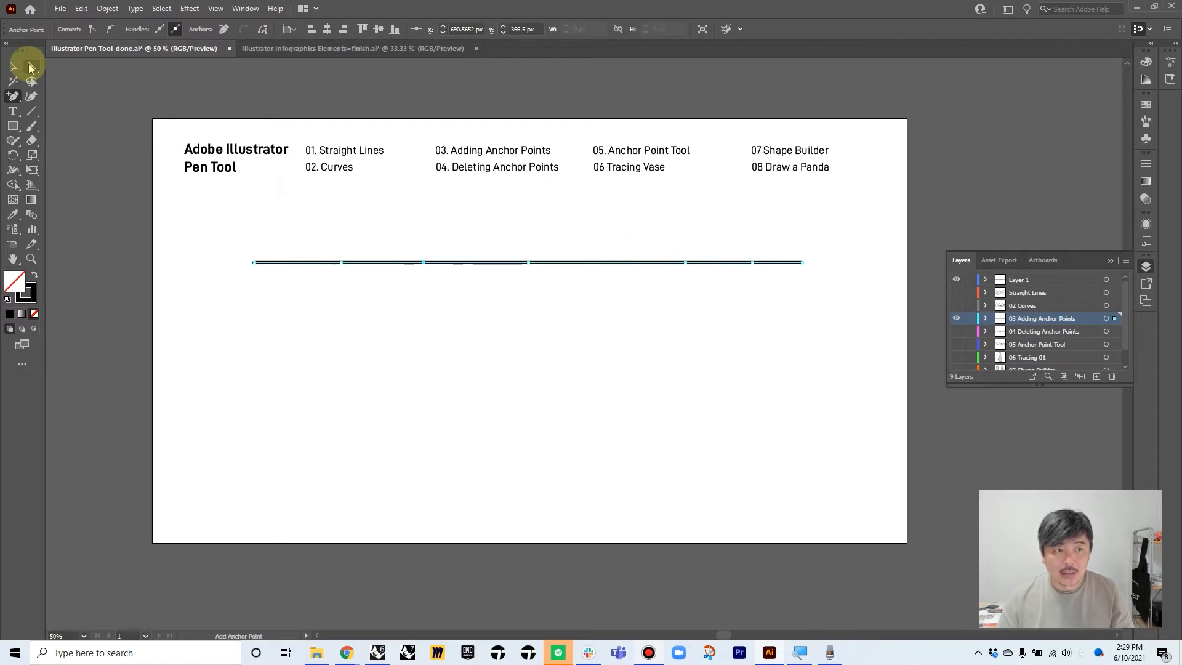
Move the five added anchor points alternately up and down with Direct Selection to bend the line into a zigzag
left_click(32, 67)
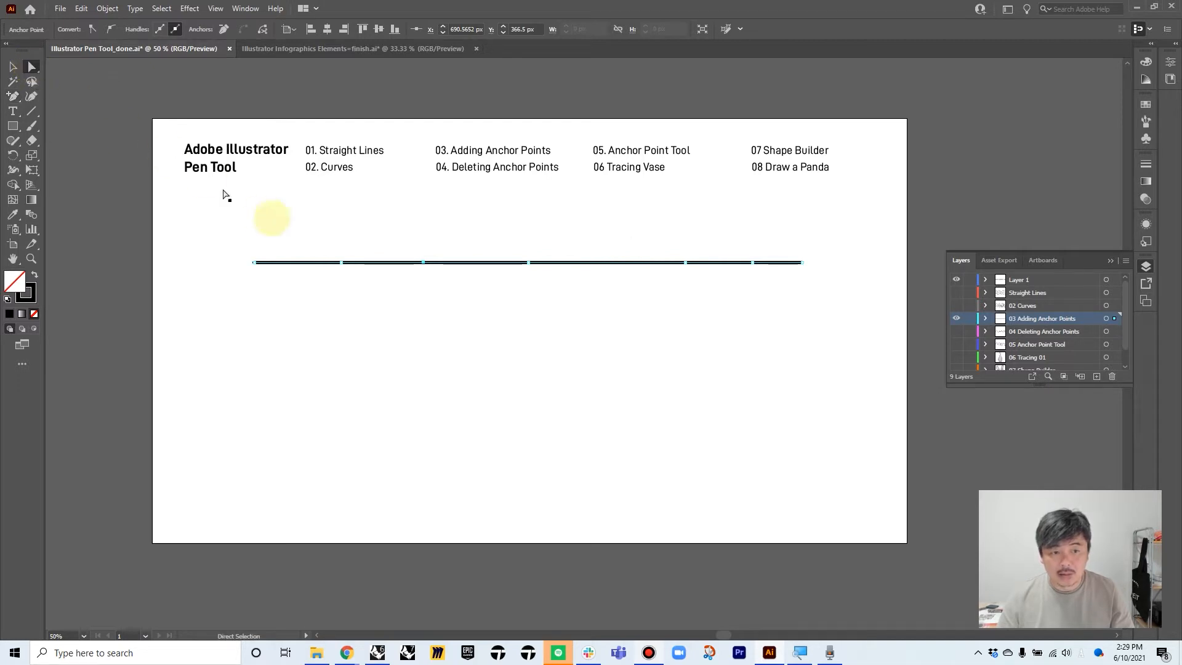
left_click_drag(343, 264, 333, 218)
left_click_drag(425, 264, 452, 329)
left_click_drag(530, 263, 542, 223)
left_click_drag(684, 264, 693, 330)
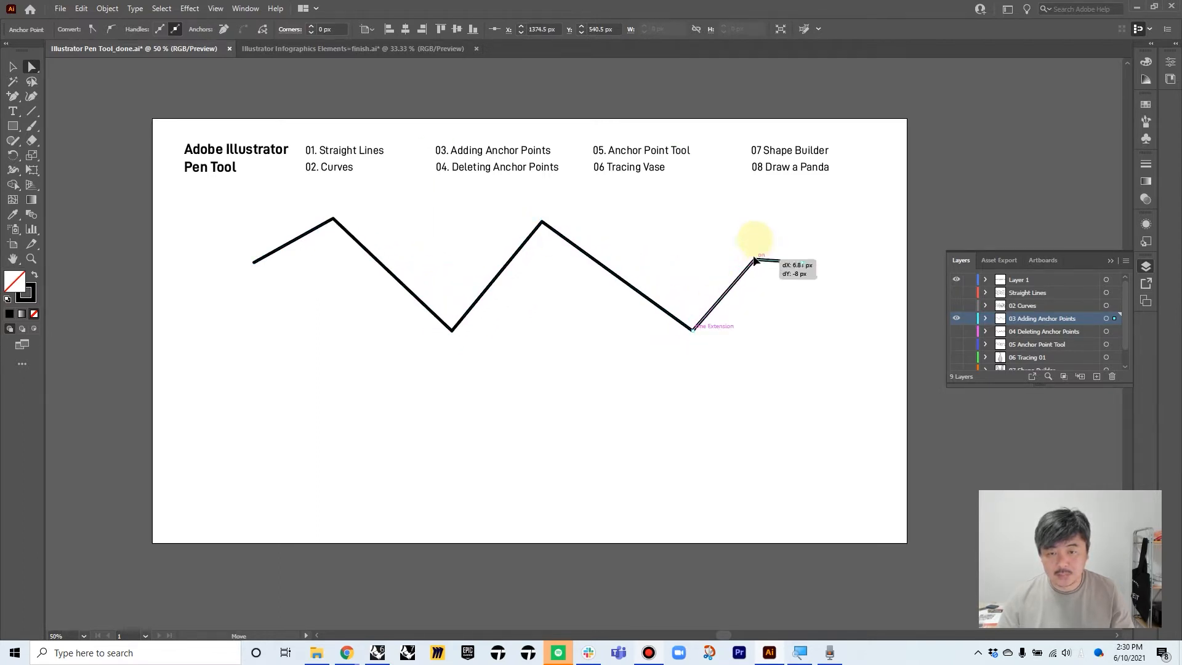
left_click_drag(754, 264, 755, 232)
Shift the zigzag's last peak right and slightly down, and nudge its middle peak slightly right and down
left_click(710, 247)
left_click(755, 233)
mouse_move(540, 226)
left_mouse_down()
mouse_move(555, 388)
mouse_move(559, 232)
left_mouse_up()
left_click(599, 227)
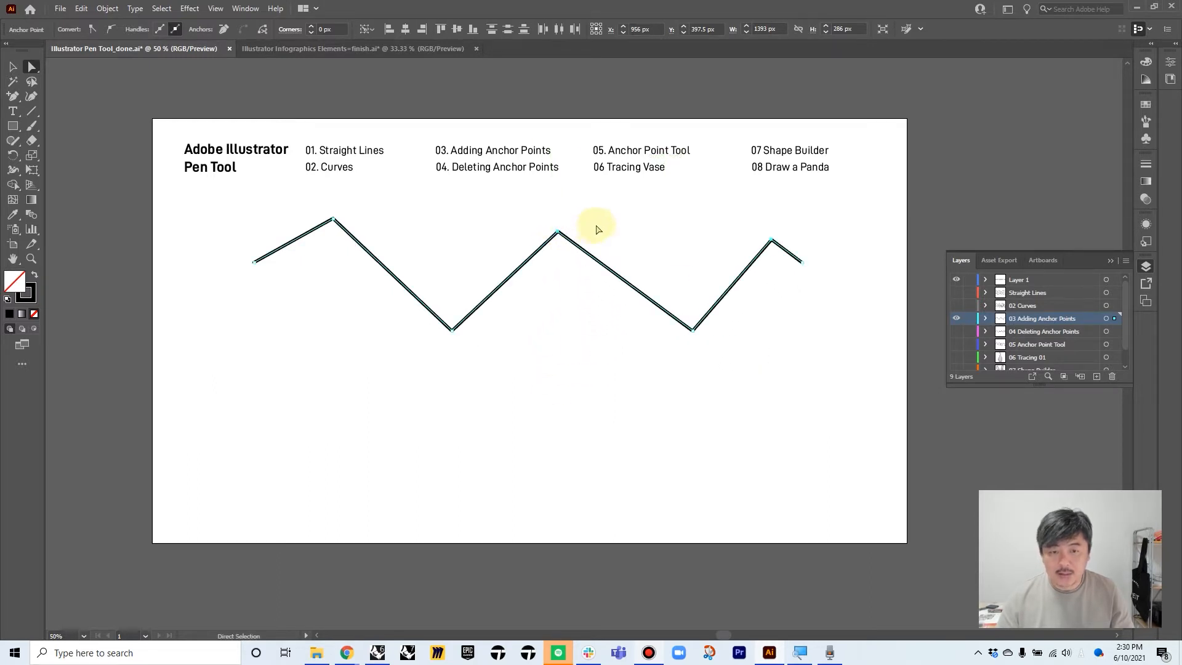
Try deleting the zigzag's middle peak anchor point directly, undo the deletion and deselect the path
left_click(559, 233)
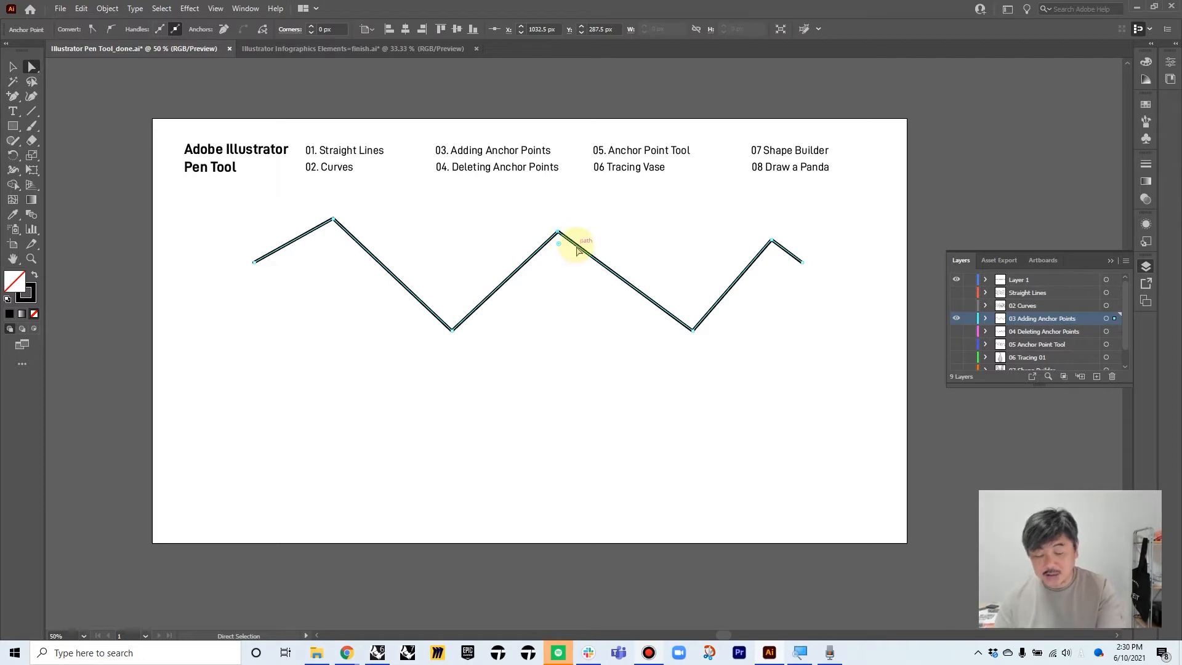
key("Delete")
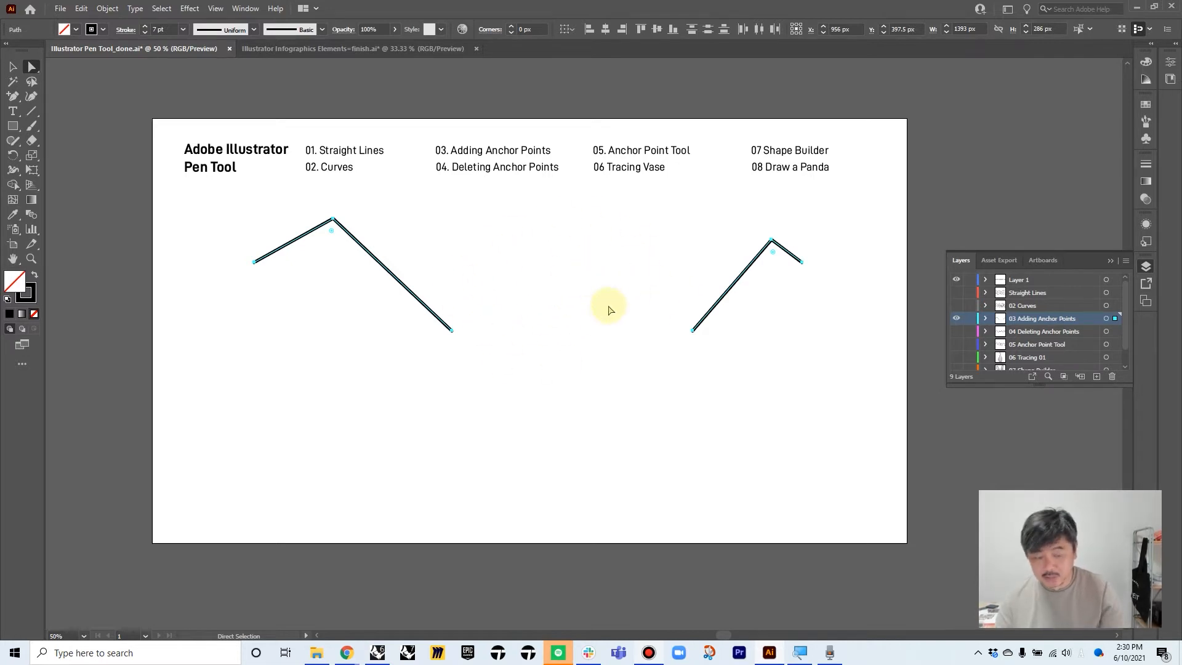
key("ctrl+z")
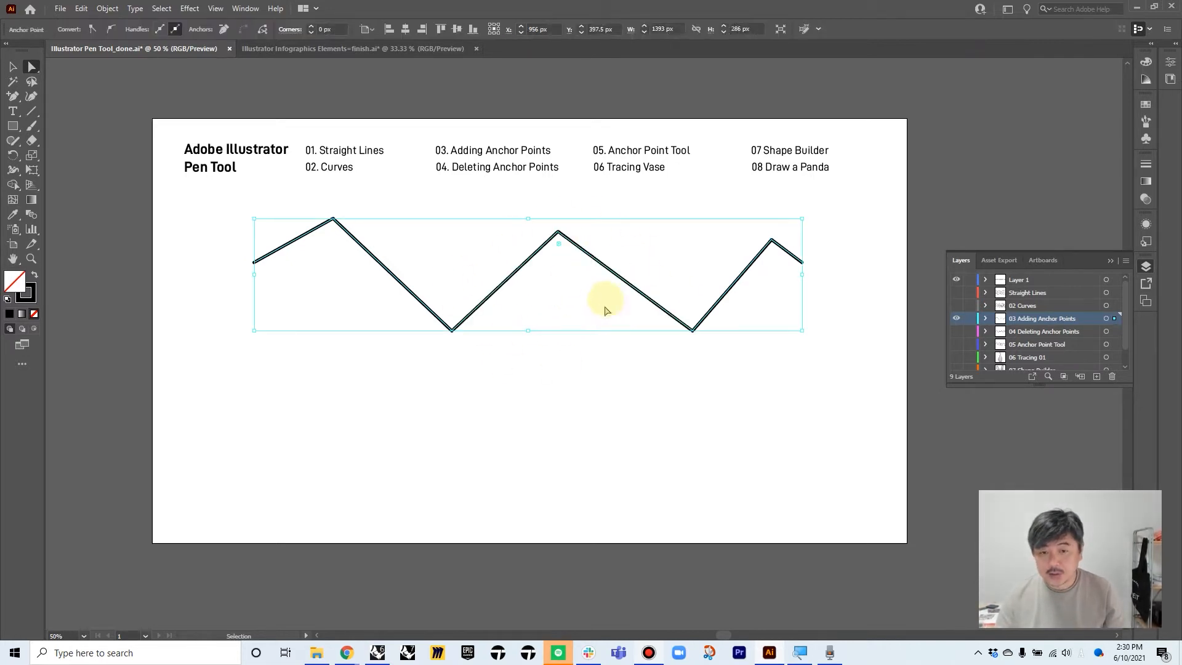
left_click(926, 322)
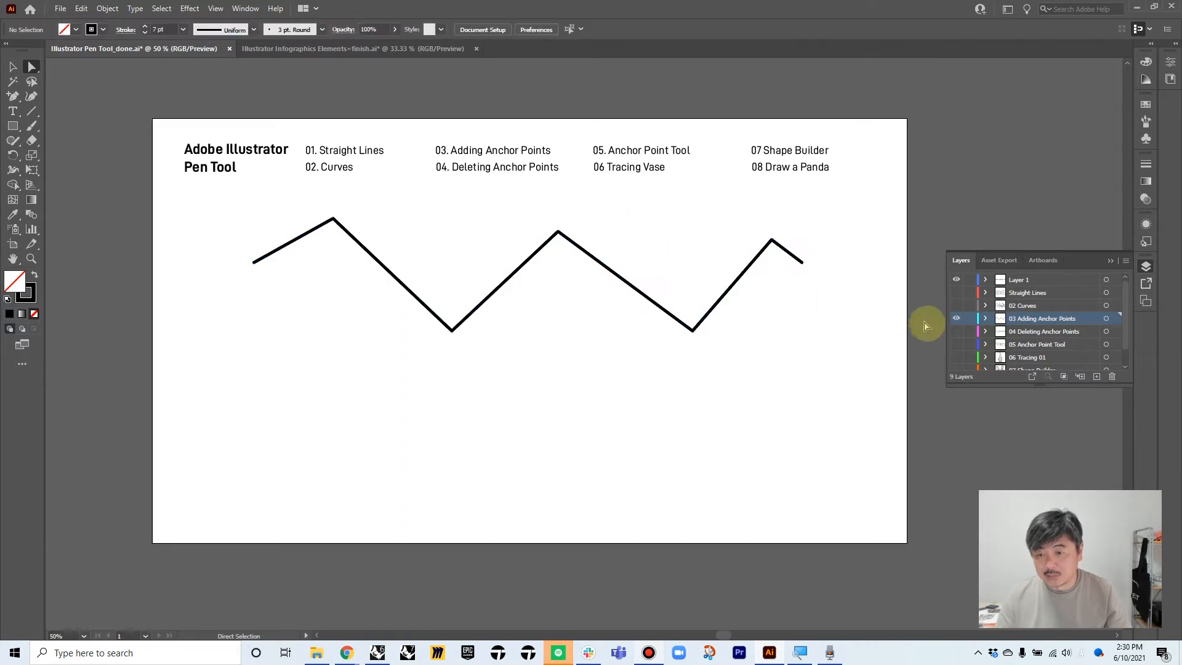
Show and activate the 04 Deleting Anchor Points layer instead of 03, and raise the path's first sharp peak
left_click(957, 319)
left_click(957, 332)
left_click(1002, 332)
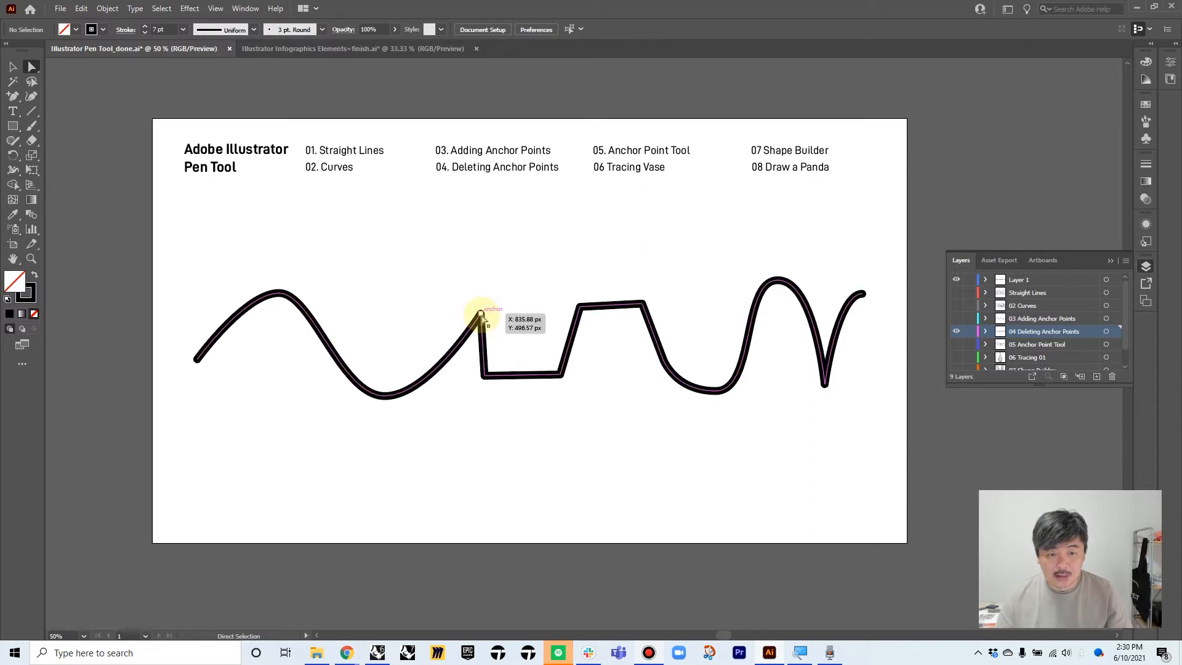
left_click_drag(481, 314, 479, 257)
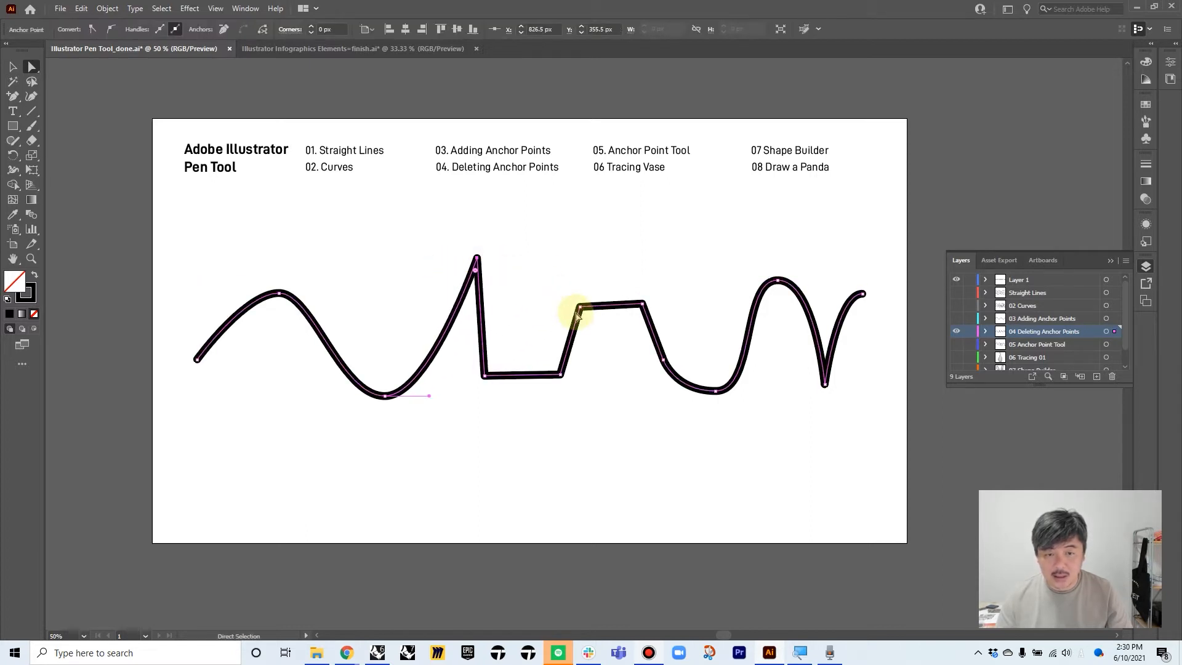
Remove every interior anchor point from the wavy path with the Delete Anchor Point Tool, leaving only its two endpoints
left_click(12, 96)
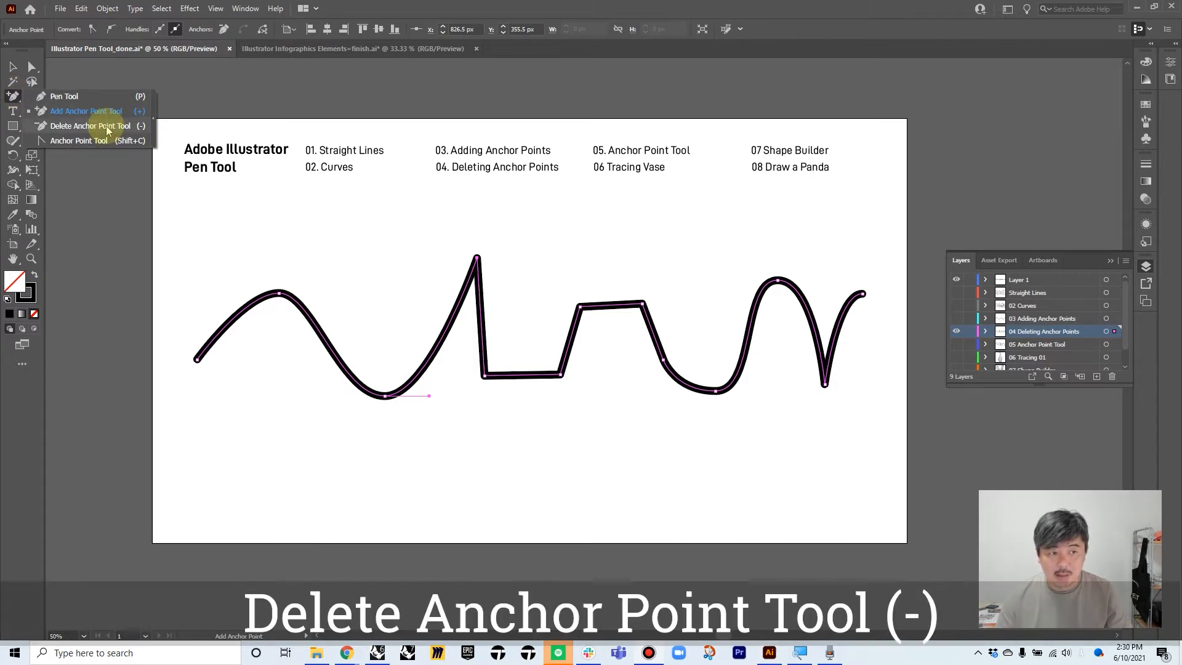
left_click(107, 127)
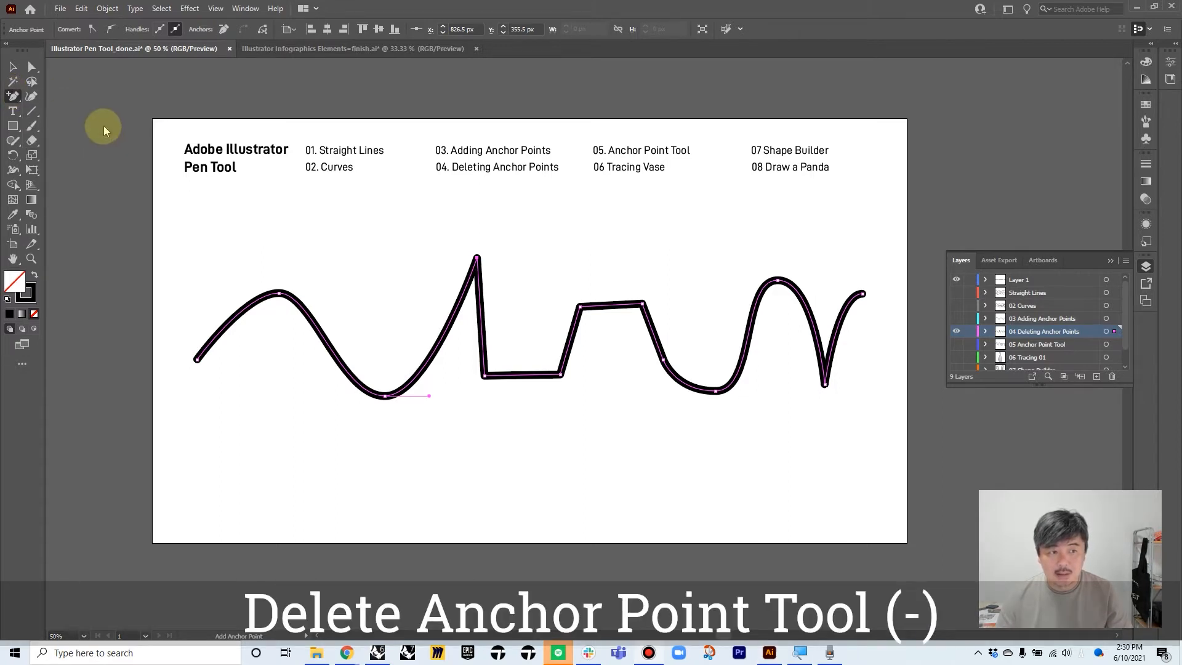
left_click(478, 259)
left_click(486, 376)
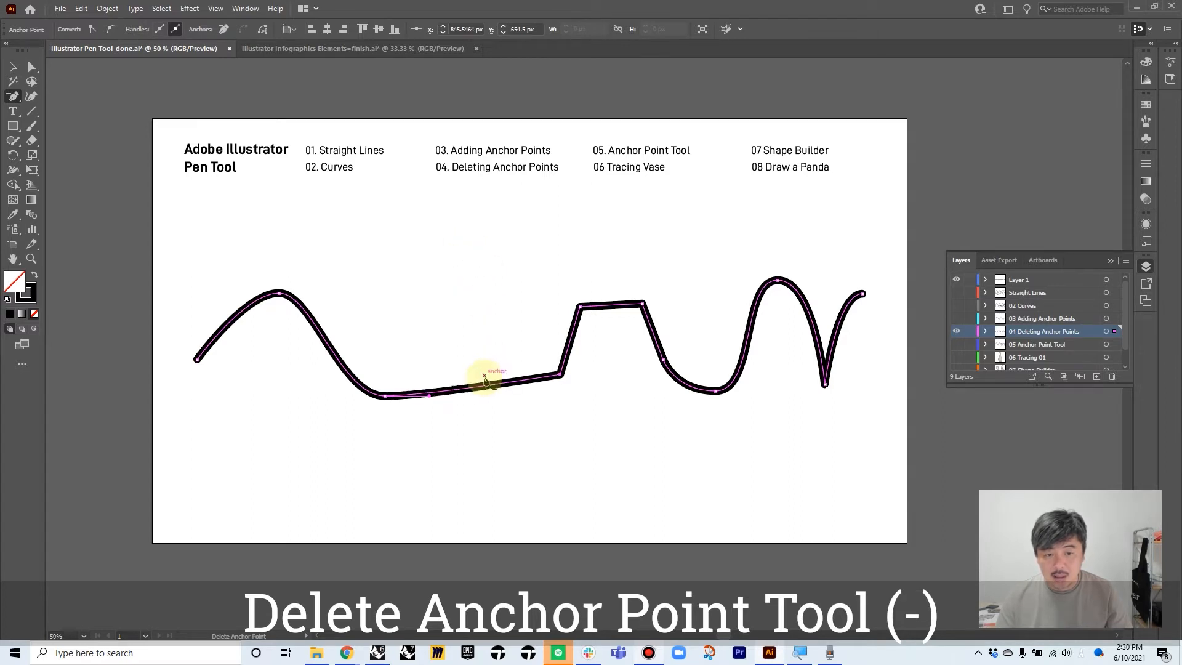
left_click(560, 375)
left_click(580, 308)
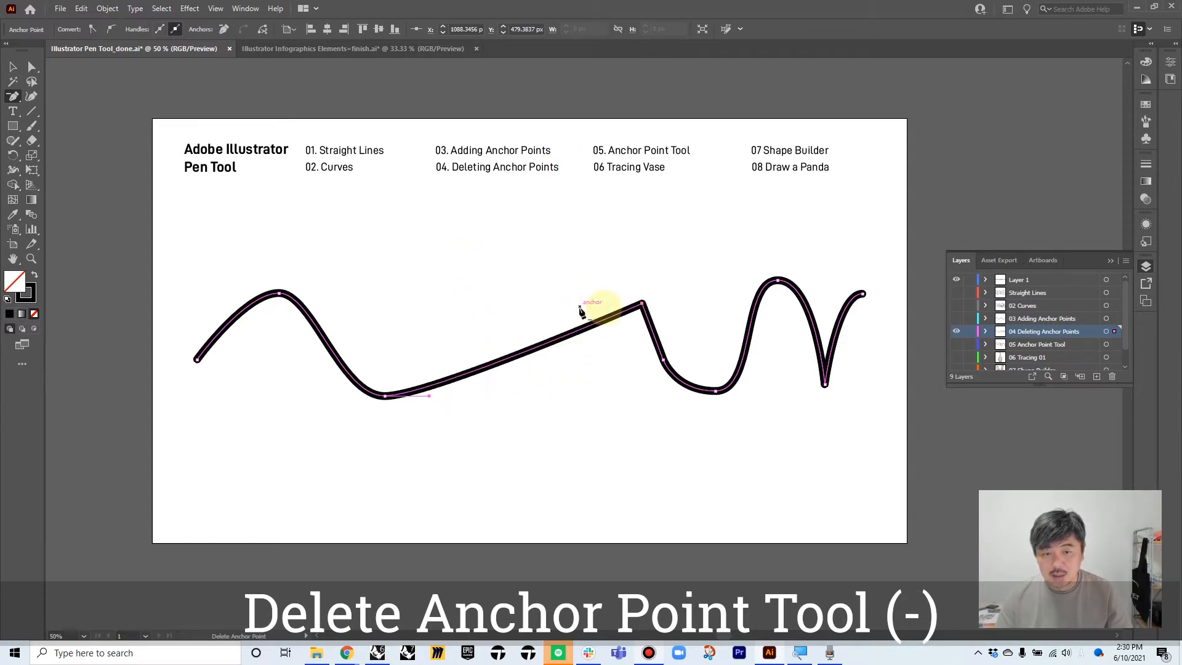
left_click(643, 304)
left_click(664, 360)
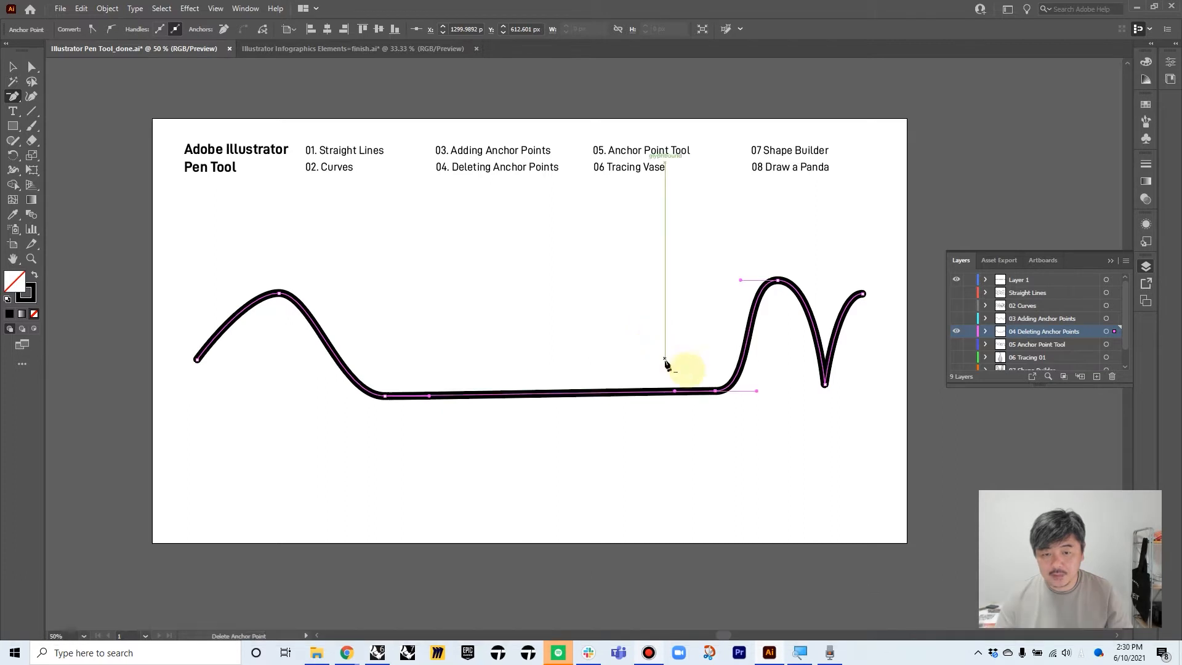
left_click(714, 390)
left_click(779, 281)
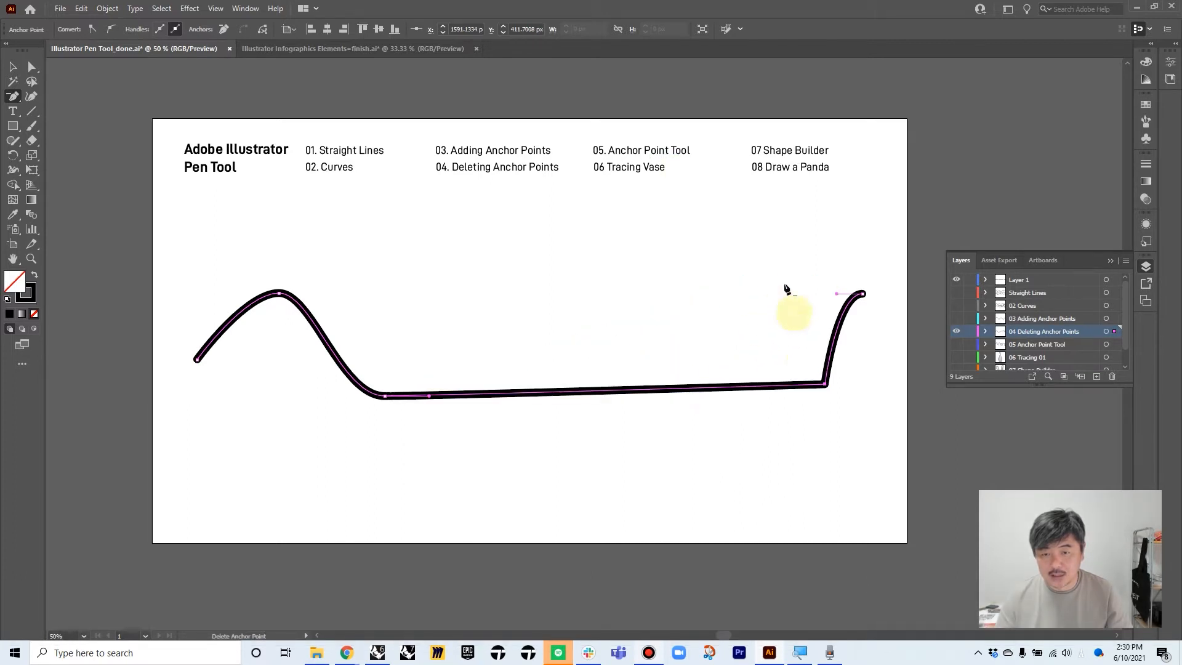
left_click(825, 387)
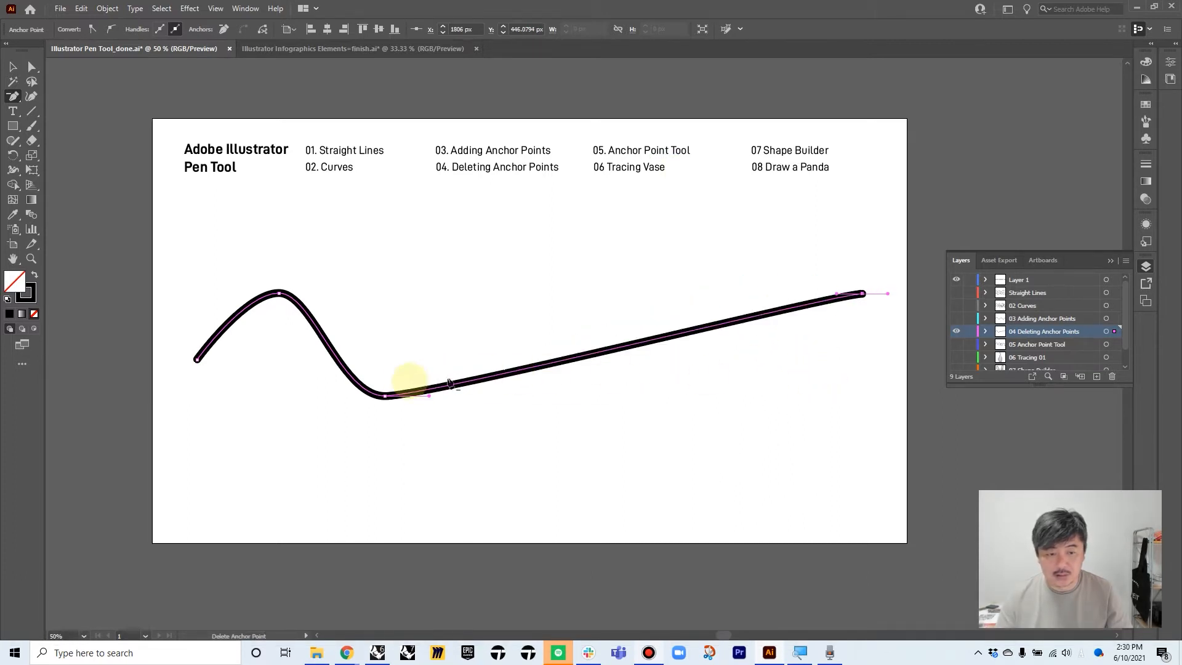
left_click(385, 396)
left_click(279, 295)
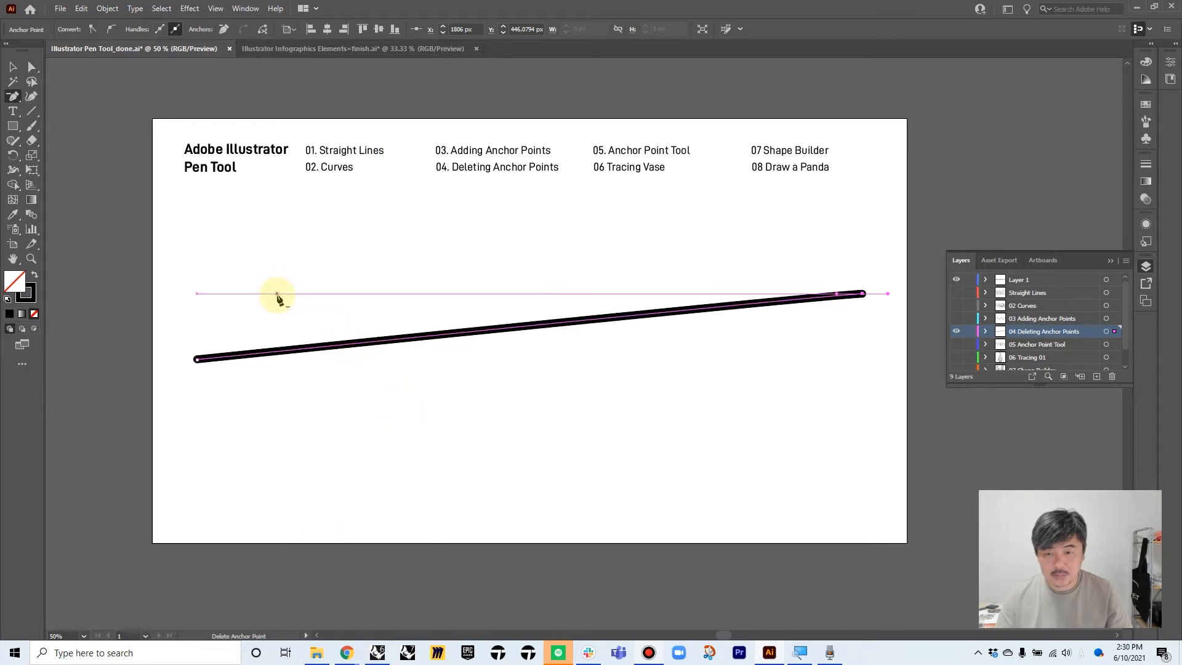
Show the 05 Anchor Point Tool layer instead of 04, and convert the path's first peak and valley to smooth curves
left_click(958, 333)
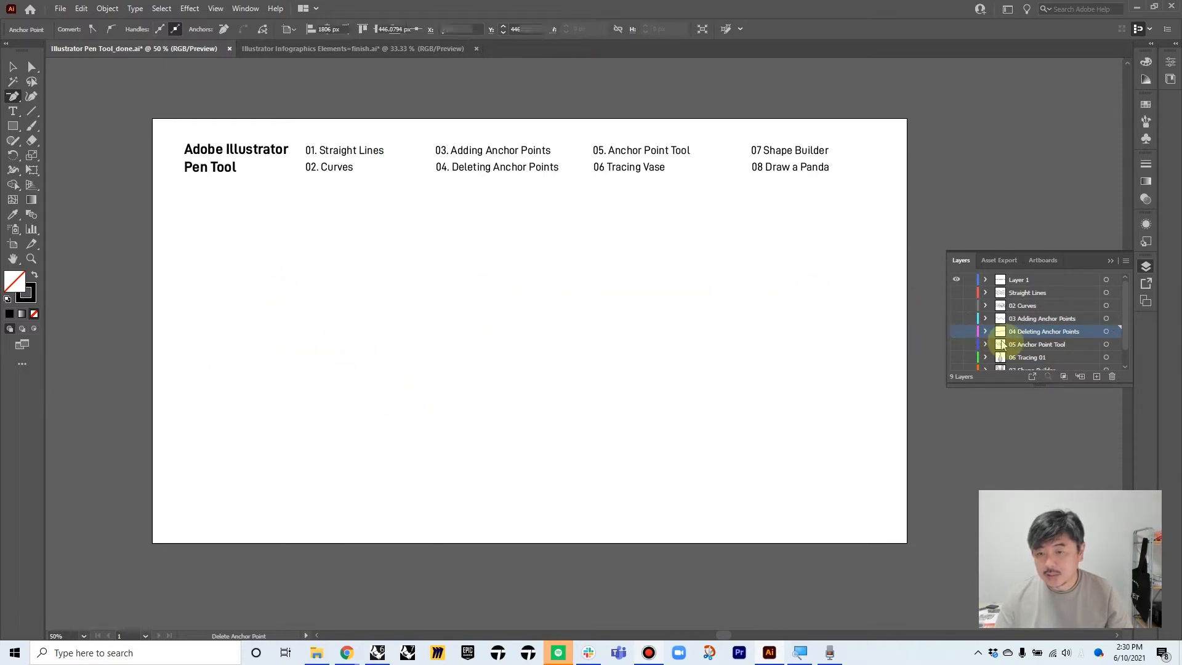
left_click(956, 344)
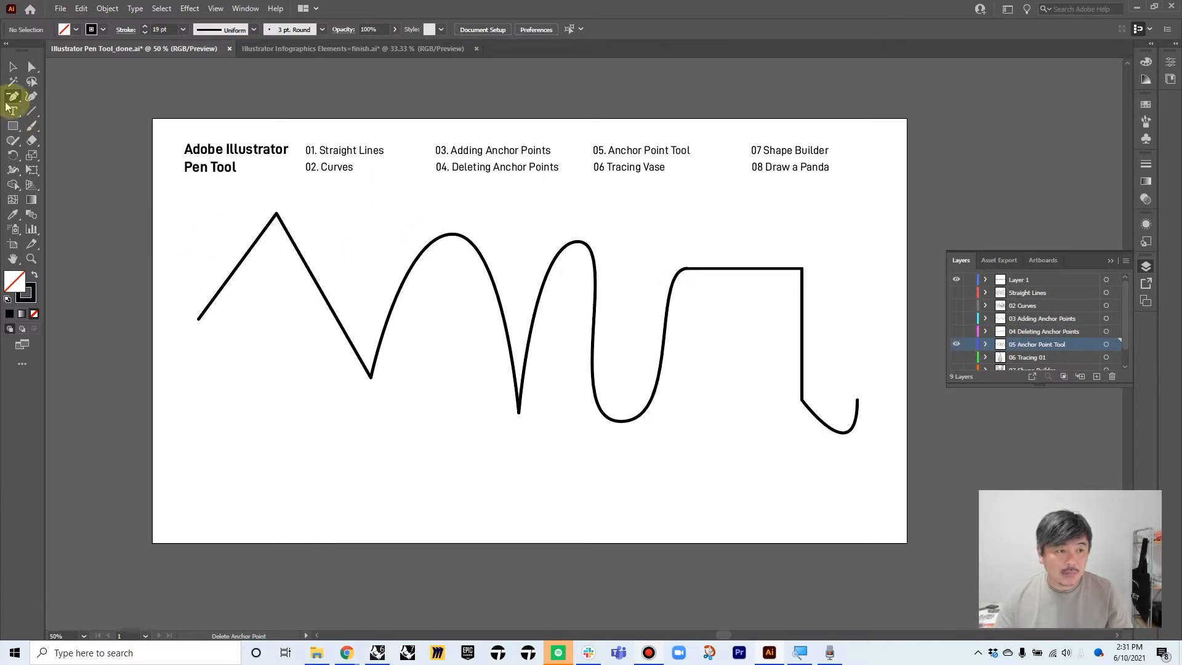
left_click_drag(11, 100, 76, 146)
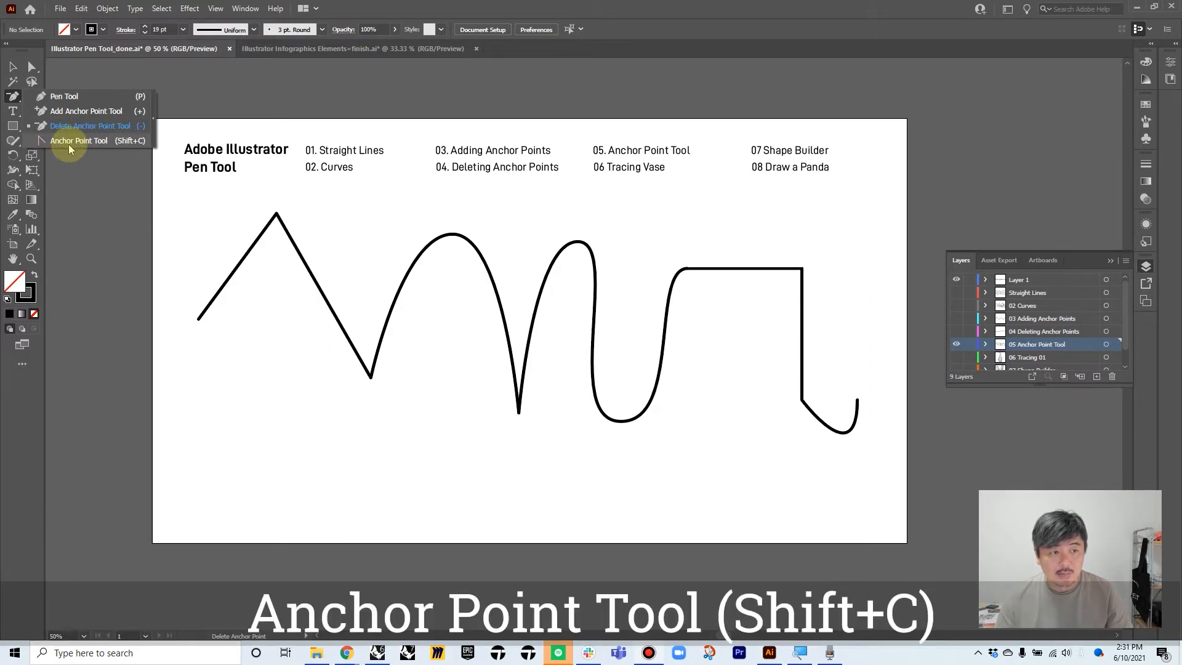
left_click(69, 142)
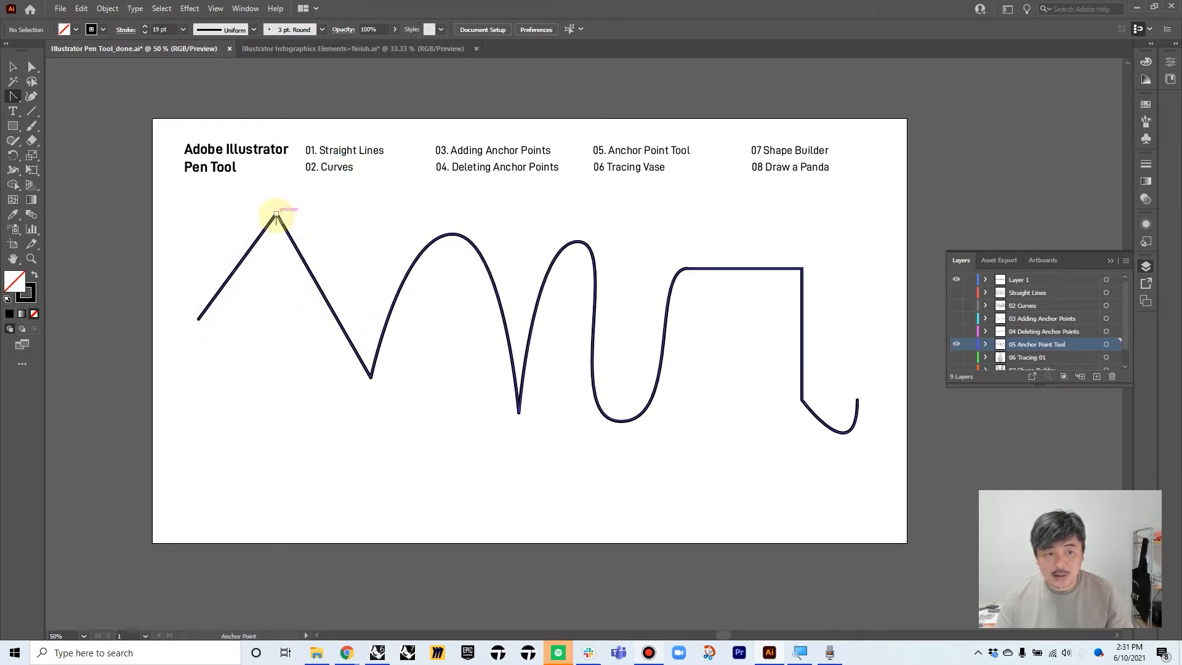
left_click_drag(277, 215, 307, 213)
left_click_drag(370, 375, 436, 377)
Convert the second peak, third peak, rounded third valley and curved start of the flat section to sharp corners with the Anchor Point Tool
left_click(452, 234)
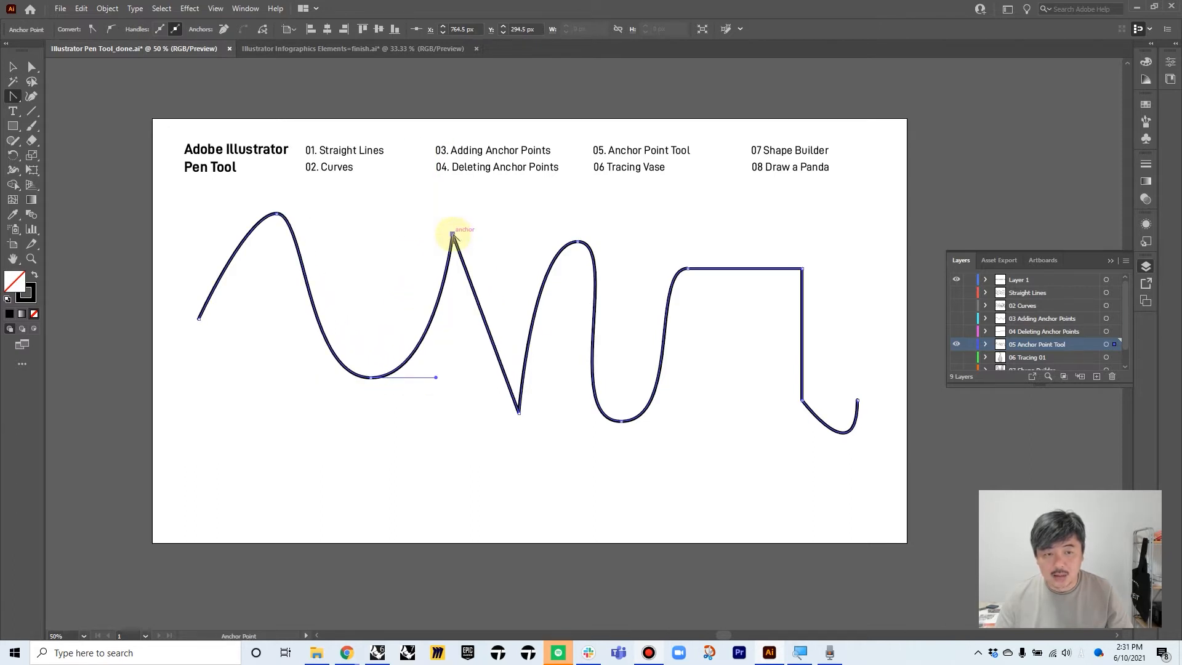
left_click_drag(453, 234, 493, 234)
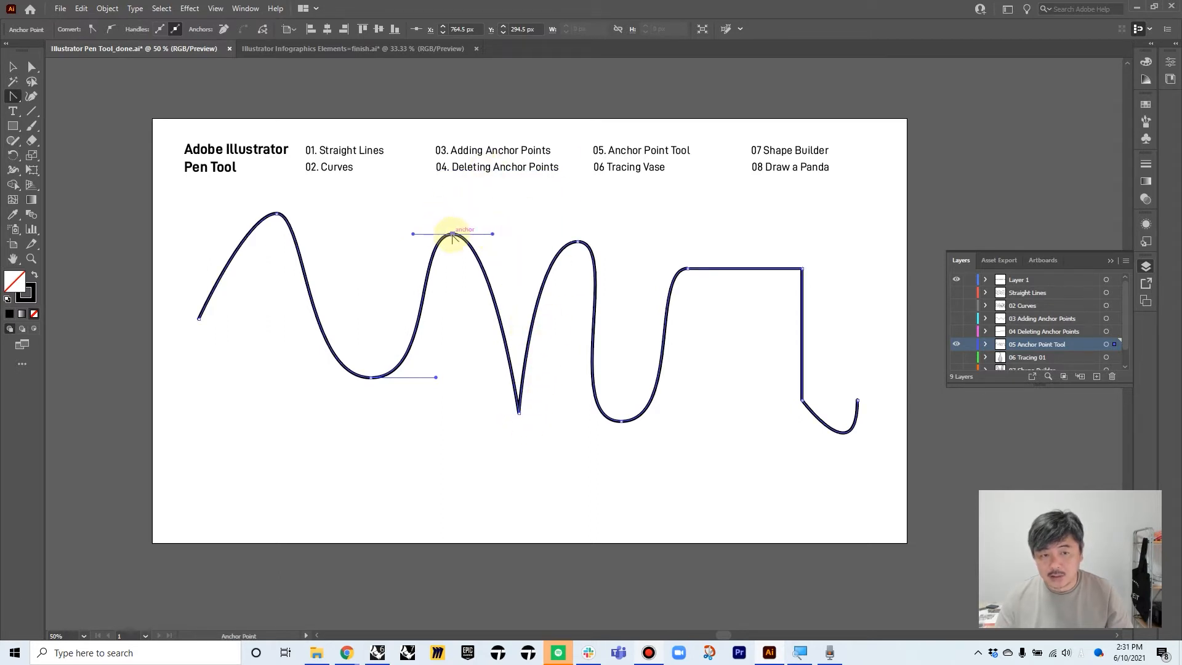
left_click(453, 234)
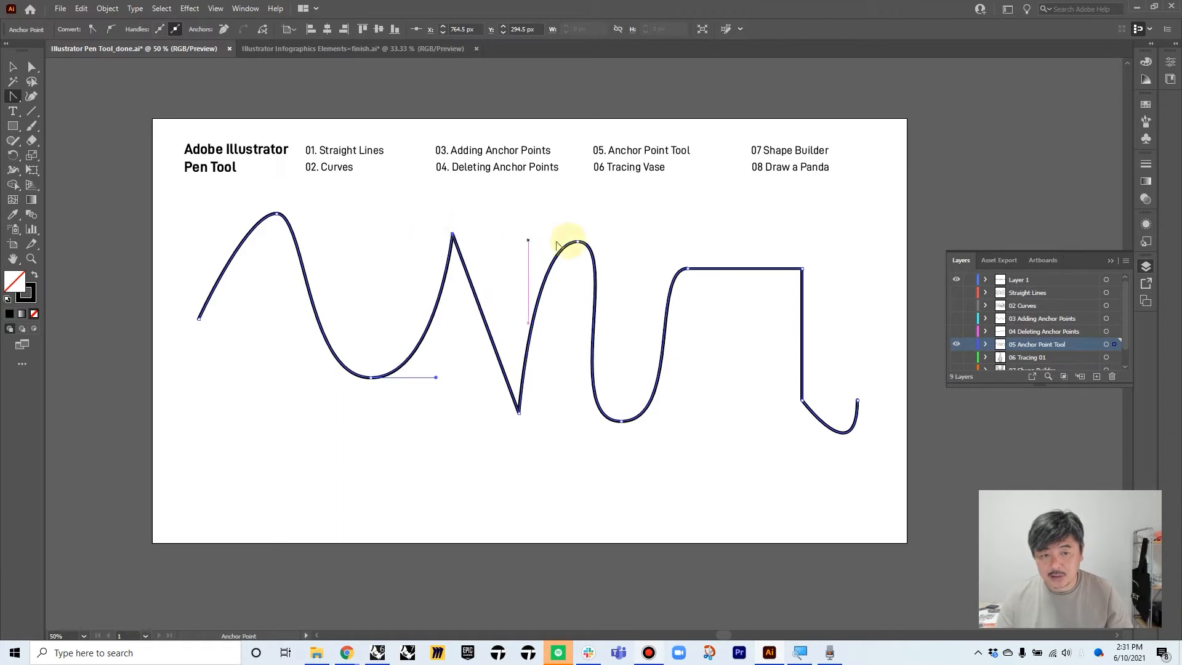
left_click(577, 241)
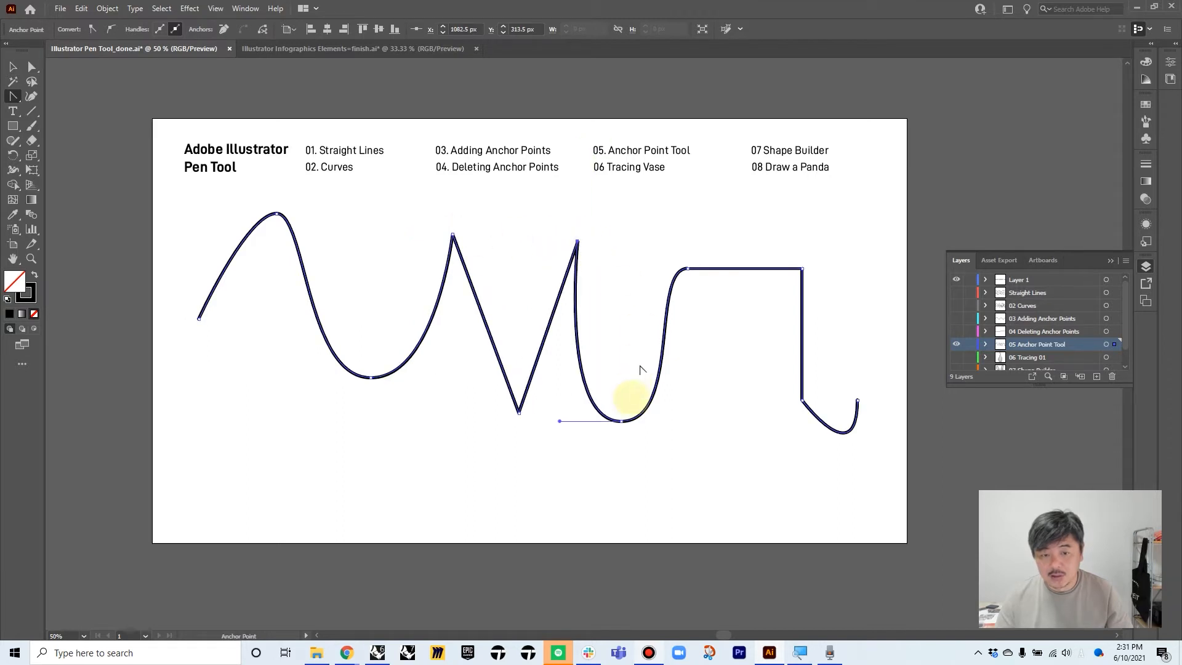
left_click(621, 422)
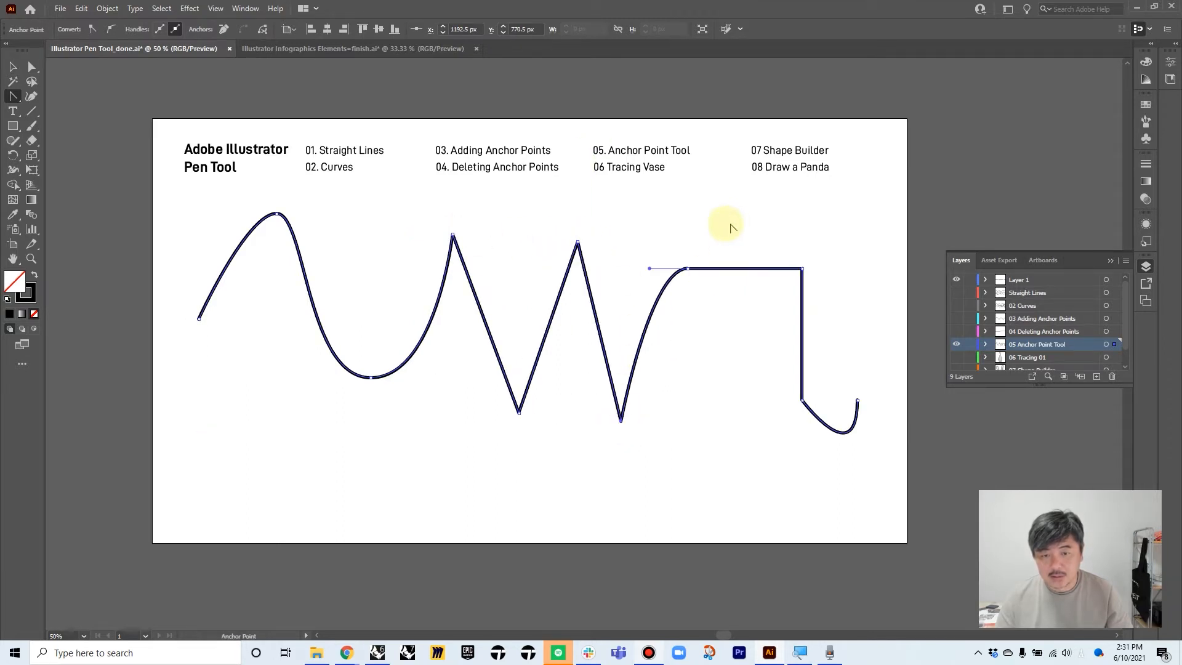
left_click(688, 269)
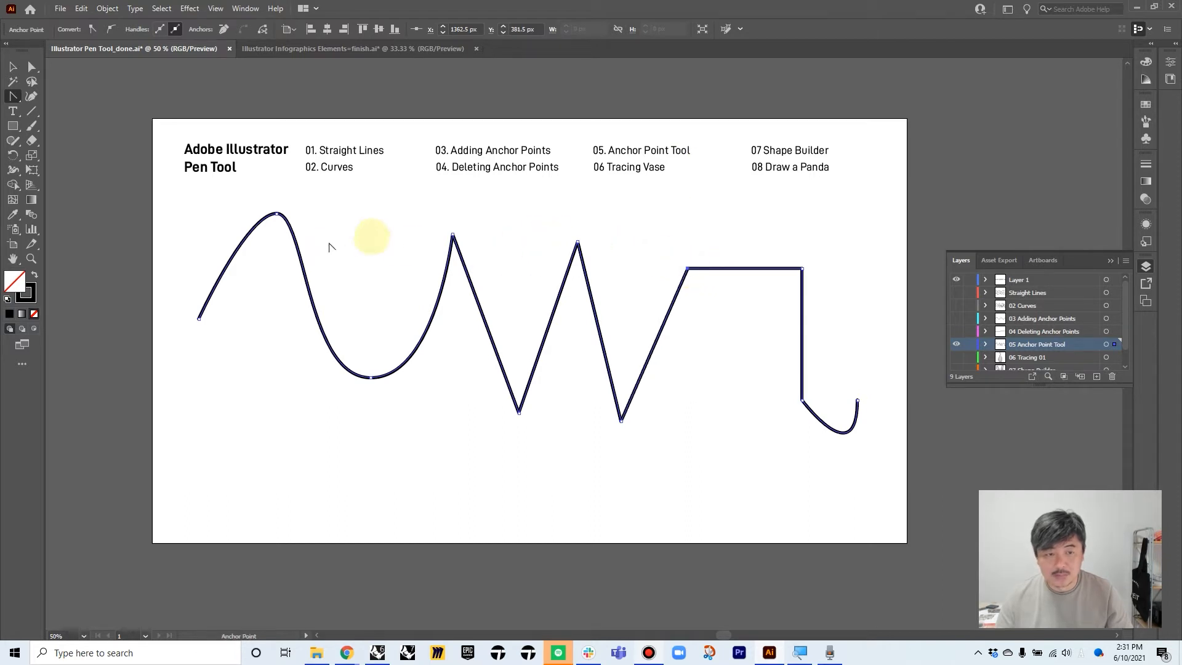
Pull the second and third peaks and the flat section's far corner into smooth curves, and deselect the path
left_click_drag(453, 235, 631, 241)
left_click_drag(802, 269, 850, 304)
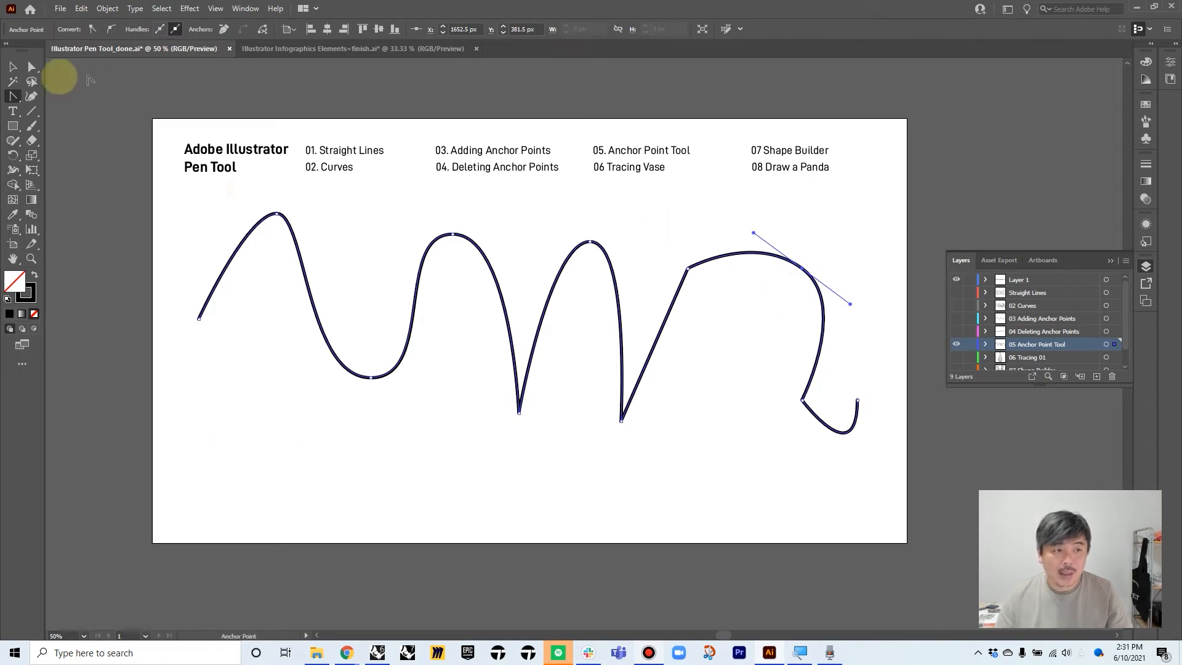
left_click(32, 66)
left_click(853, 266)
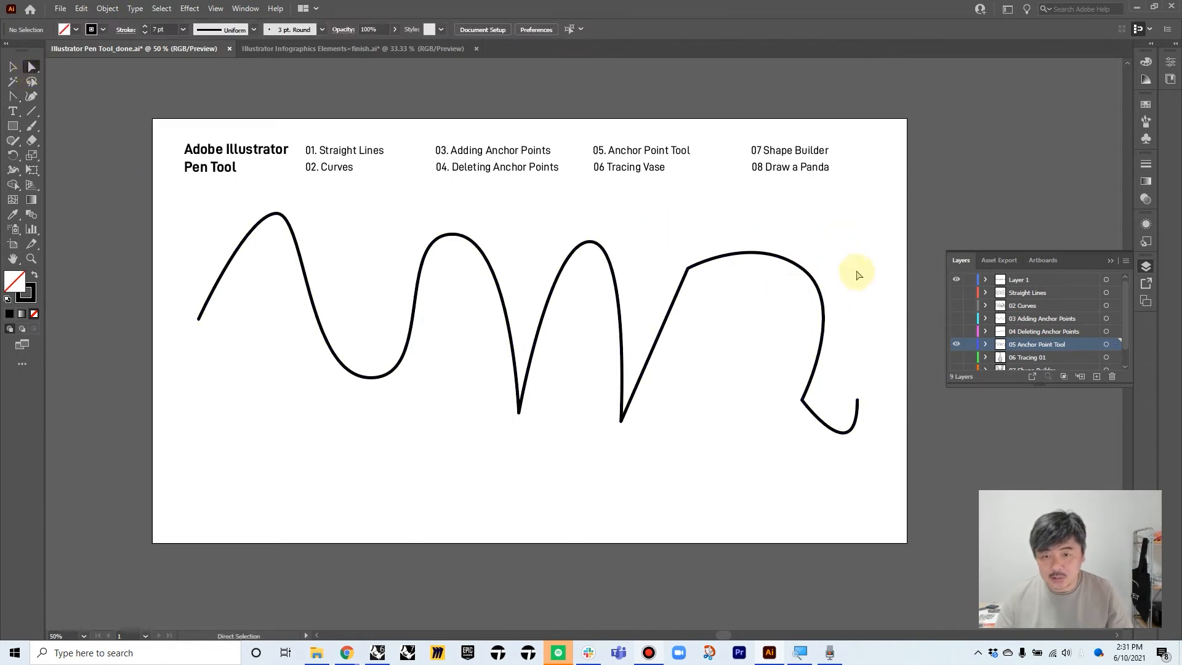
Reshape the last arch by adjusting its direction handle with Direct Selection and pulling out new, longer handles with the Anchor Point Tool
scroll(840, 279, "up", 2)
left_click(763, 254)
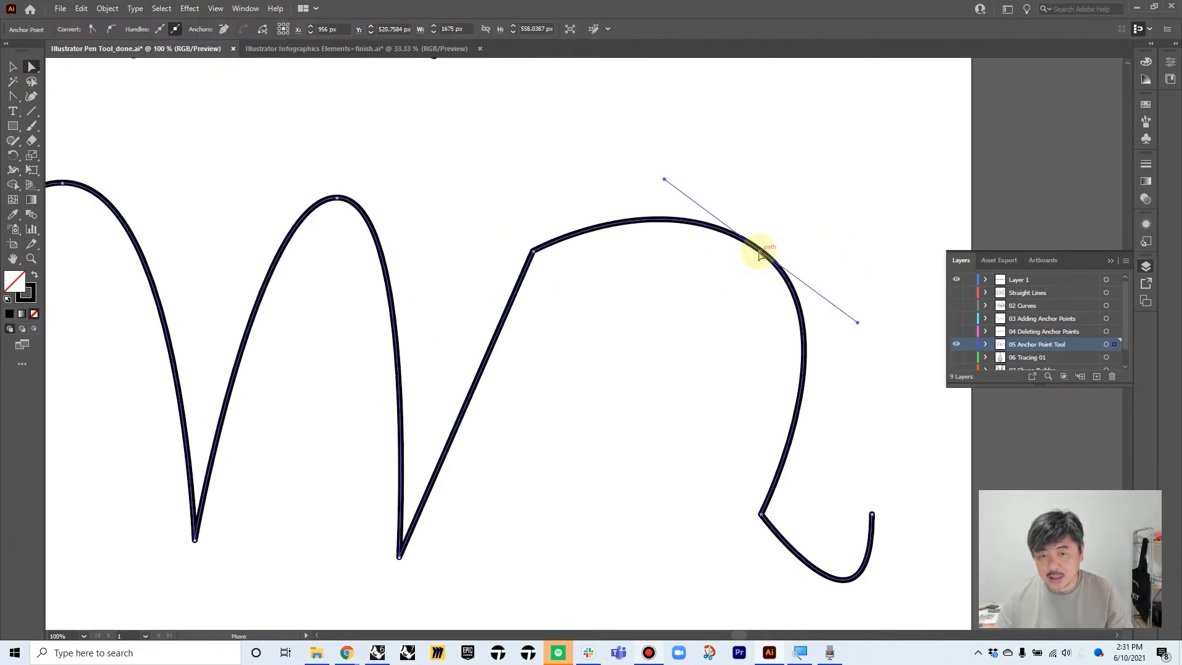
left_click_drag(664, 181, 594, 141)
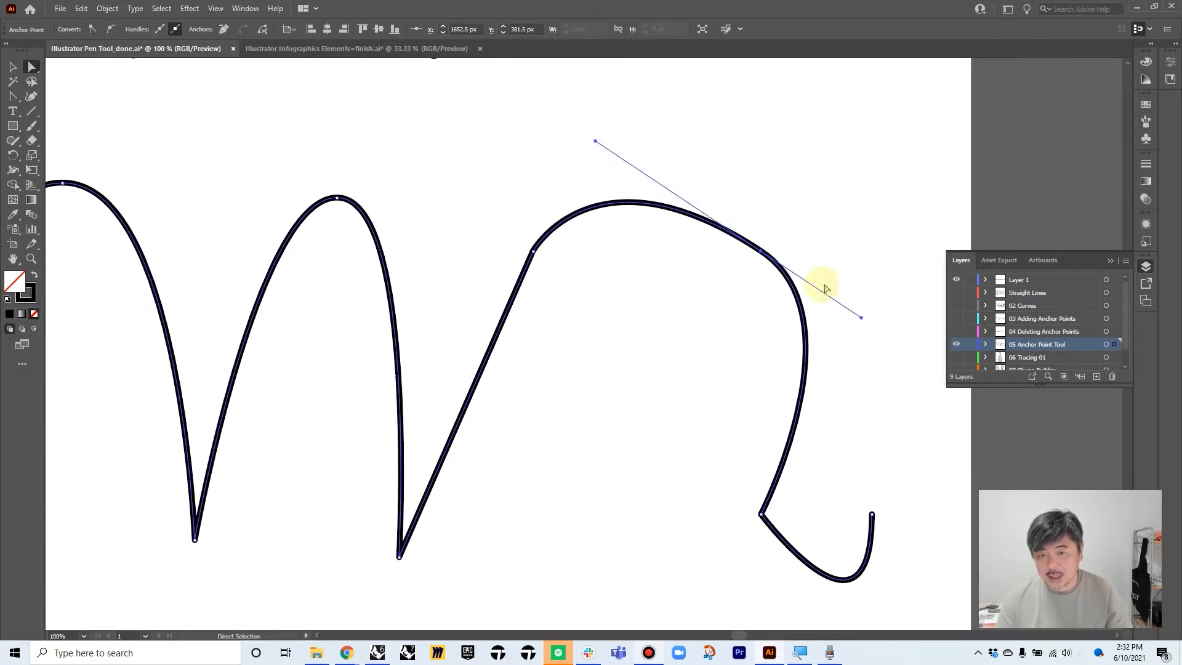
left_click(13, 96)
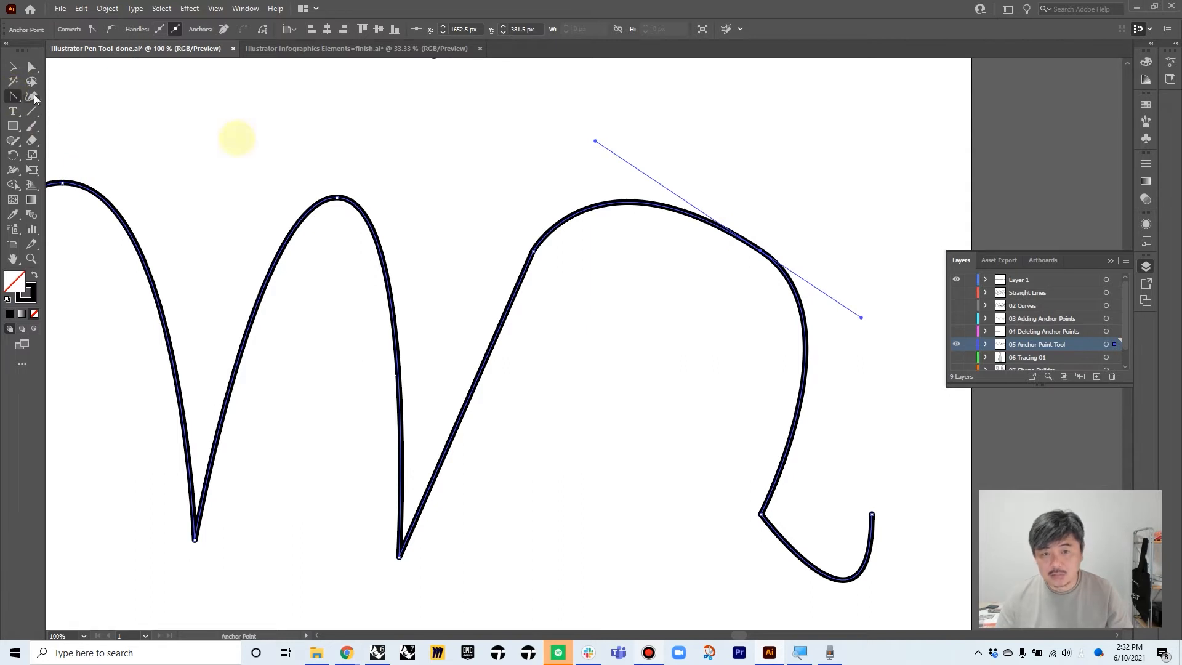
left_click_drag(761, 252, 921, 407)
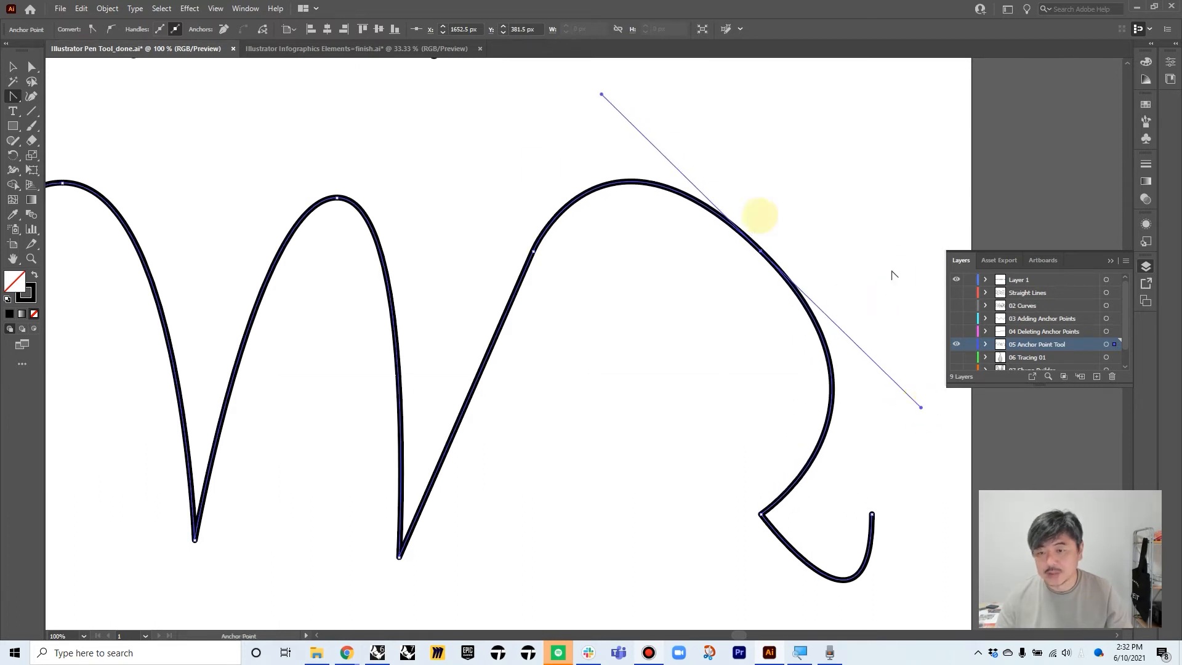
left_click(13, 68)
left_click(636, 301)
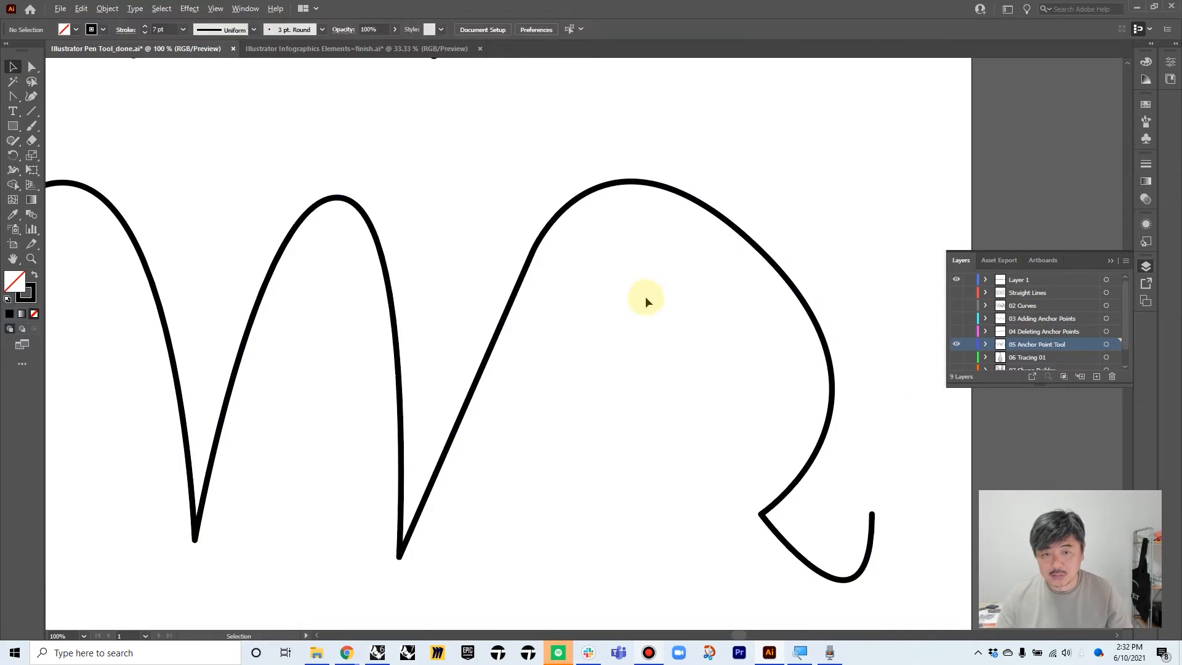
Hide the 05 Anchor Point Tool layer, and show and activate the 06 Tracing 01 layer
key("ctrl+0")
left_click_drag(567, 339, 667, 357)
scroll(720, 351, "up", 1)
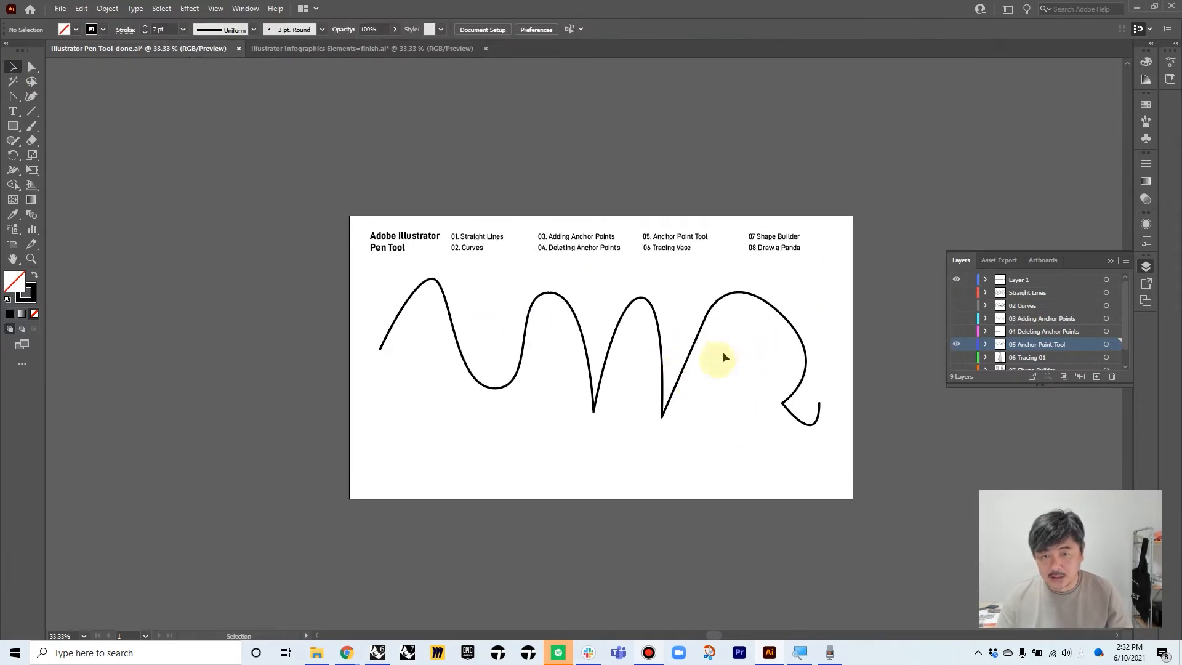
scroll(675, 383, "up", 1)
scroll(1014, 341, "down", 1)
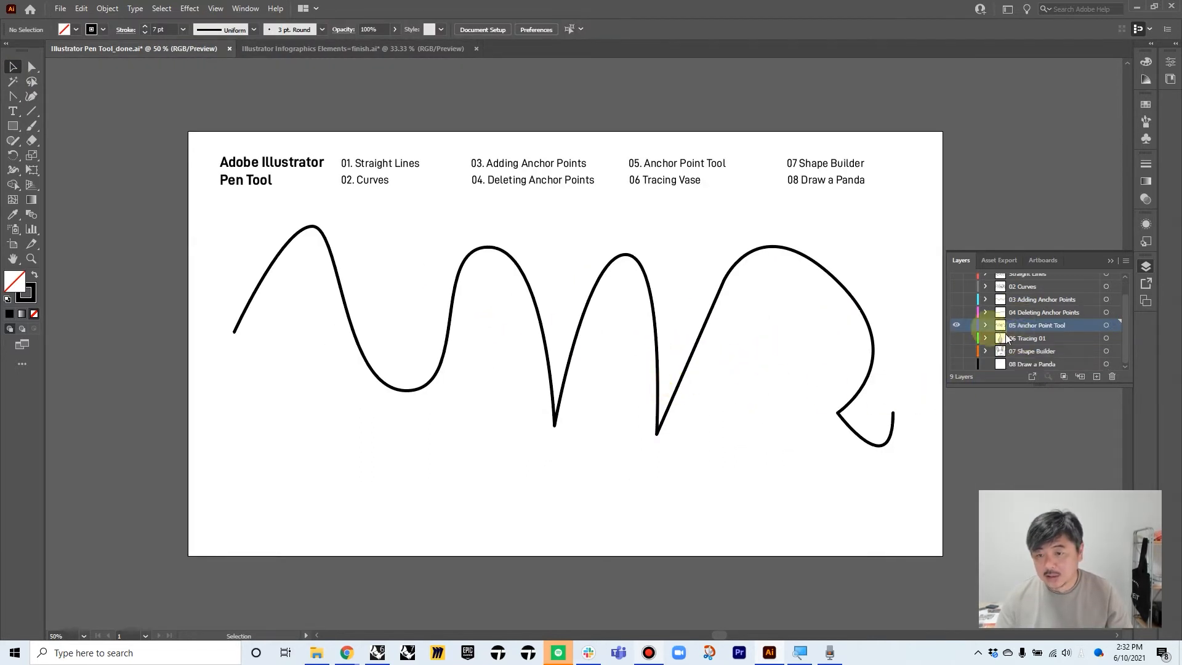
left_click(956, 326)
left_click(957, 338)
left_click(1029, 338)
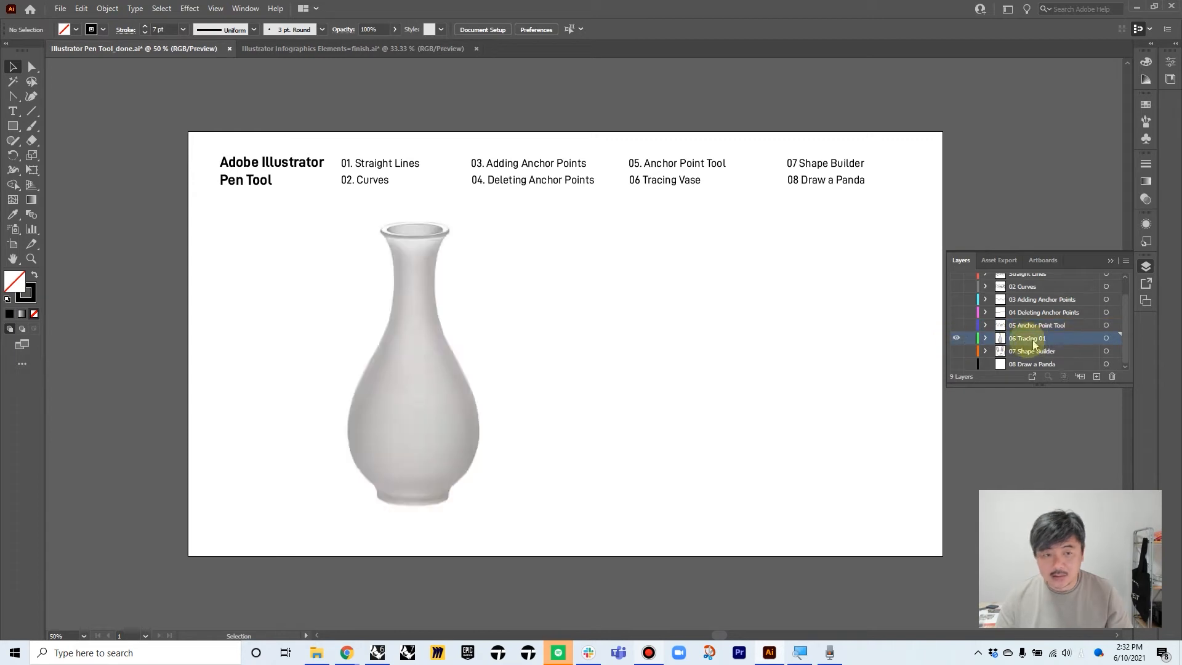
Start a Pen tool path at the left end of the vase's rim and set its stroke to magenta (FF2EFF)
left_click(425, 322)
left_click(680, 347)
scroll(425, 322, "up", 2)
left_click_drag(426, 370, 483, 327)
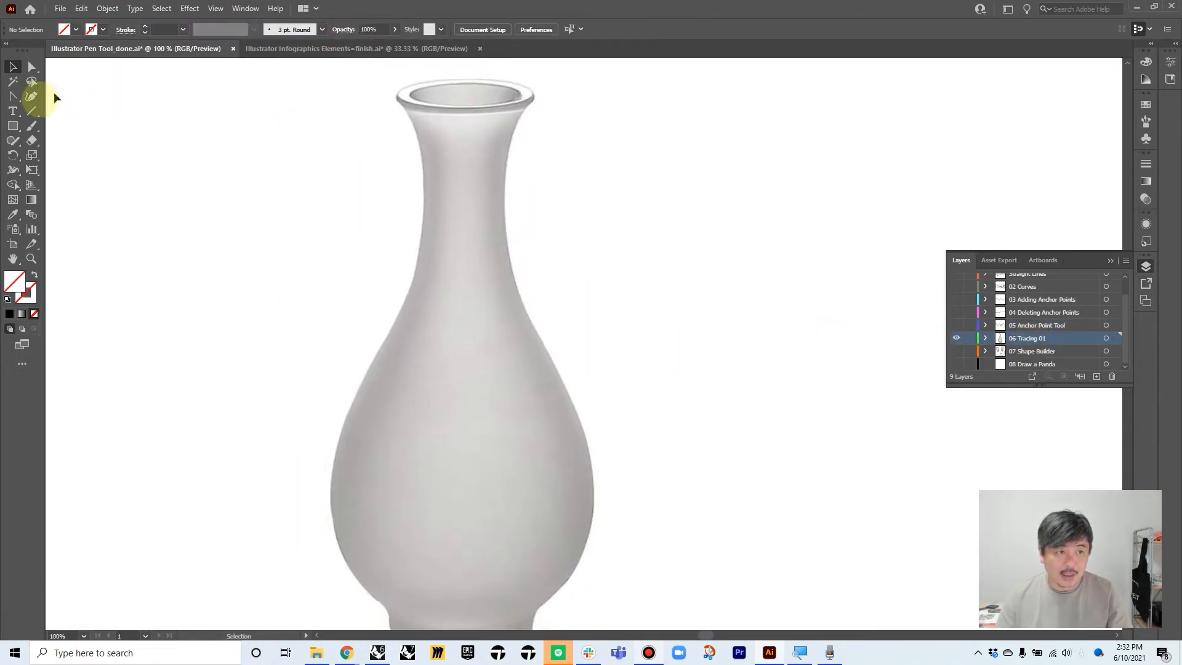
left_click(11, 97)
left_click(46, 95)
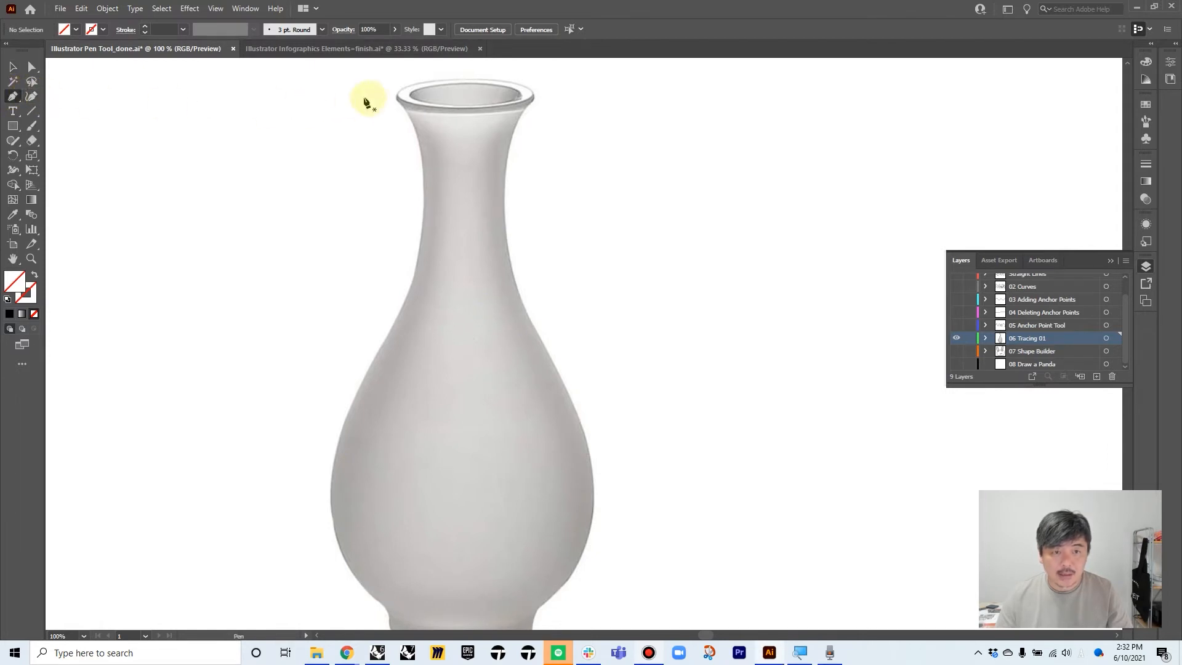
left_click(395, 99)
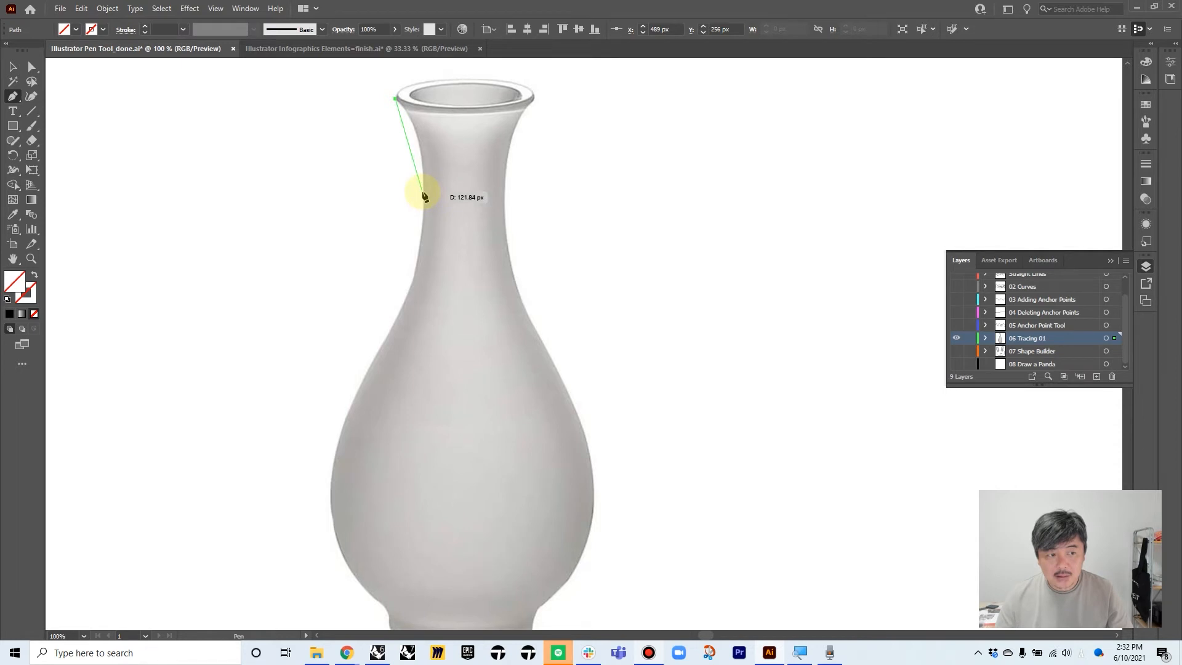
left_click(1147, 62)
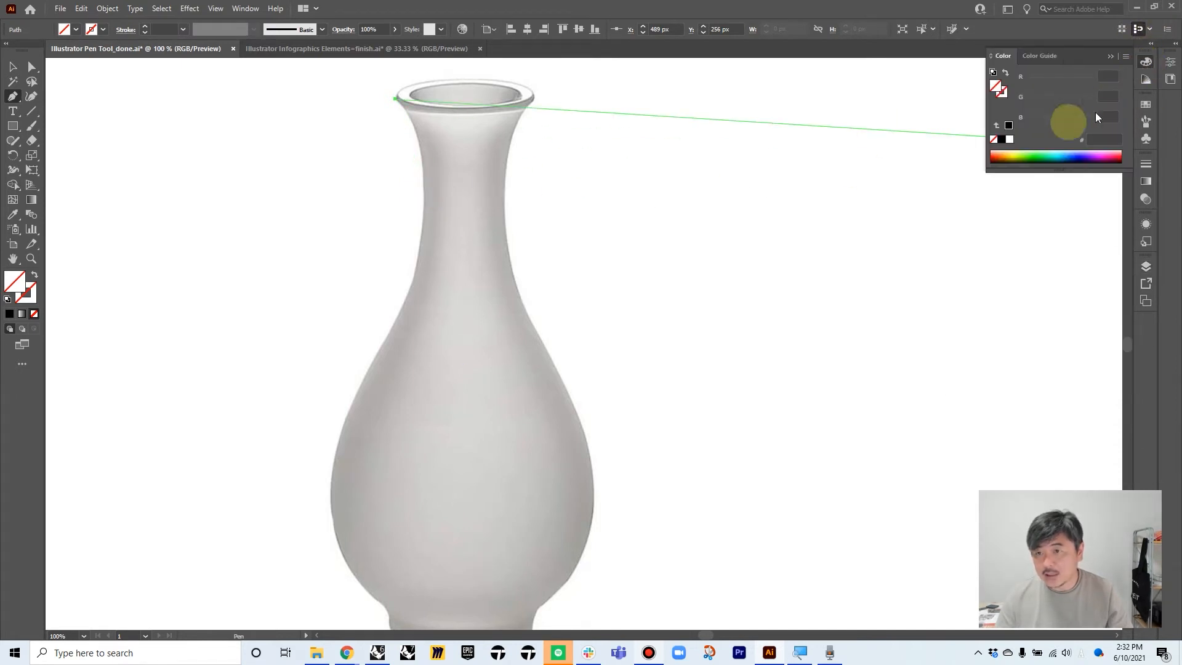
left_click_drag(1019, 156, 1120, 155)
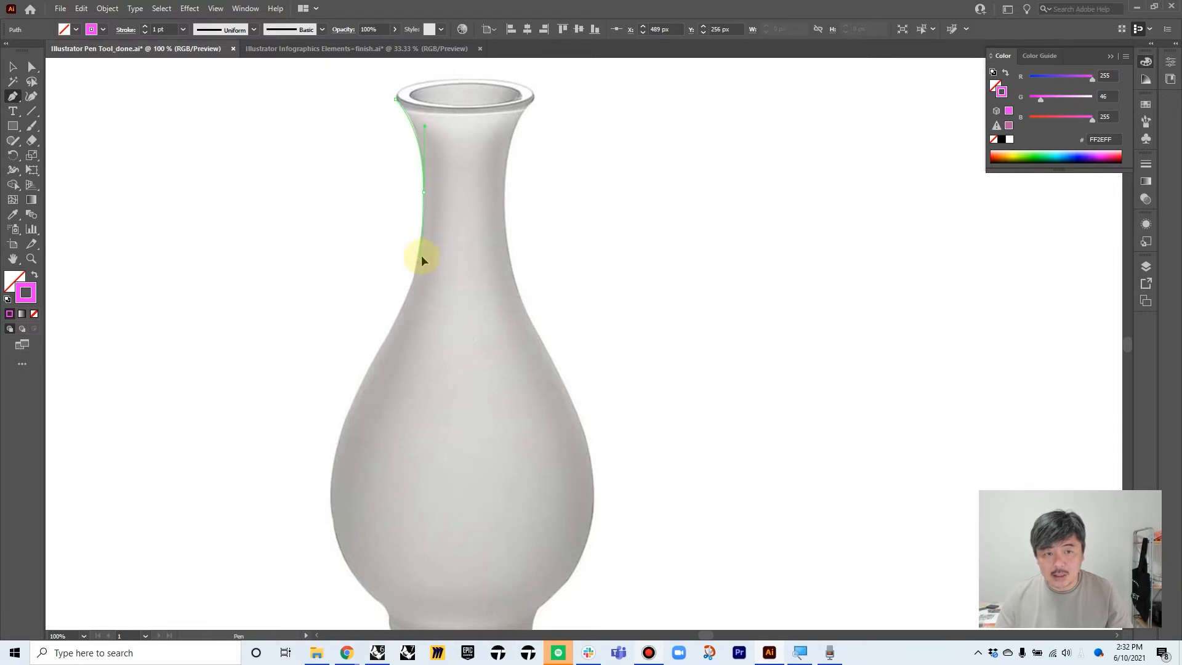
Continue the magenta Pen path in smooth curves down the vase's left neck and shoulder to the widest part of the body
left_click_drag(421, 255, 418, 257)
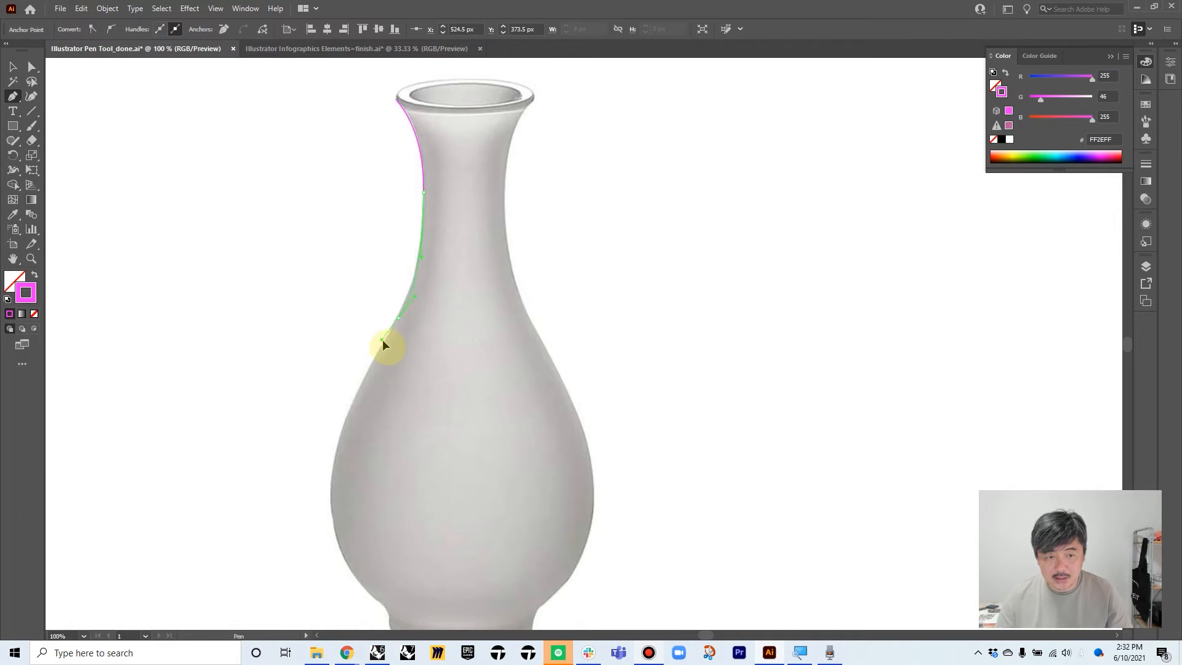
left_click_drag(382, 346, 382, 345)
key("space")
left_click_drag(483, 377, 572, 221)
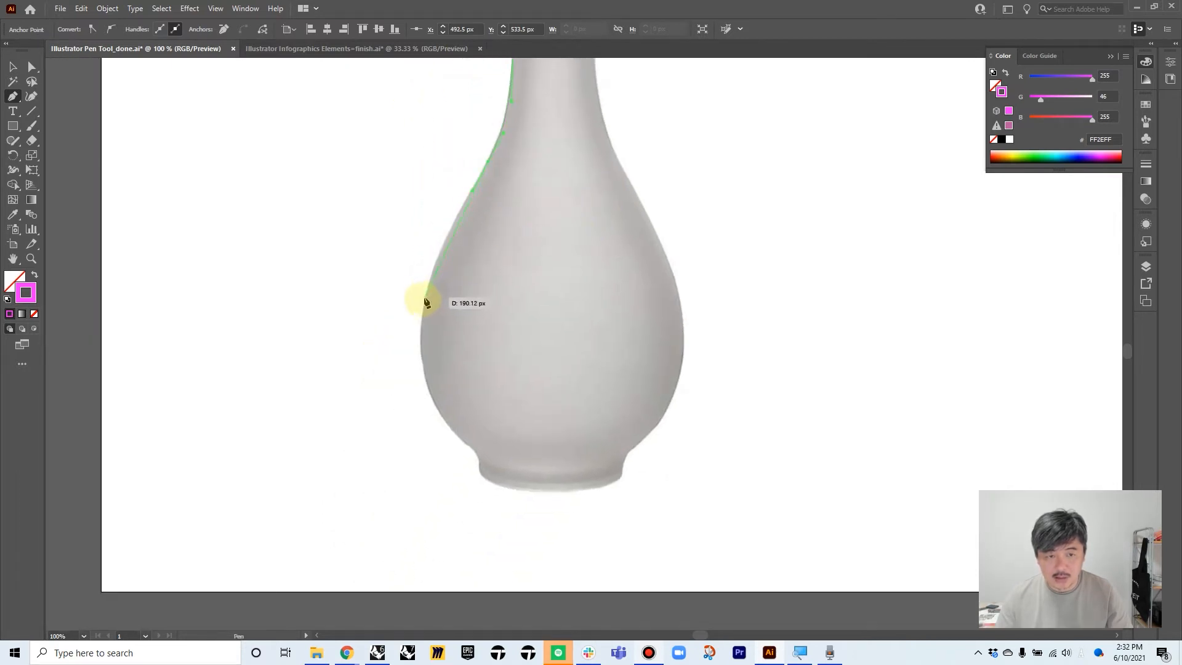
left_click_drag(421, 325, 419, 377)
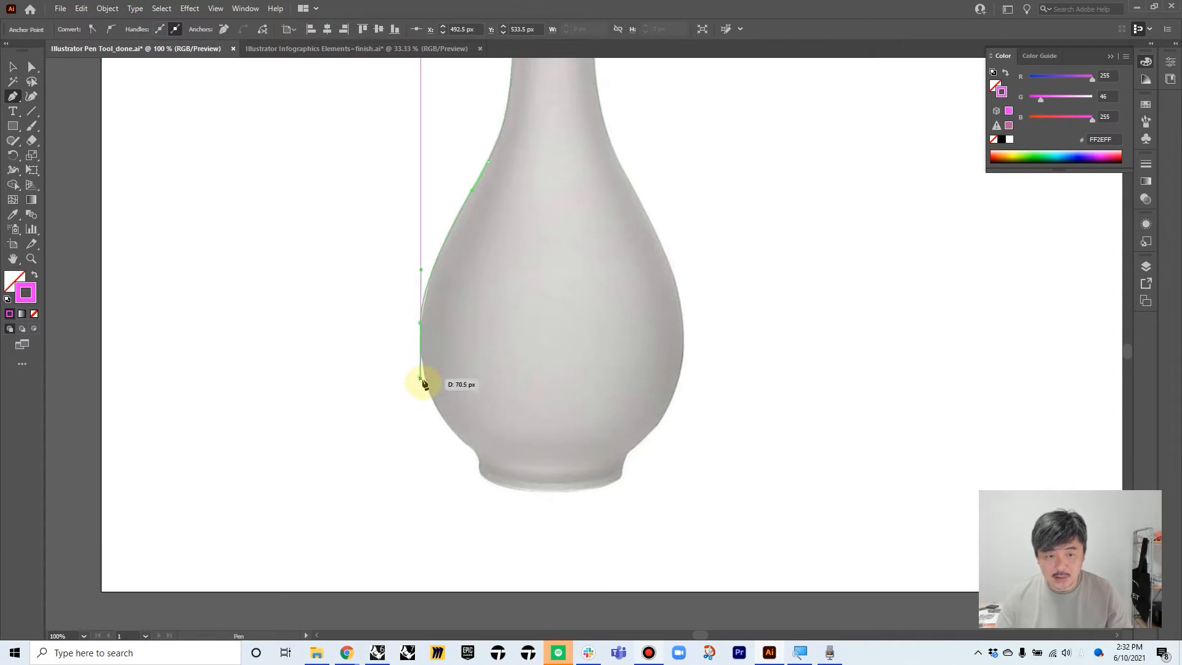
Trace the lower left belly into the narrow foot and down to the foot's lower left corner
left_click_drag(446, 424, 497, 467)
scroll(467, 459, "up", 3)
left_click(506, 505)
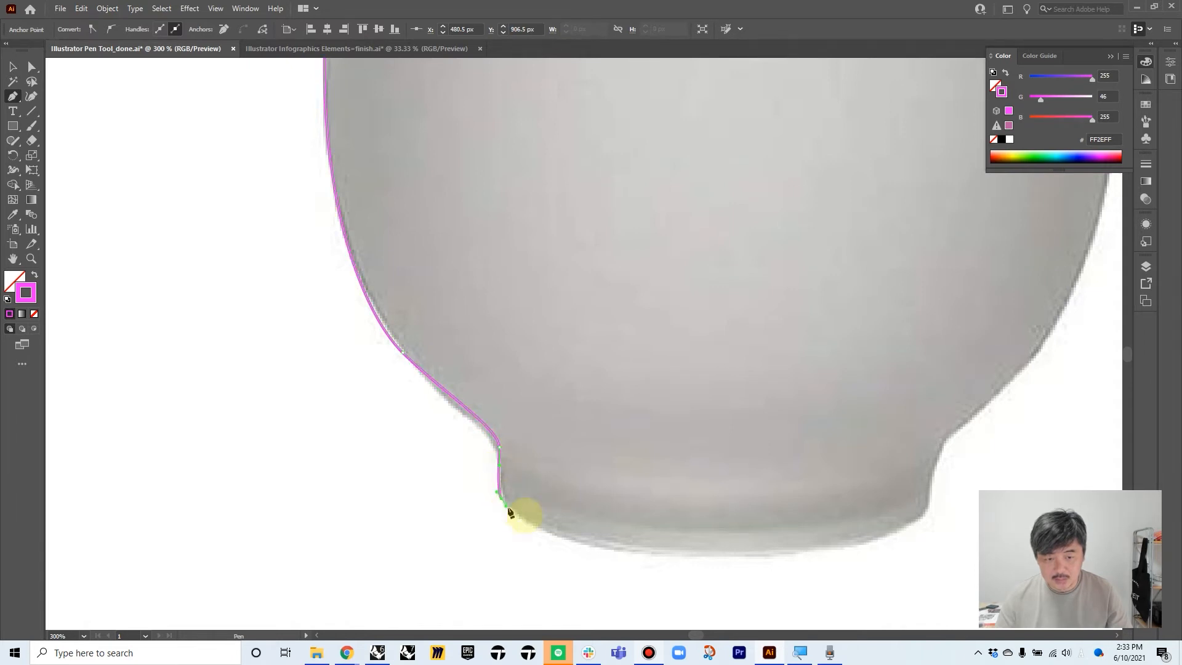
Trace the curved base across to the foot's lower right corner and up the foot's right side
left_click_drag(715, 557, 646, 546)
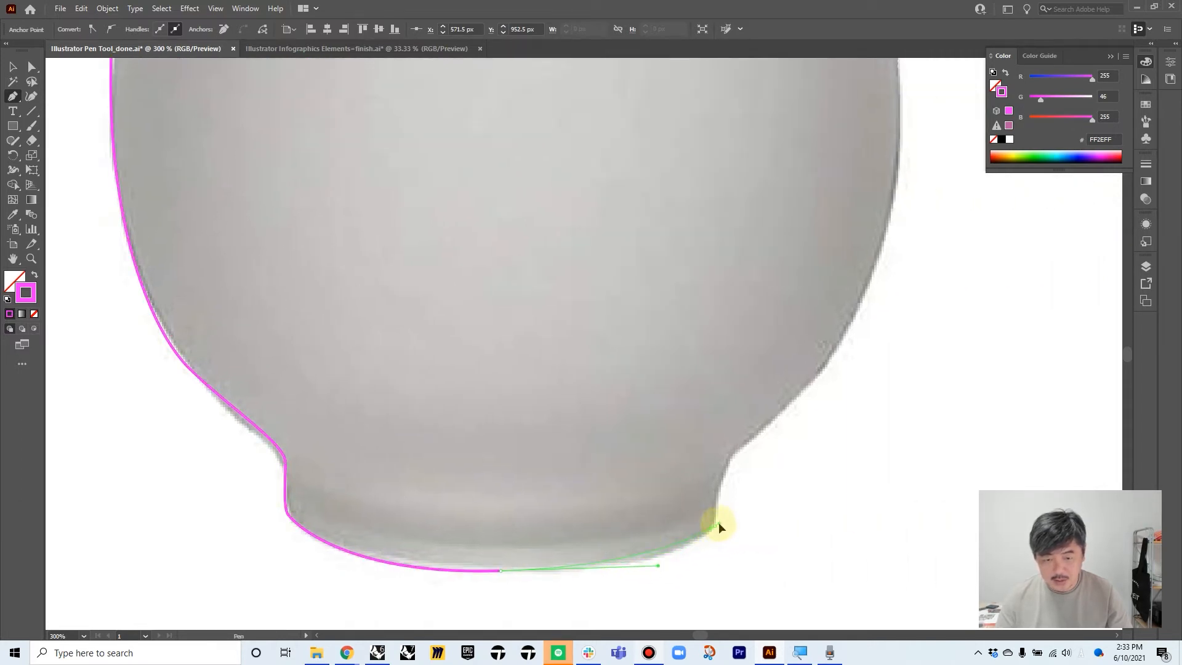
left_click(715, 523)
left_click_drag(728, 460, 737, 453)
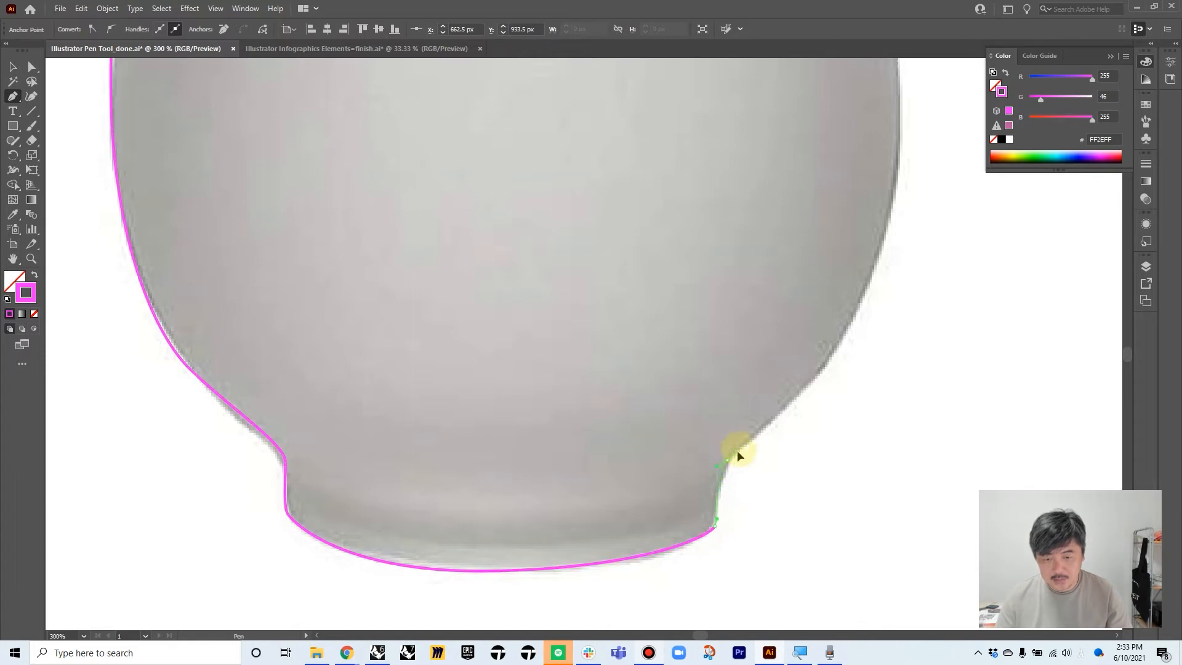
Trace the right side of the body in smooth curves from the foot up to the base of the neck
scroll(839, 322, "down", 2)
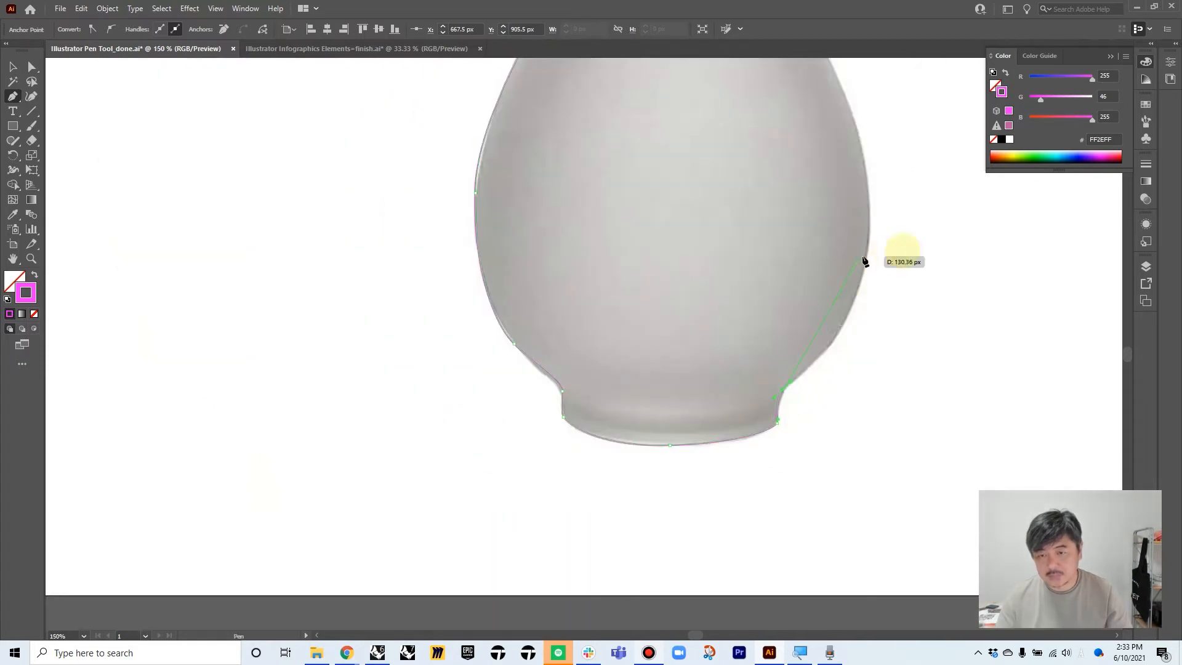
left_click_drag(869, 229, 826, 385)
left_click(743, 264)
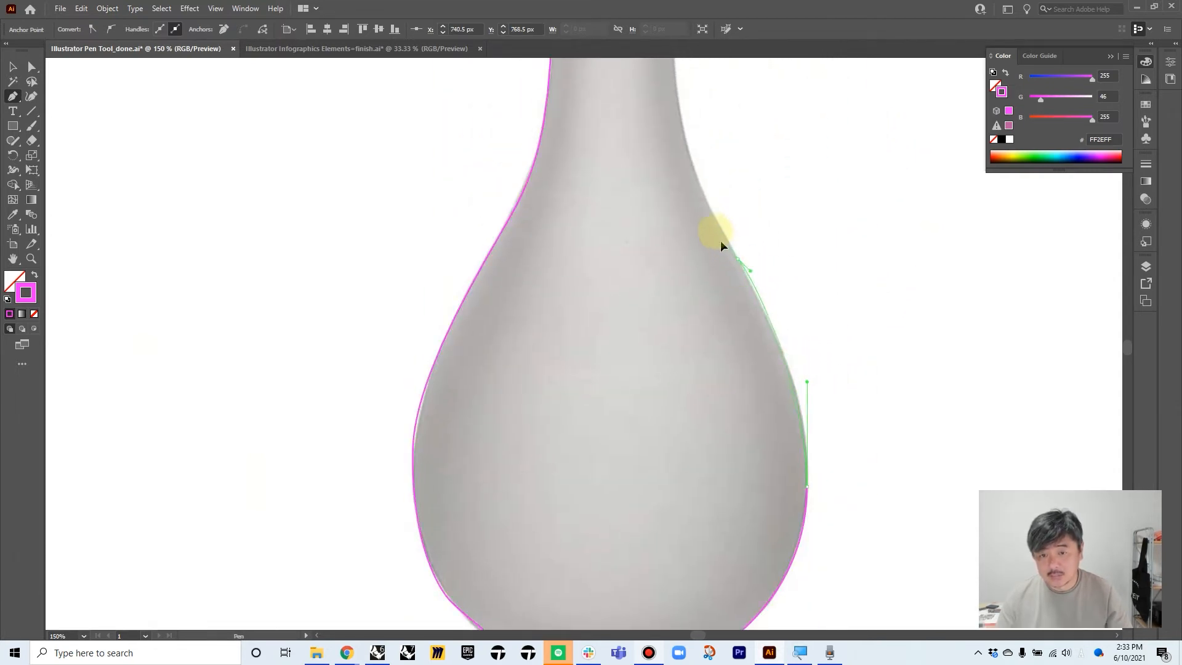
left_click(707, 200)
Trace the right side of the neck upward and end the outline at the rim's right end
left_click_drag(723, 191, 748, 384)
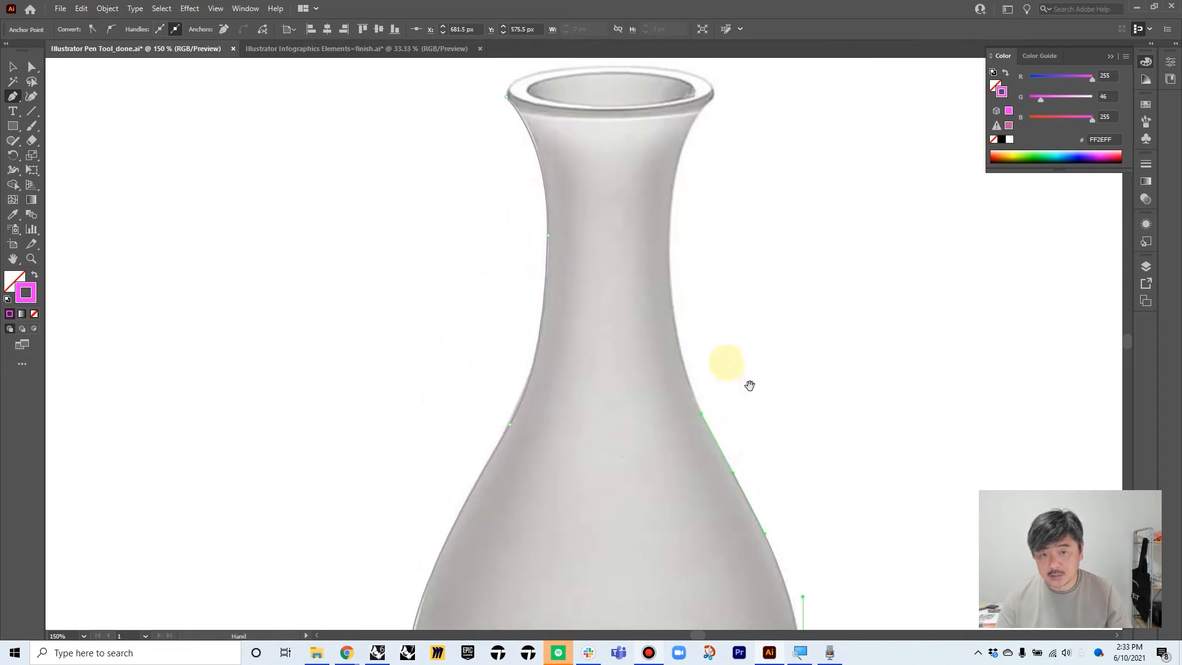
left_click_drag(669, 281, 667, 198)
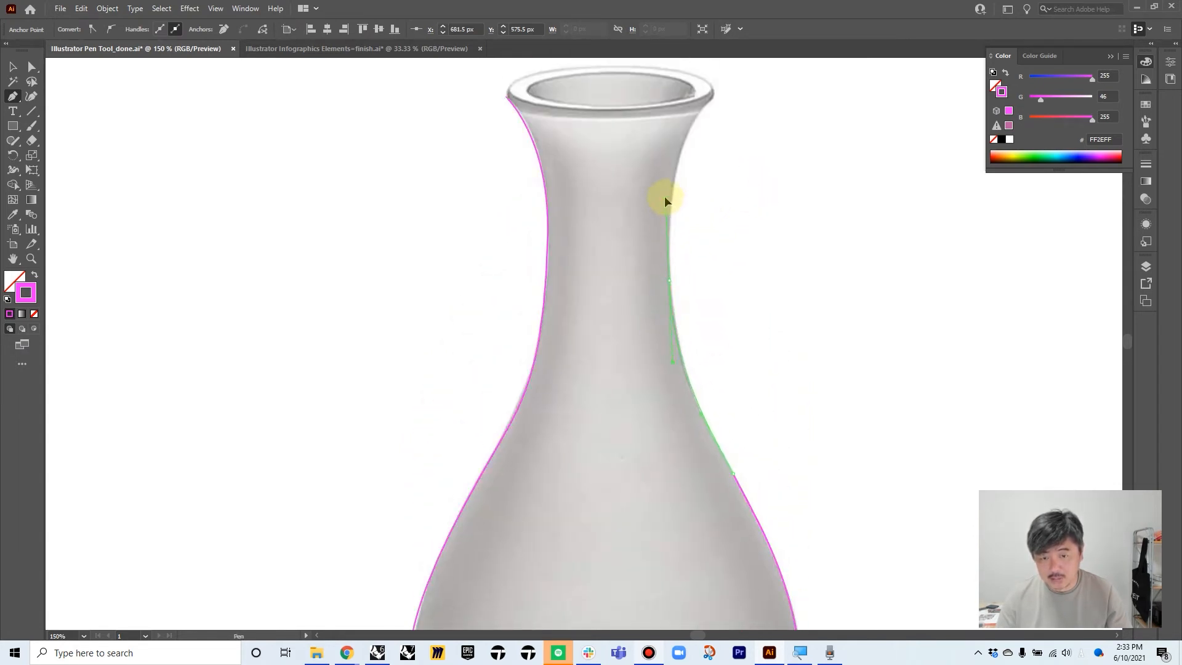
scroll(674, 128, "up", 1)
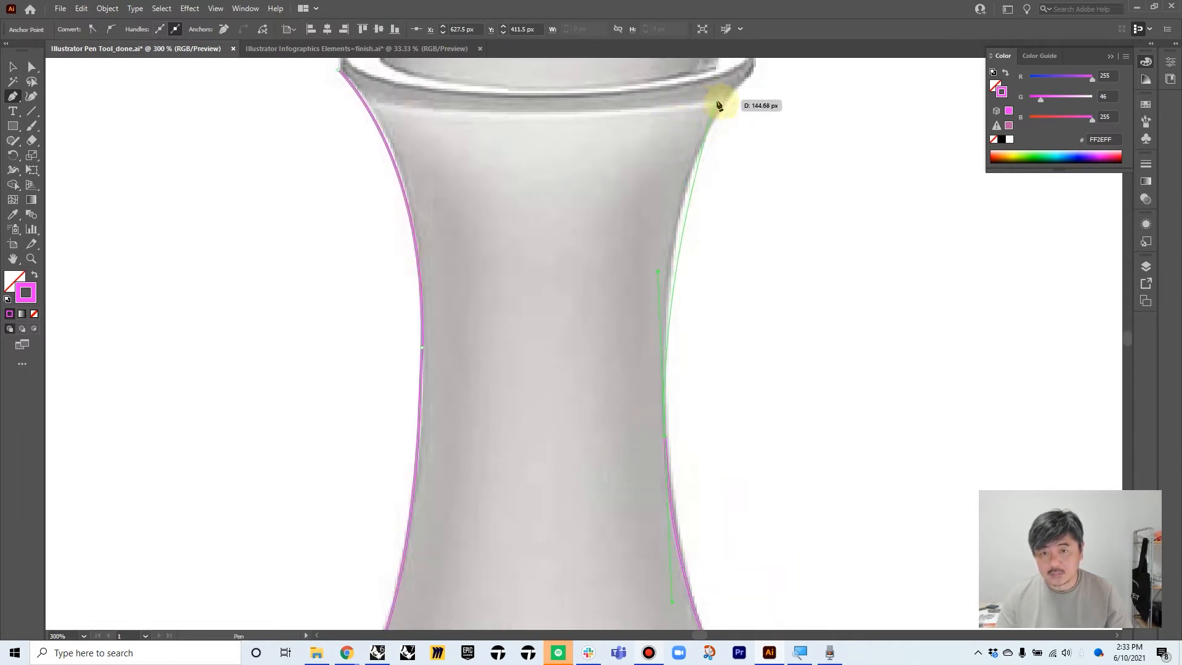
left_click(705, 133)
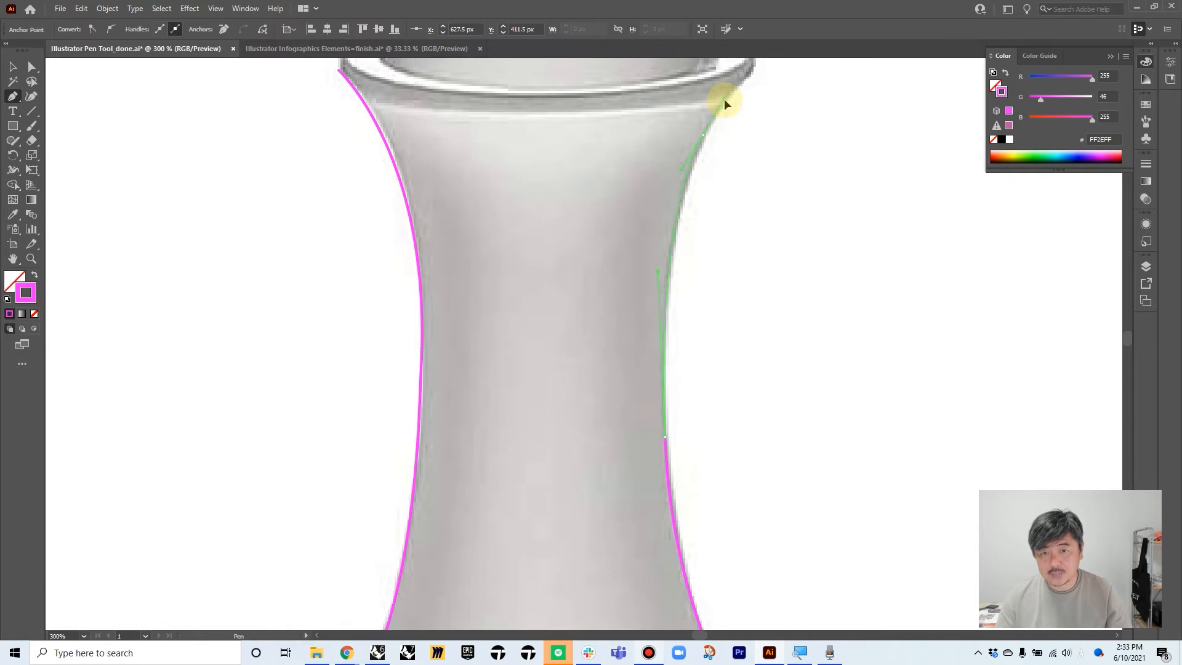
scroll(752, 118, "up", 3)
left_click(728, 162)
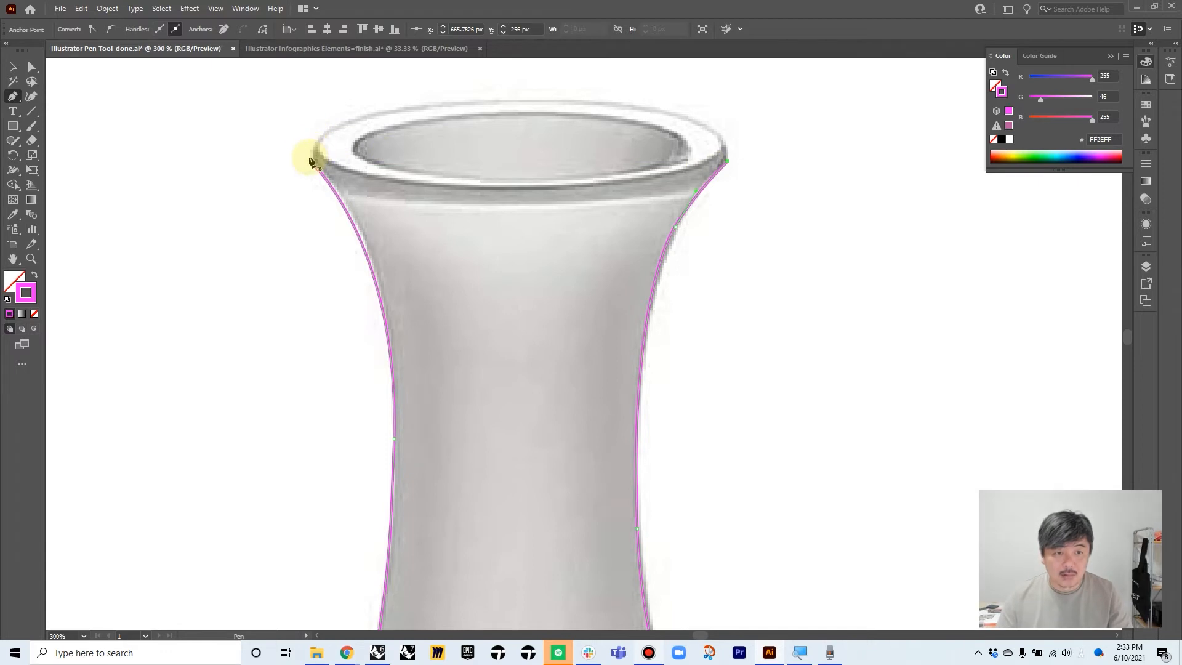
Draw a separate closed Pen path of smooth curves around the outer edge of the rim's white ellipse
left_click_drag(314, 143, 323, 124)
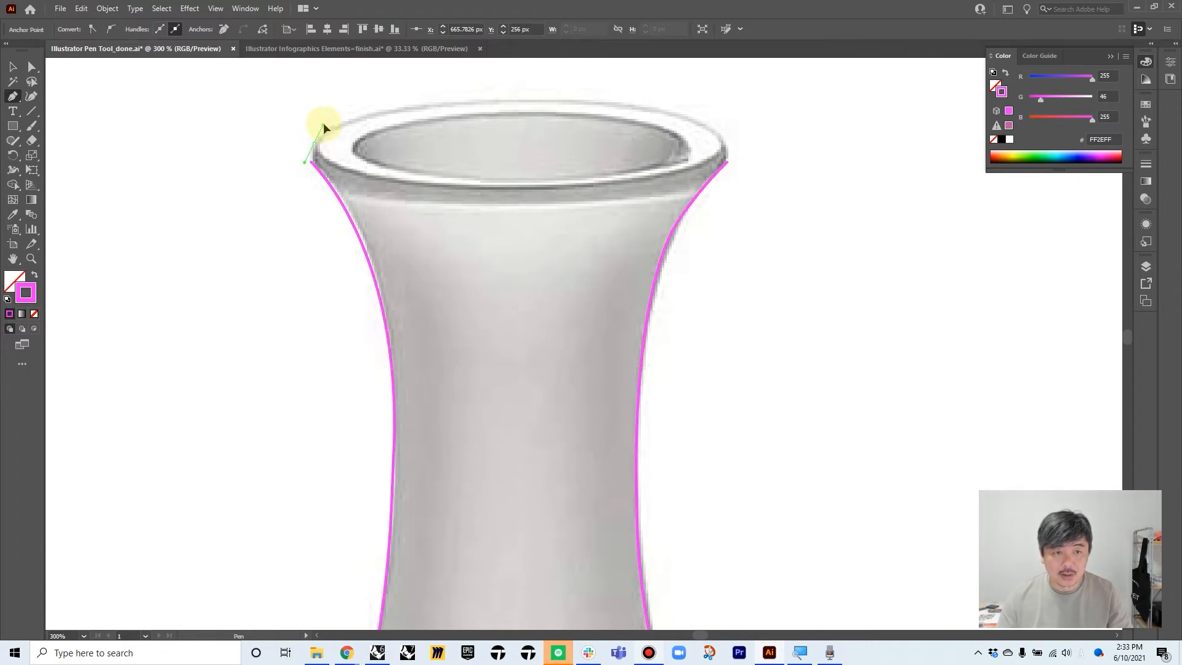
left_click_drag(607, 94, 636, 99)
left_click_drag(725, 145, 727, 172)
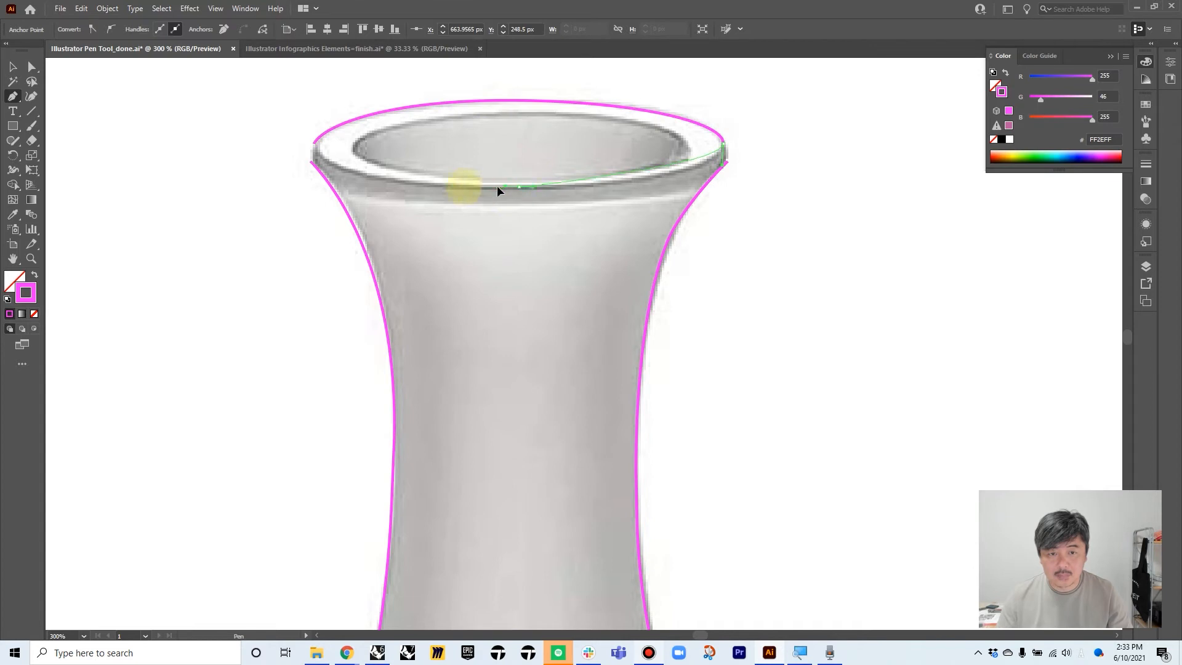
left_click_drag(389, 189, 396, 186)
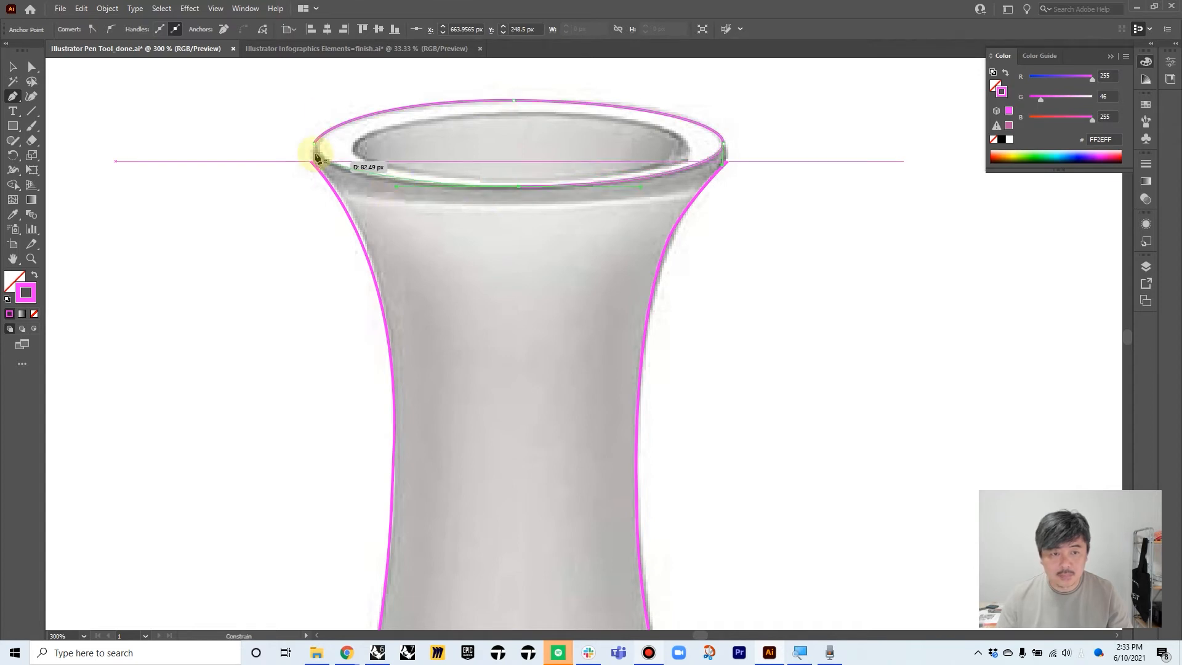
left_click_drag(320, 162, 312, 138)
Try to smooth the rim ellipse's left end by repositioning its extra anchor point with Direct Selection
left_click(32, 66)
scroll(320, 185, "up", 2)
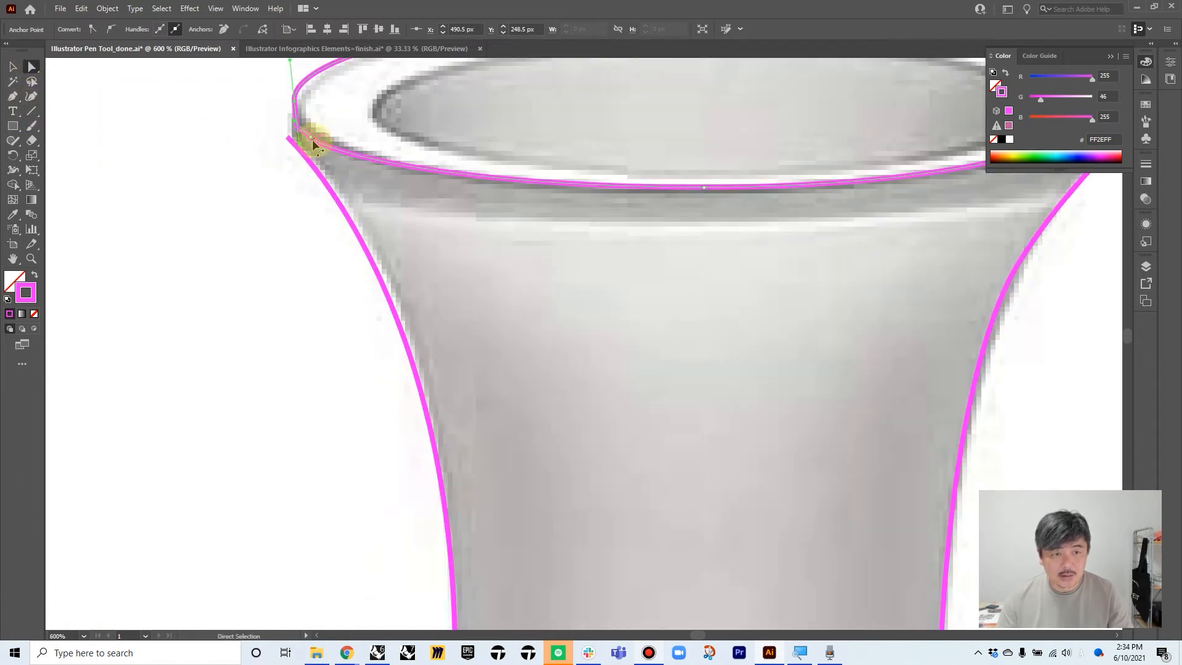
mouse_move(312, 140)
left_mouse_down()
mouse_move(332, 141)
mouse_move(312, 121)
left_mouse_up()
left_click(312, 121)
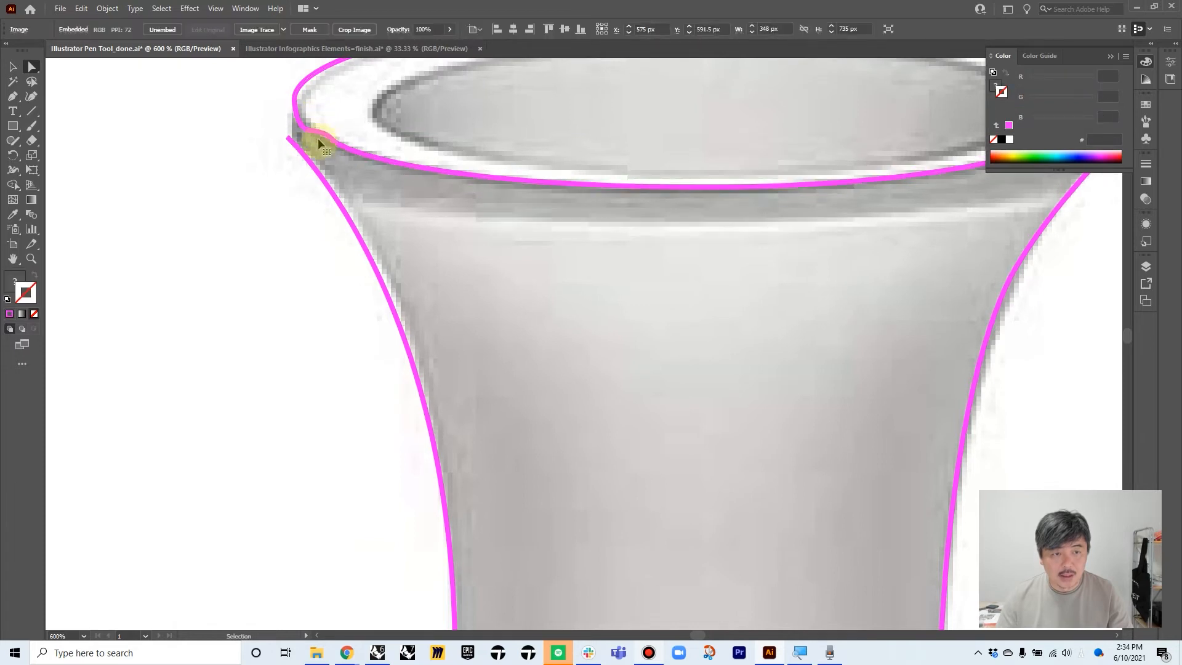
left_click(314, 122)
left_click_drag(316, 123, 290, 126)
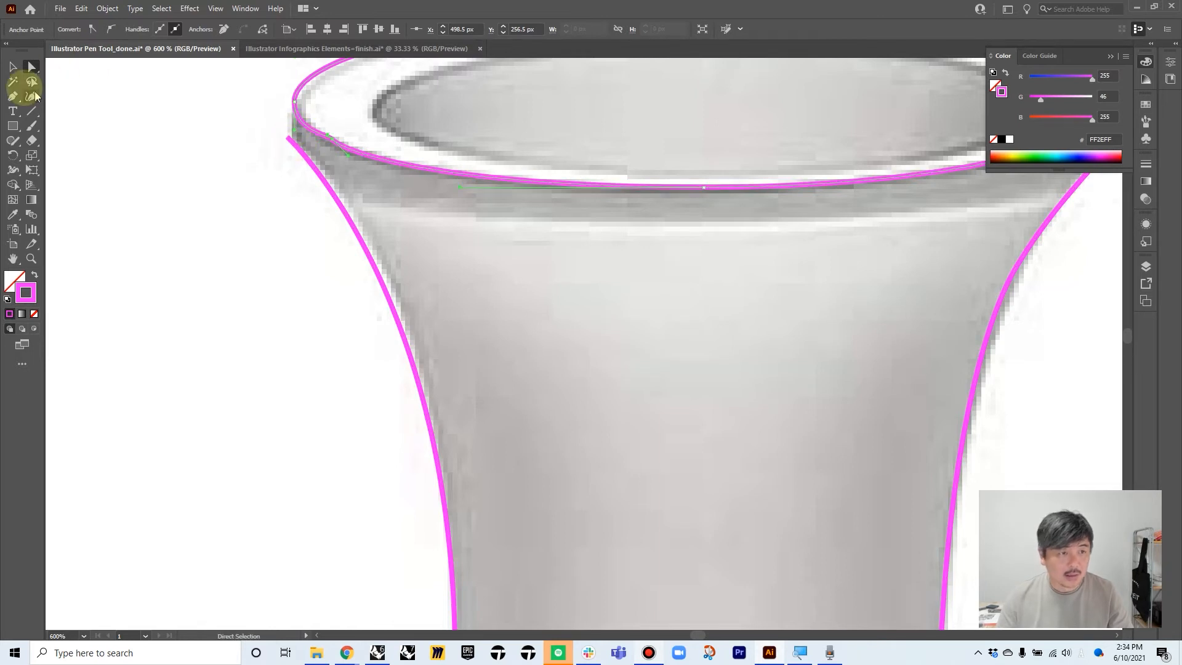
Delete the extra anchor point beside the rim ellipse's left end and lengthen the remaining left anchor's handle downward
left_click_drag(15, 98, 68, 132)
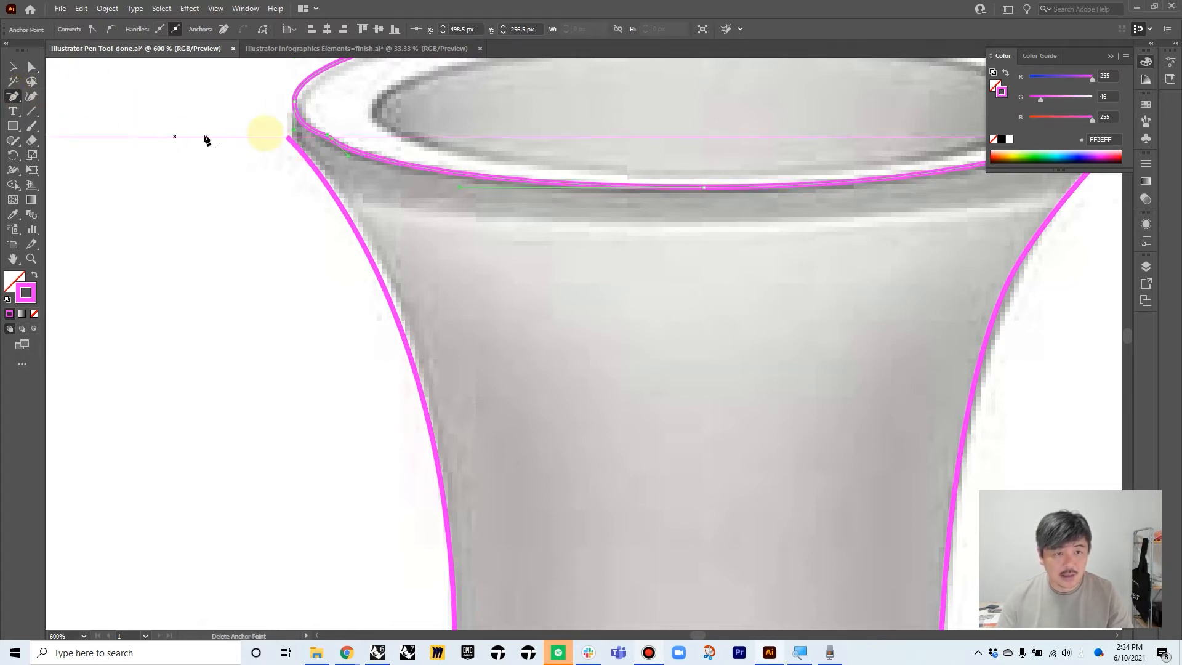
left_click(323, 135)
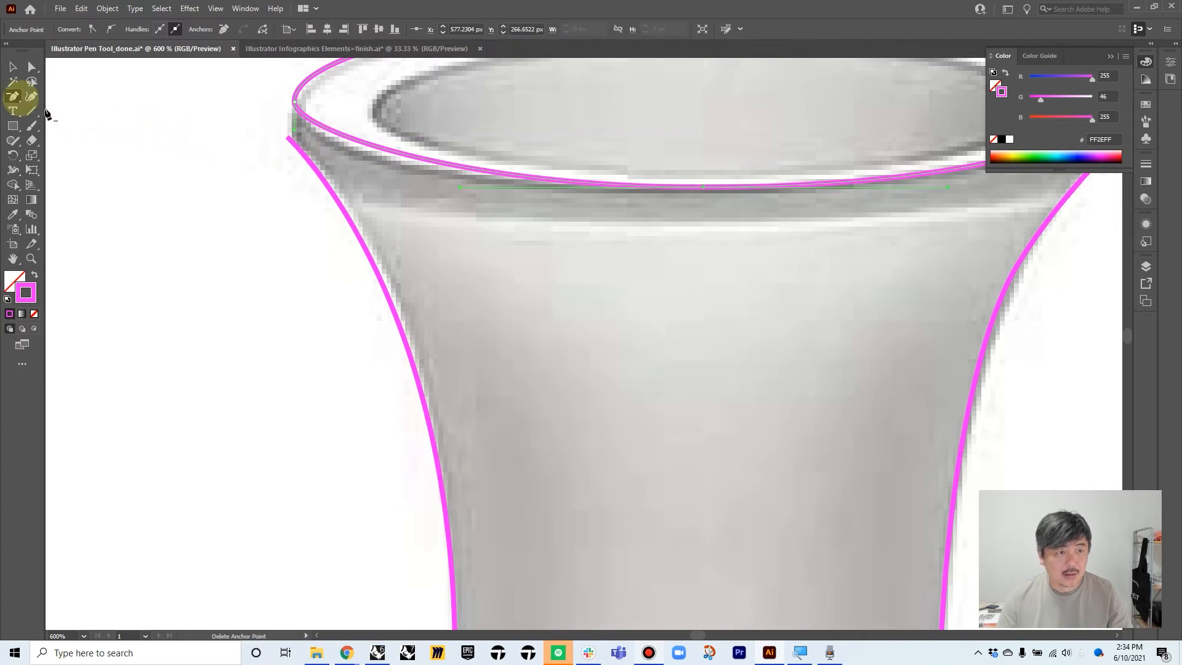
left_click(31, 67)
left_click_drag(294, 134, 293, 154)
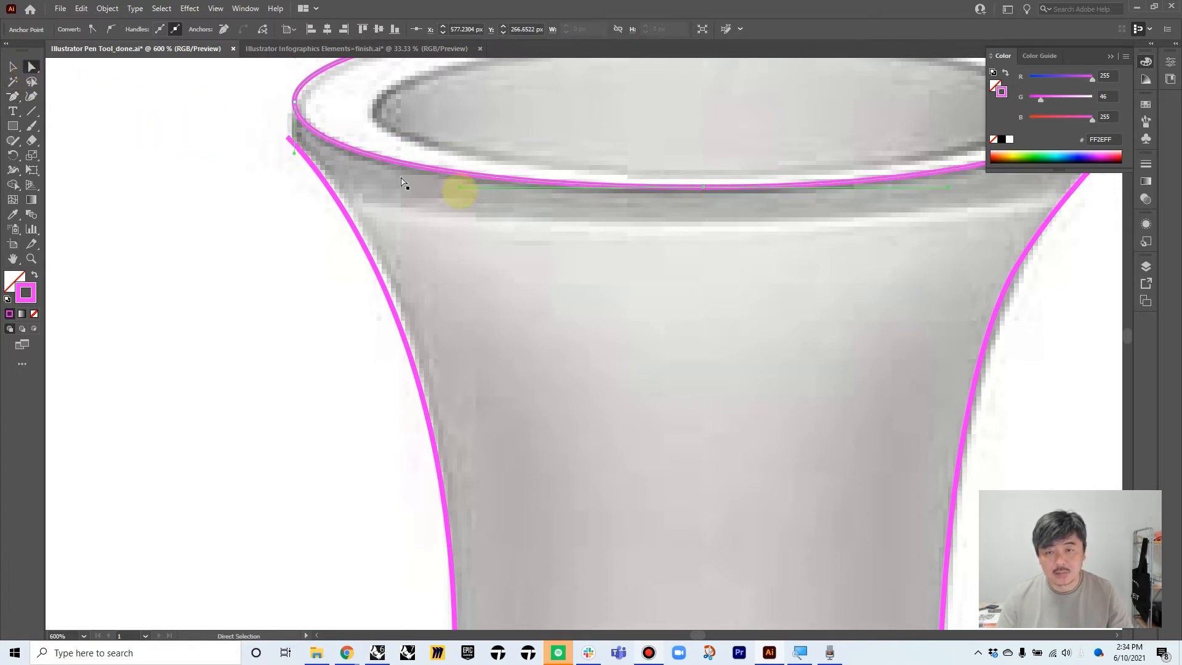
scroll(403, 183, "down", 2)
scroll(431, 182, "up", 1)
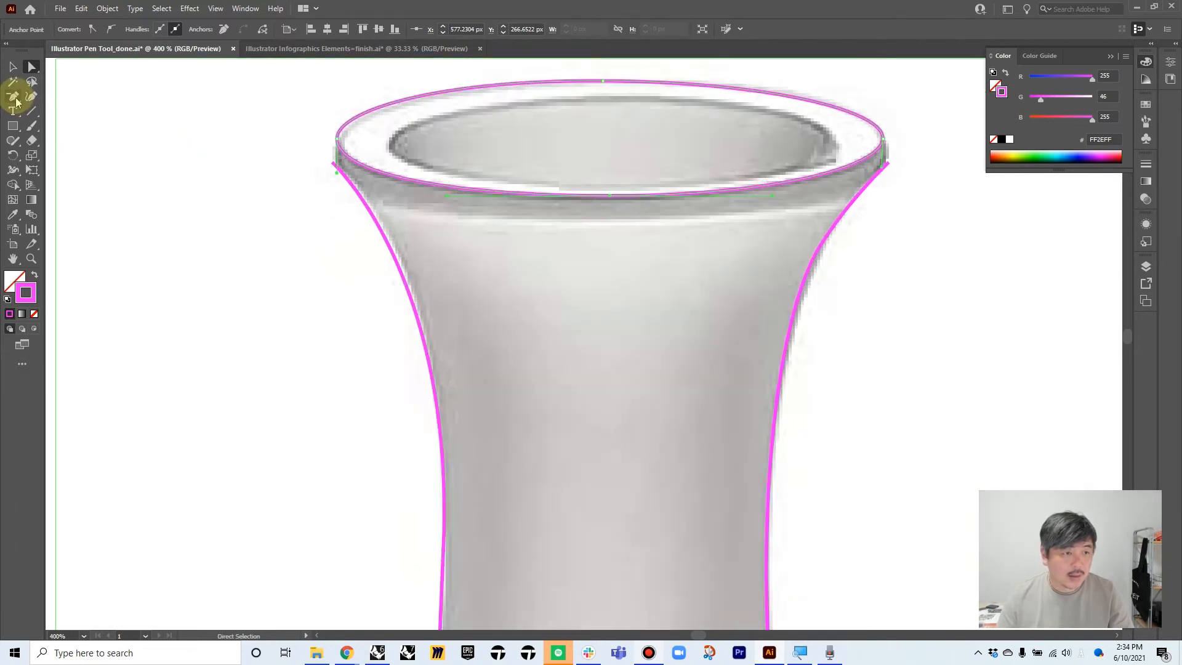
Start a new Pen path at the rim ellipse's left end with a short vertical edge down to the vase outline
left_click_drag(17, 99, 65, 95)
scroll(316, 150, "up", 2)
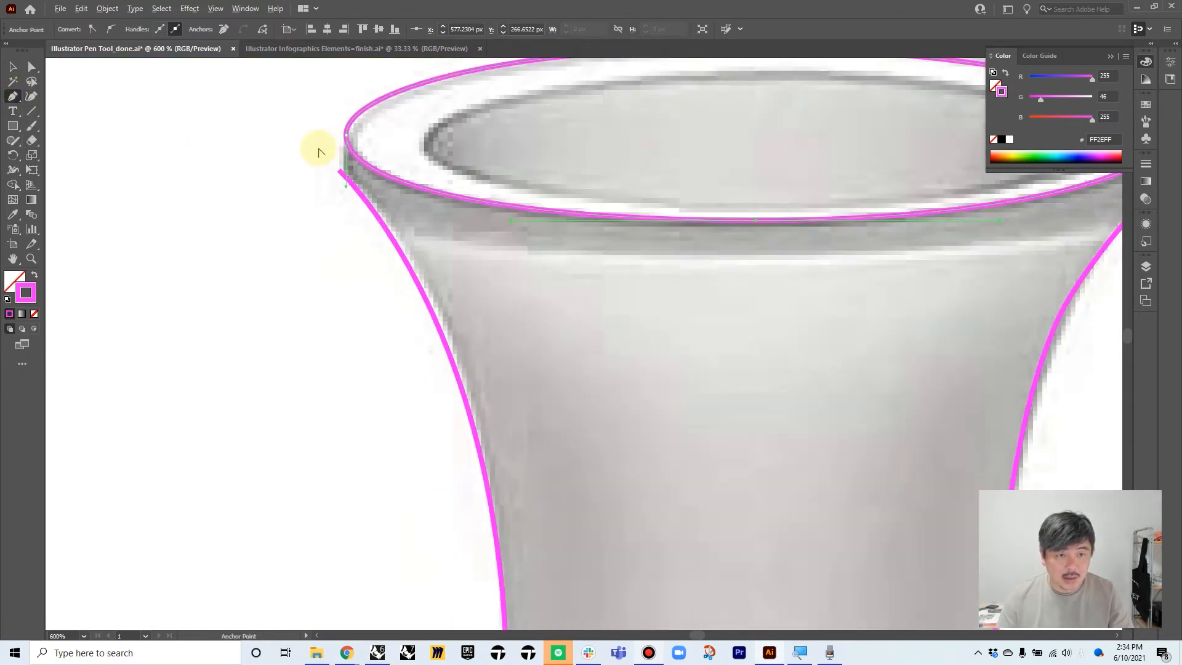
left_click(357, 136)
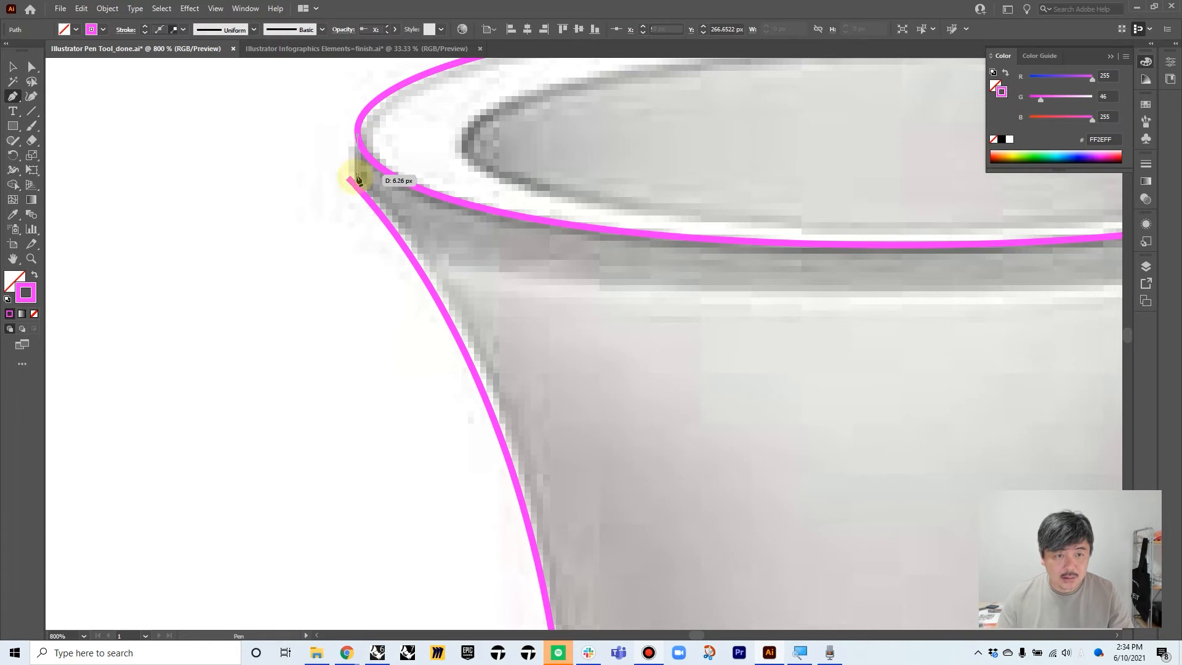
left_click(356, 178)
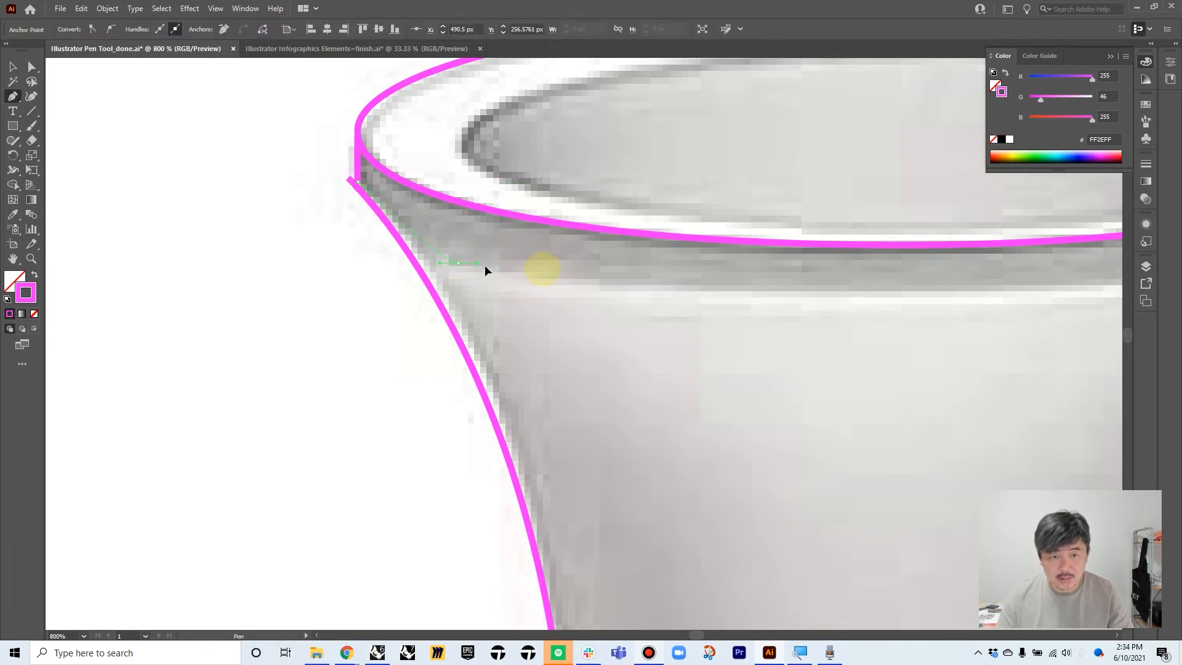
Trace the lower edge of the rim's grey lip in curves to the outline's right end, and finish the path
scroll(527, 276, "down", 3)
left_click_drag(783, 290, 595, 281)
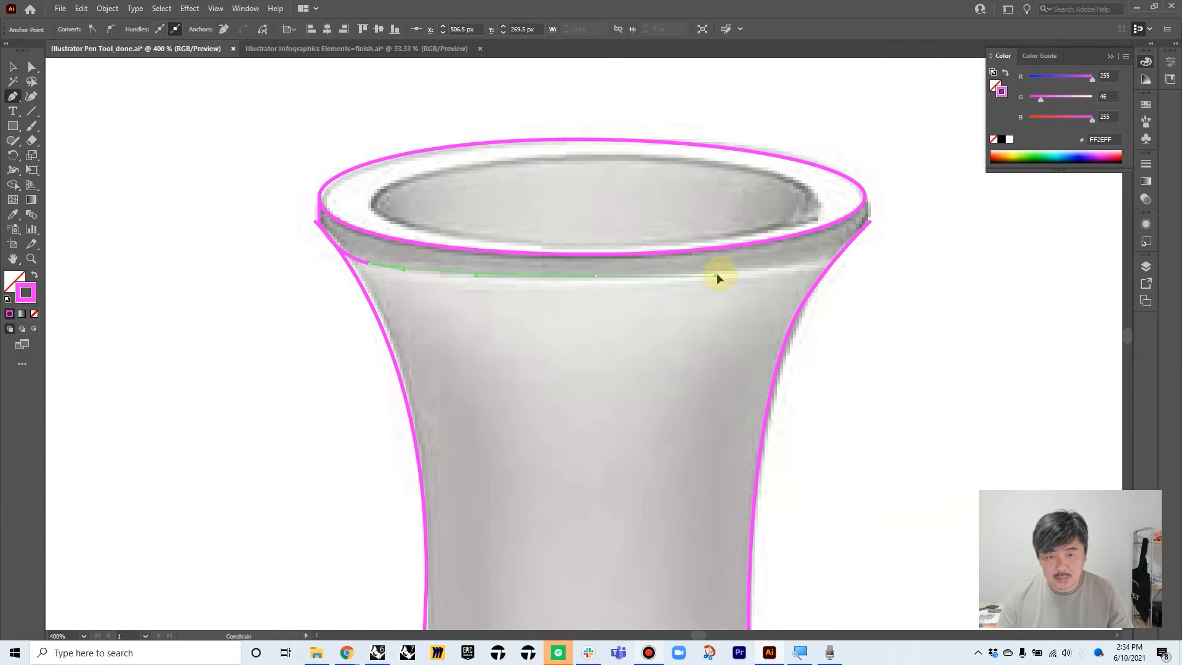
left_click_drag(741, 276, 741, 275)
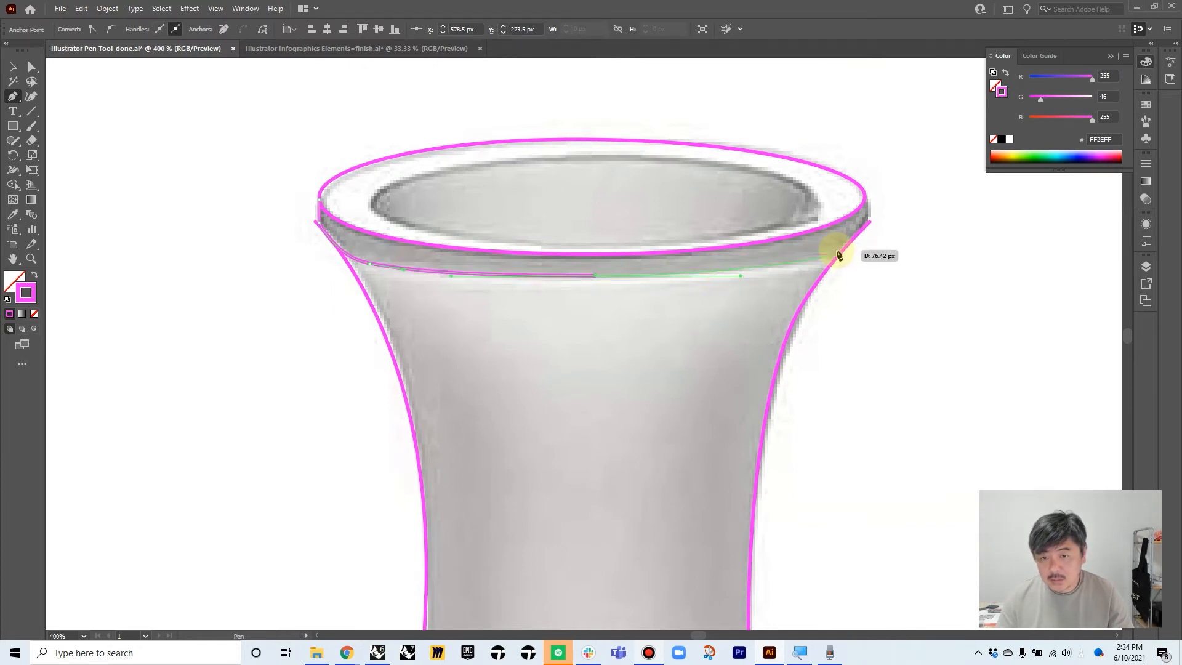
left_click_drag(850, 240, 864, 221)
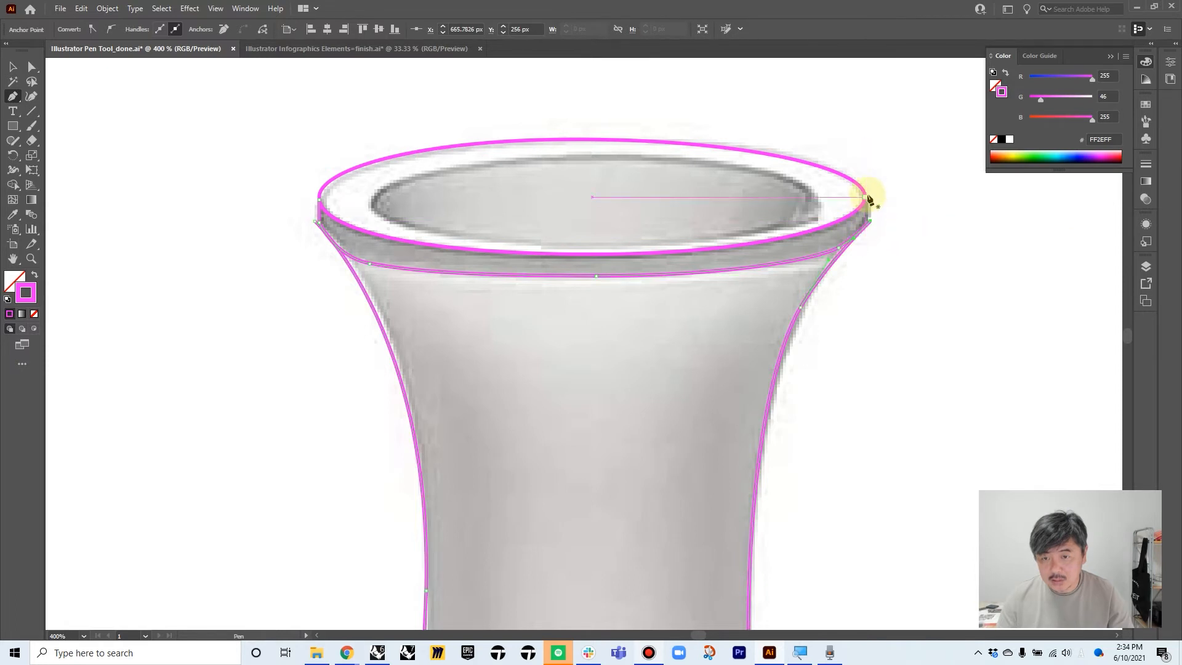
key("Escape")
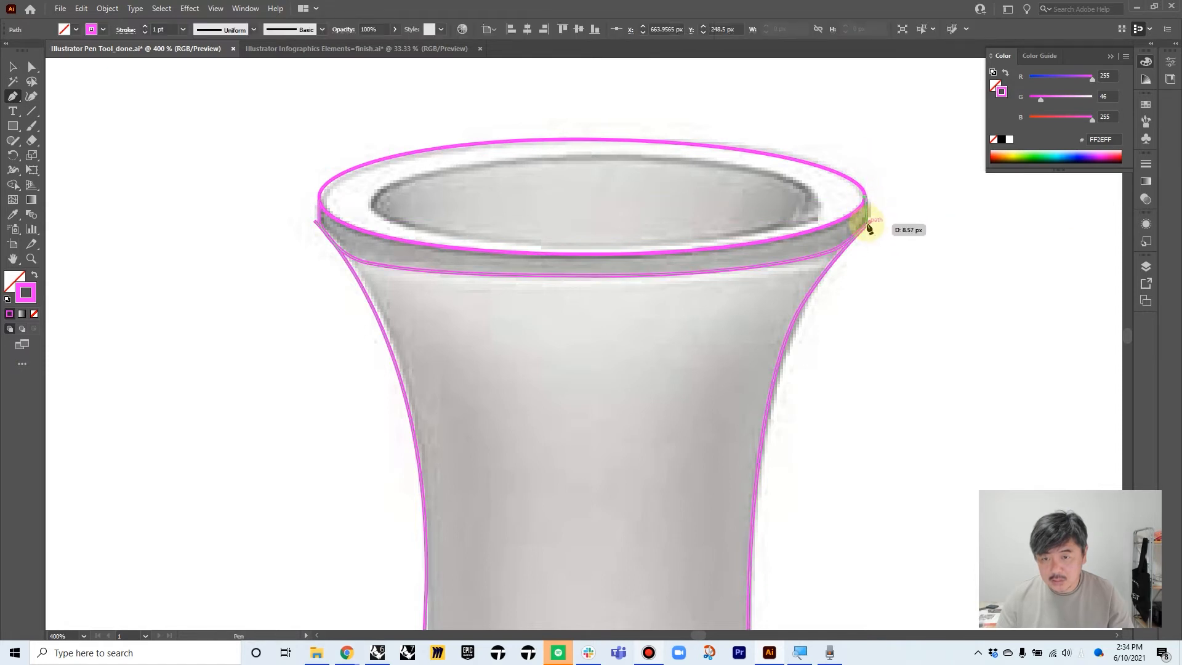
Adjust the anchor points at both ends of the lip's short right vertical edge with Direct Selection to match the vase
left_click(32, 67)
left_click(845, 199)
scroll(812, 178, "up", 3)
mouse_move(837, 178)
left_mouse_down()
mouse_move(840, 197)
mouse_move(834, 166)
left_mouse_up()
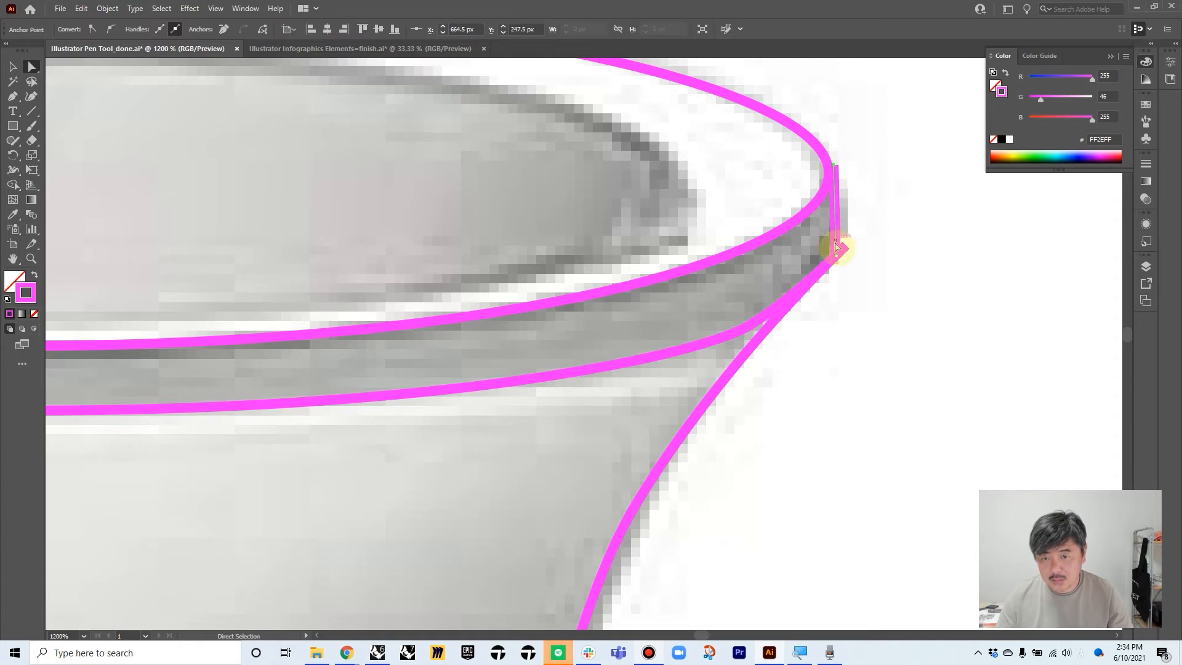
left_click_drag(837, 260, 839, 247)
scroll(839, 246, "down", 6)
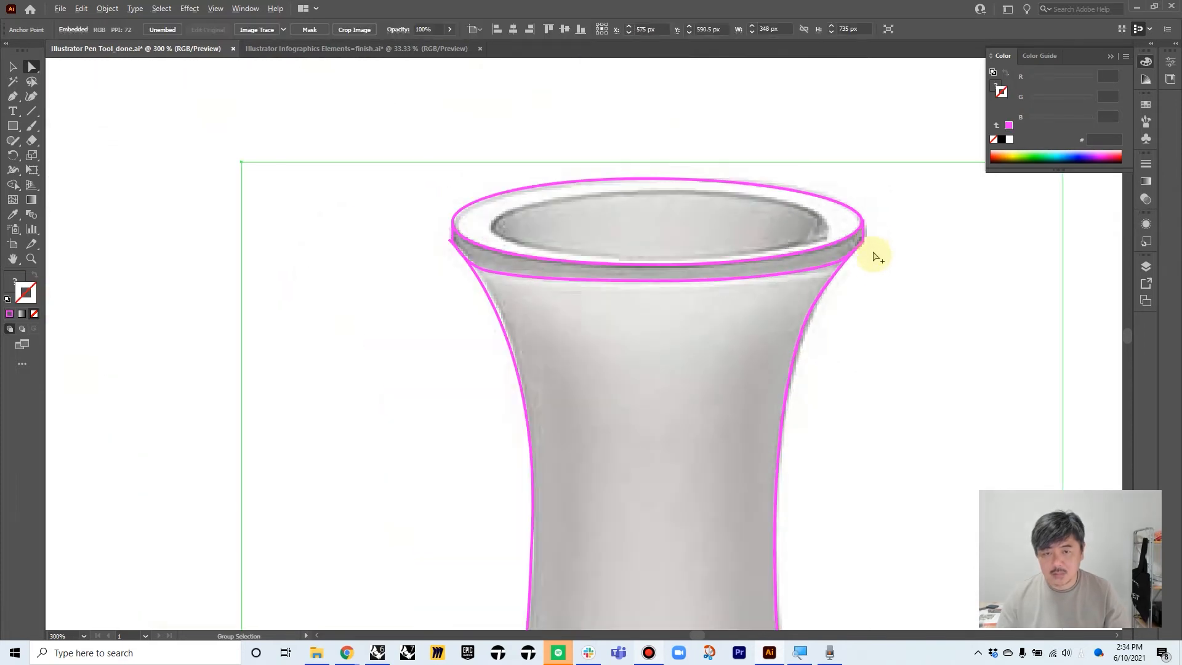
Align the outline's upper left end with the lip's lower left corner, and shorten the nearby handle of the lower lip curve
scroll(665, 246, "up", 6)
left_click_drag(646, 255, 656, 264)
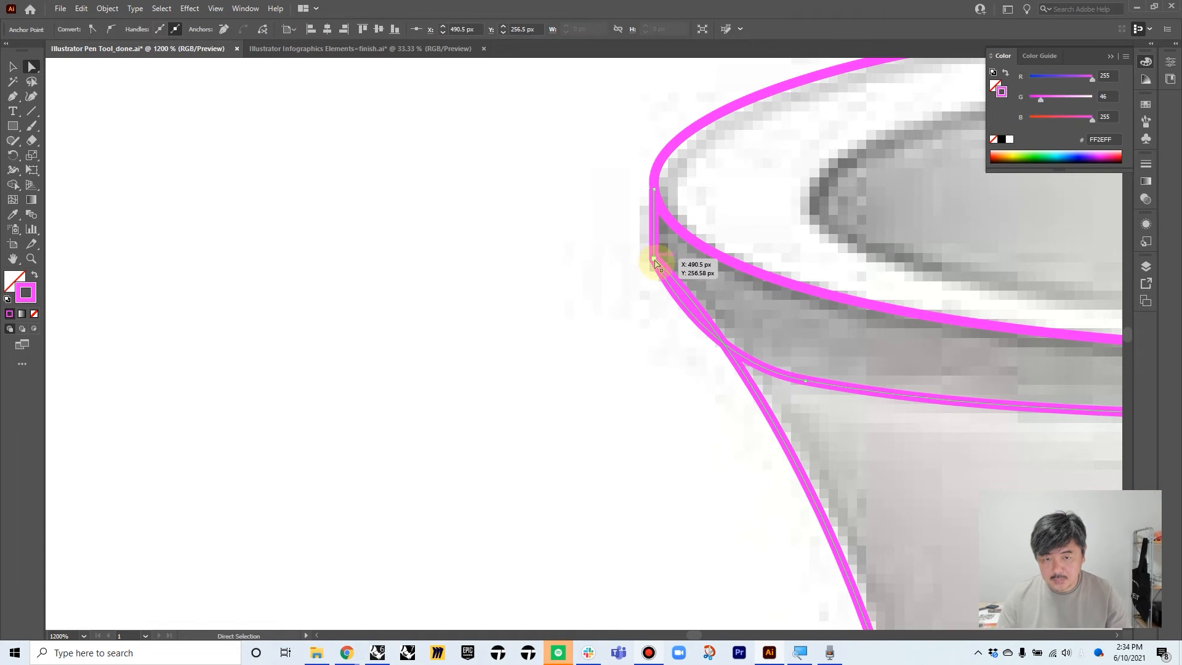
left_click(713, 368)
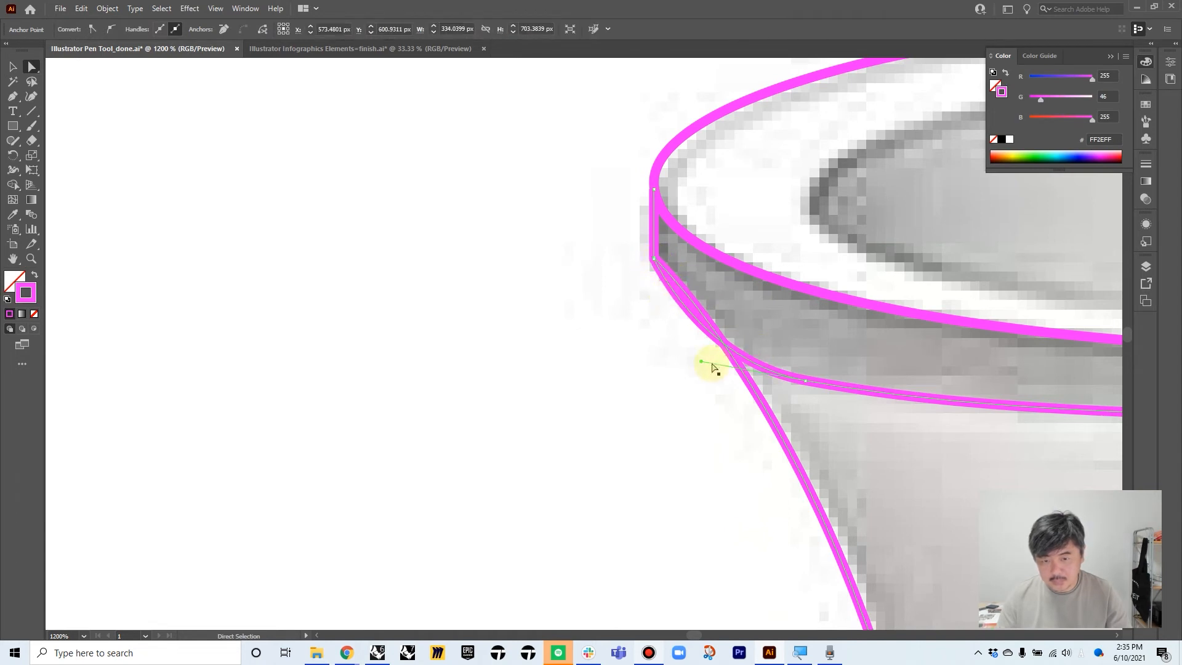
left_click_drag(702, 361, 759, 379)
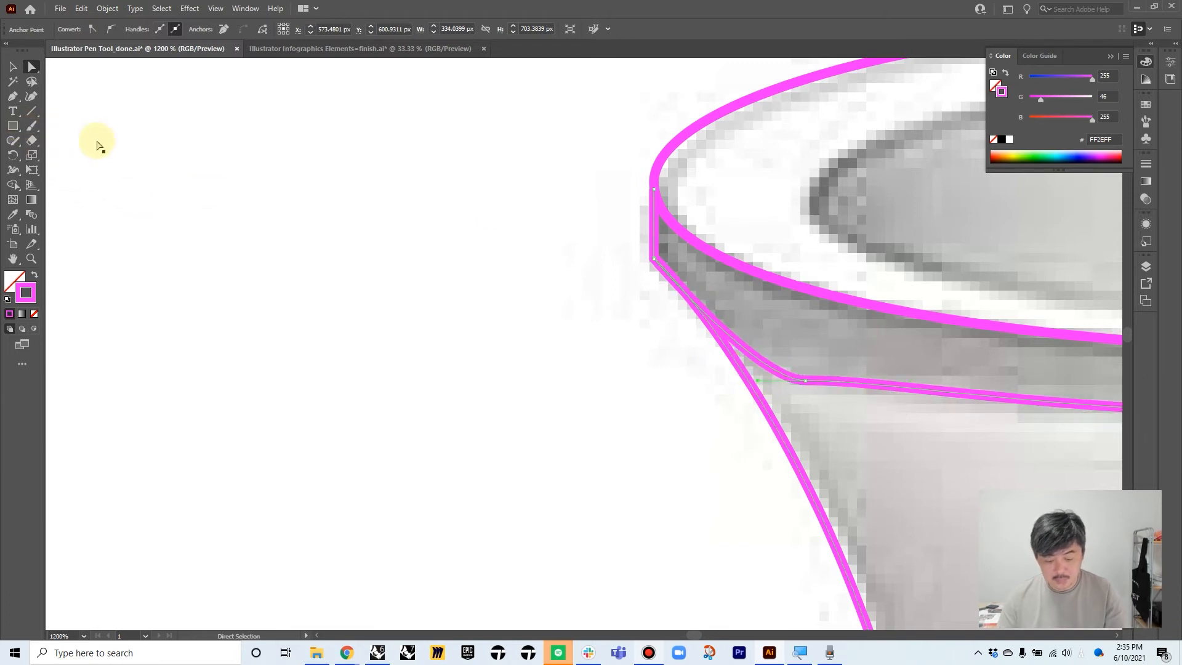
Delete the lower lip curve's extra anchor point near its left end and lengthen the middle point's handle horizontally to follow the grey lip
key("p")
left_click(805, 385)
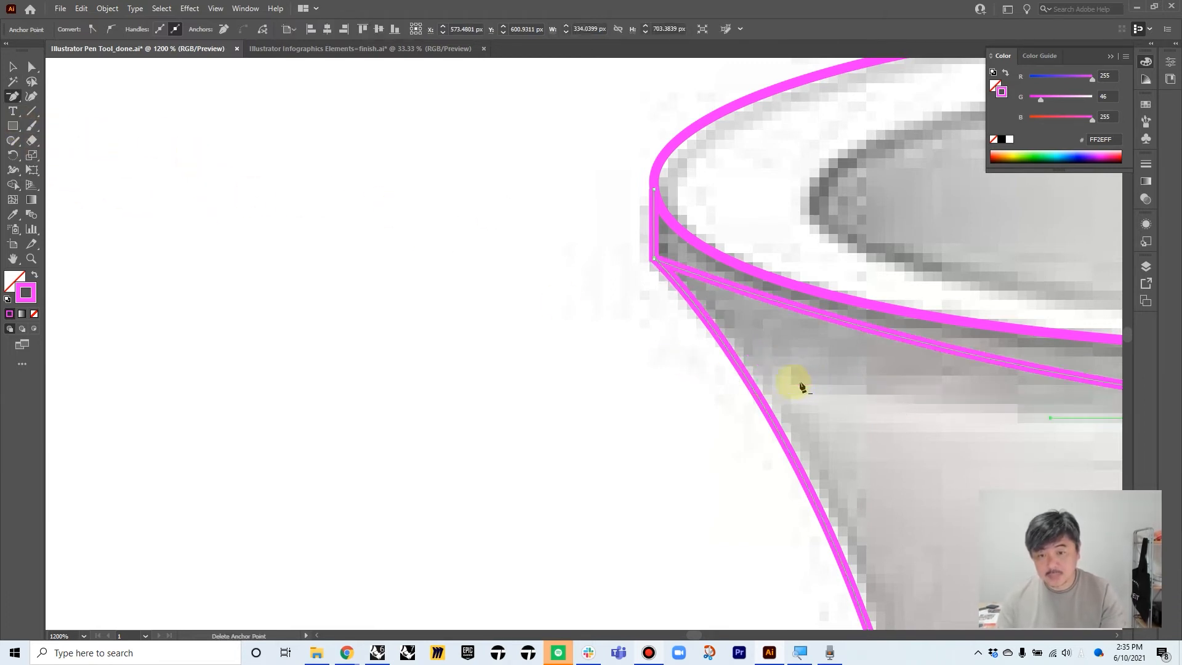
scroll(713, 363, "down", 3)
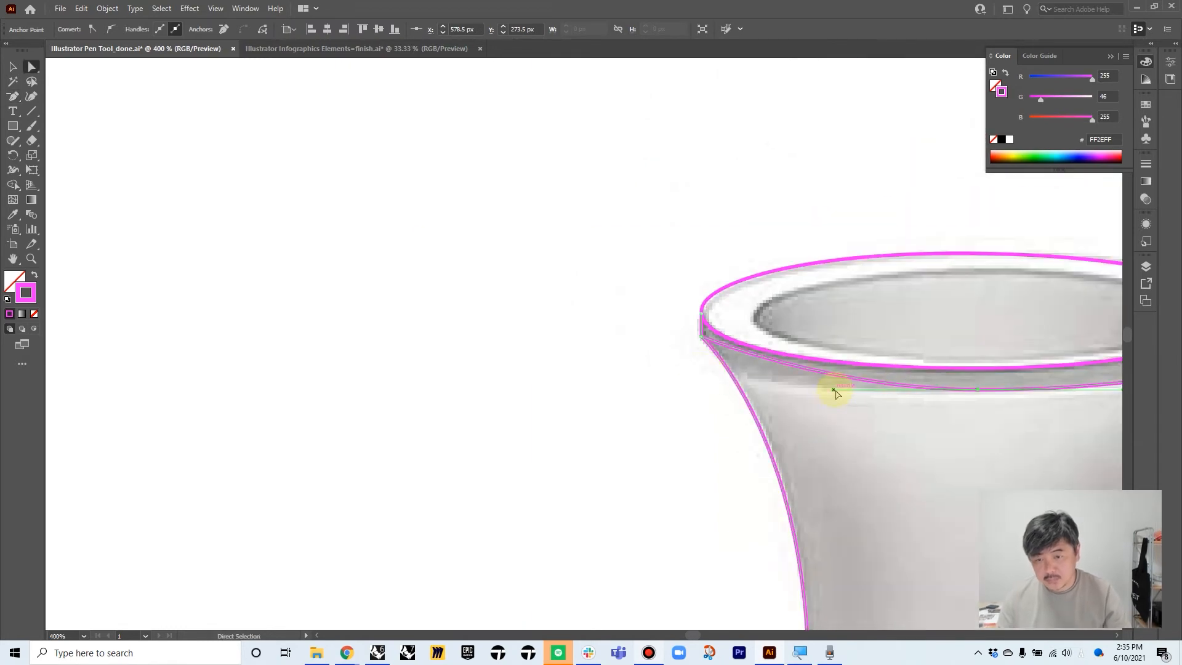
left_click_drag(833, 390, 770, 391)
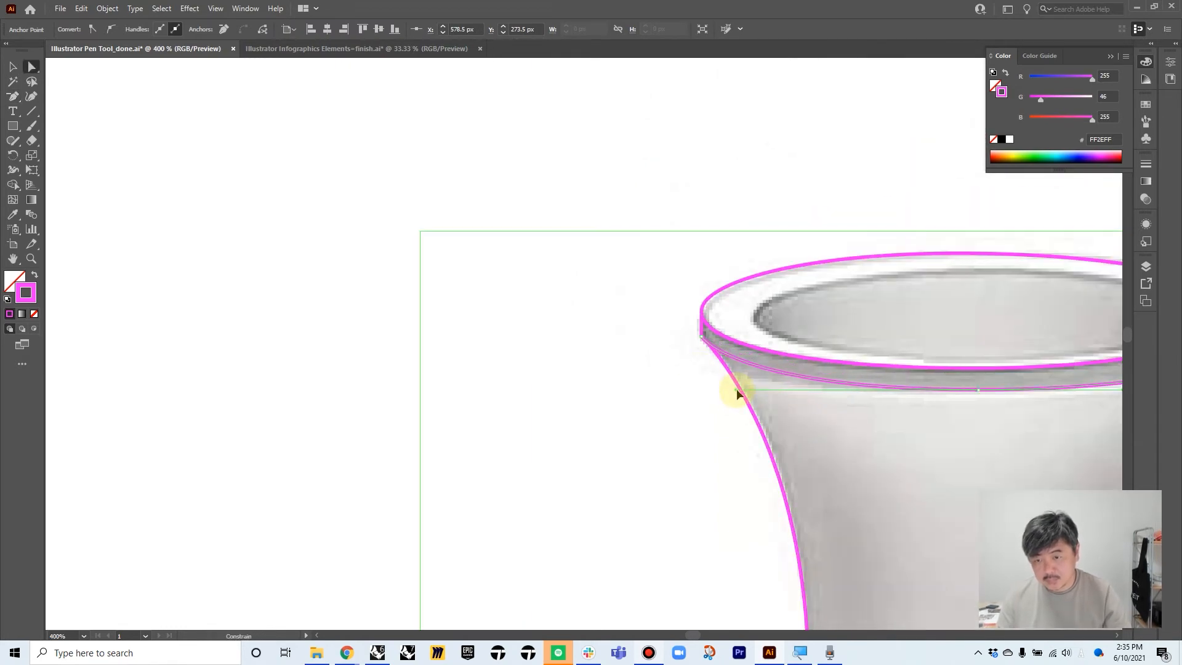
left_click(465, 246)
Move the vase photo horizontally off the tracing to the blank area right of the outline
scroll(468, 259, "down", 3)
scroll(575, 288, "down", 3)
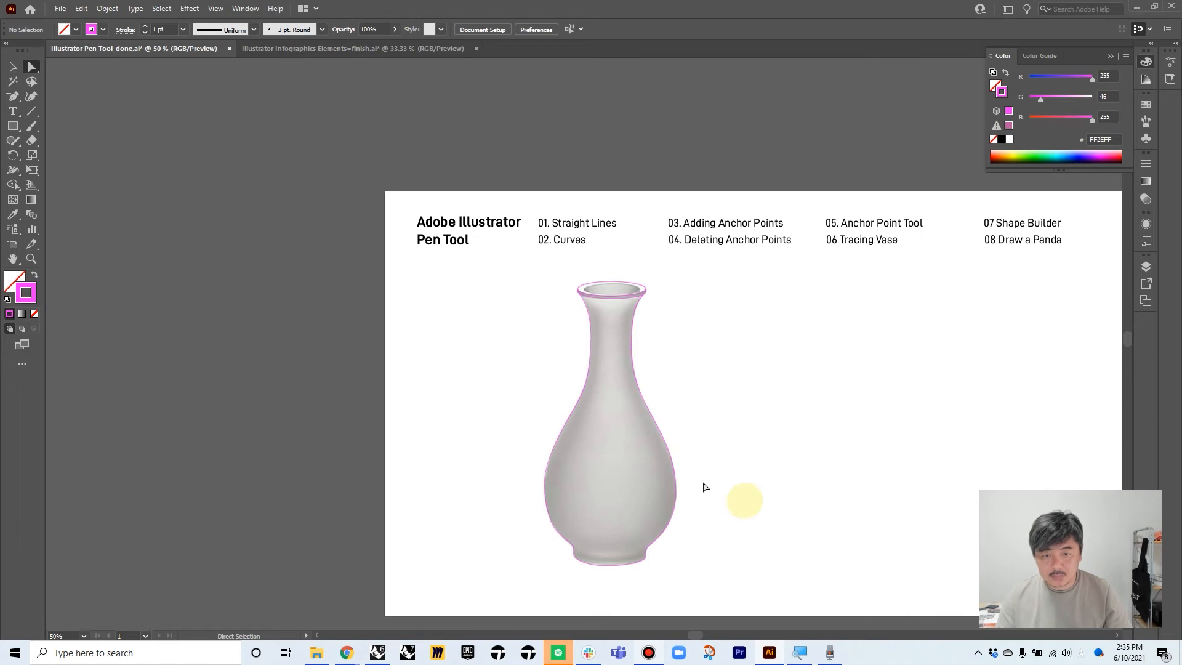
scroll(746, 500, "up", 1)
left_click_drag(582, 491, 885, 491)
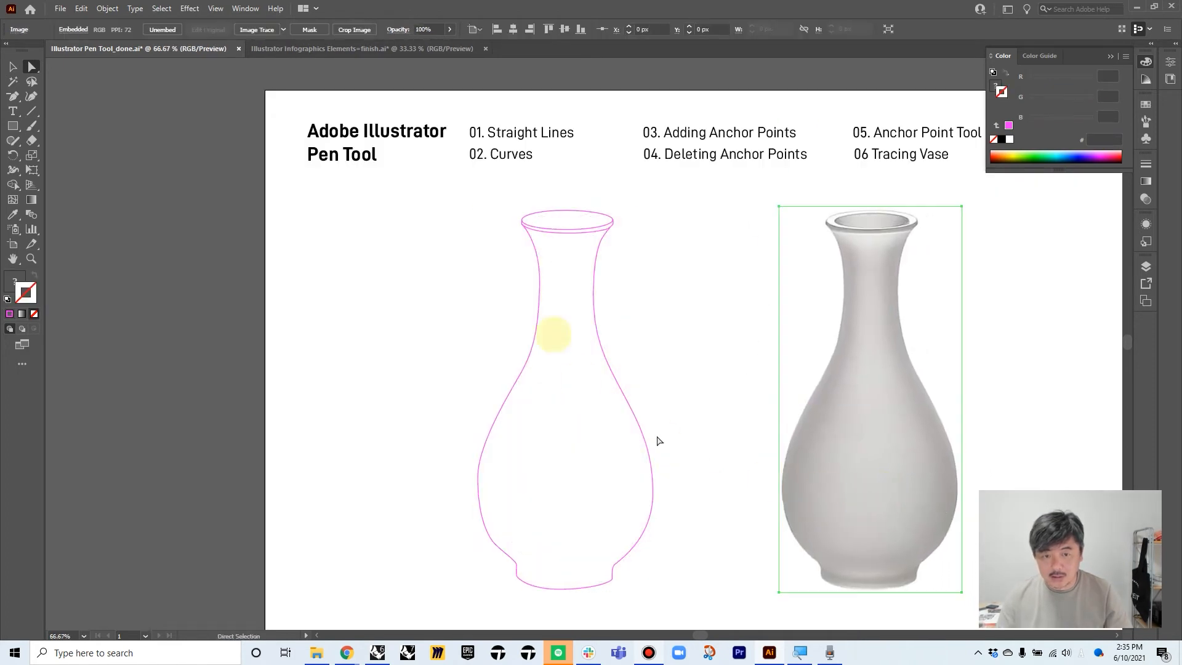
scroll(704, 343, "down", 1)
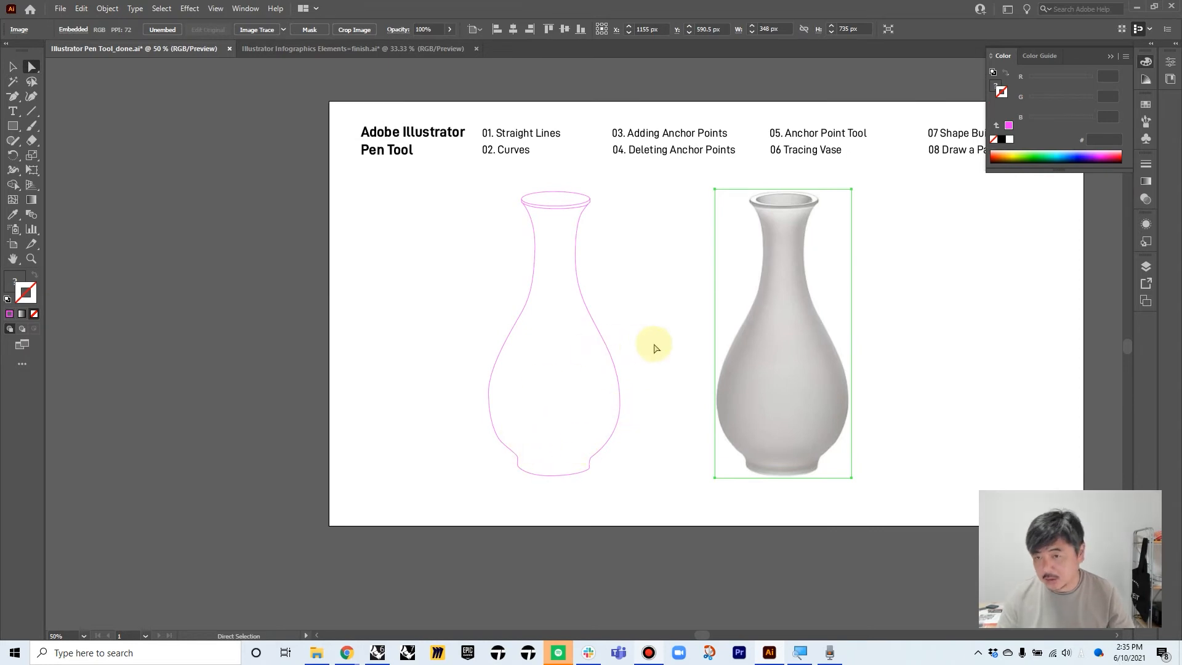
Hide the 06 Tracing 01 layer, then select and show the 07 Shape Builder layer
left_click(1146, 266)
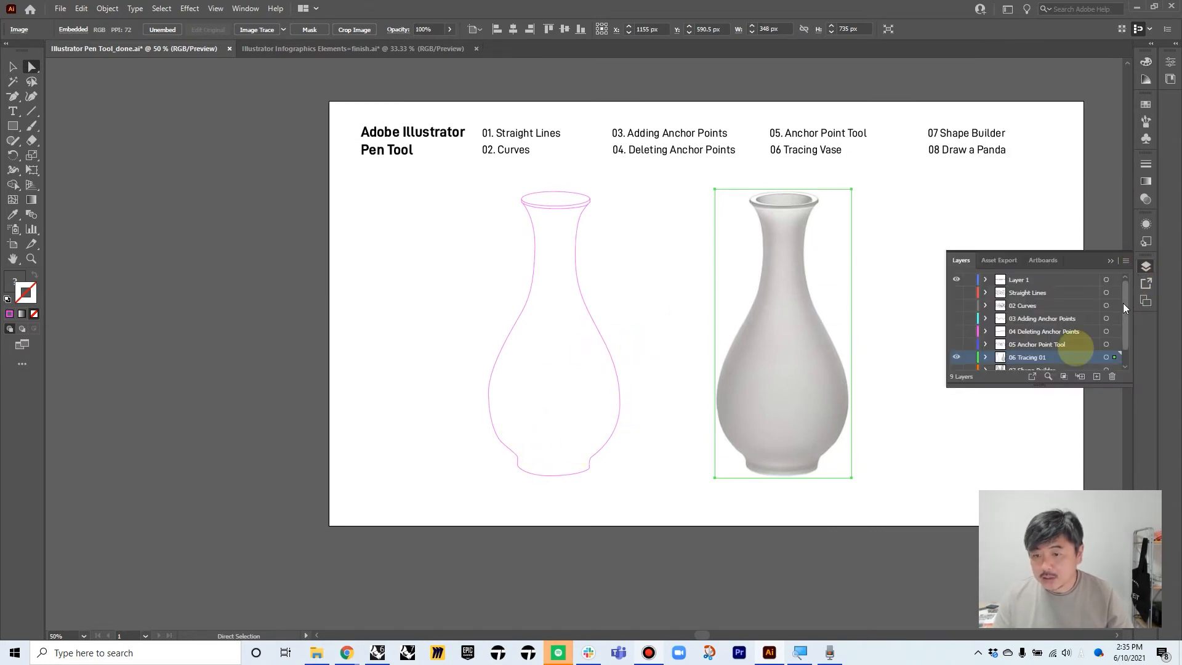
left_click(957, 358)
scroll(1046, 332, "down", 1)
left_click(1037, 349)
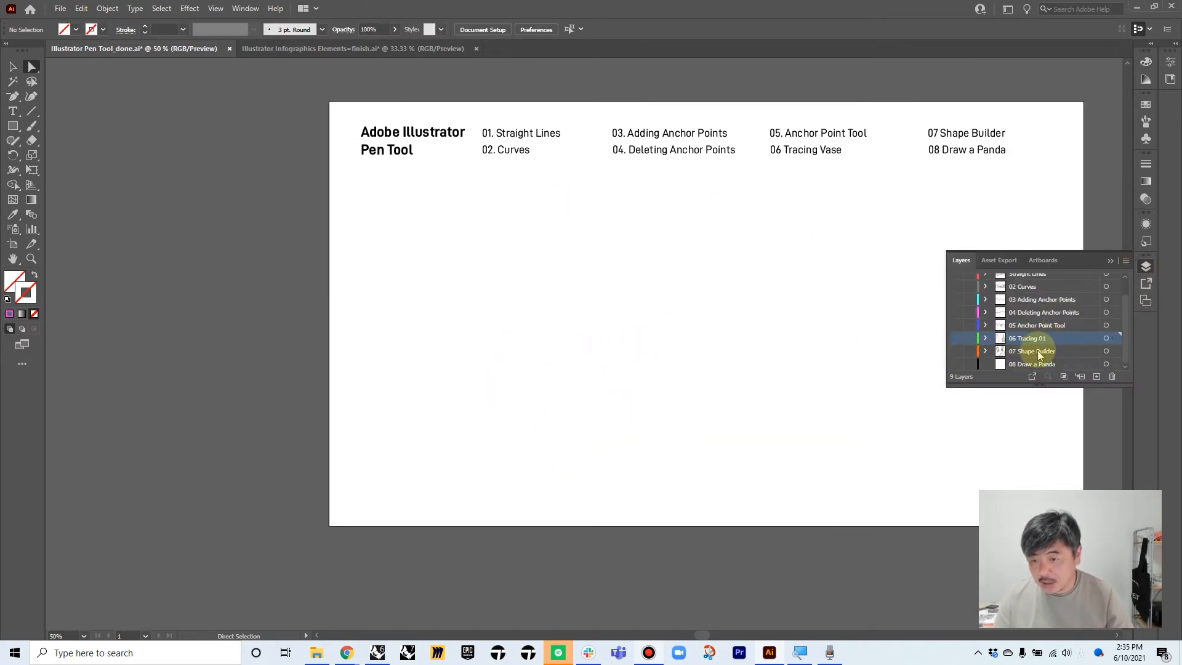
left_click(957, 351)
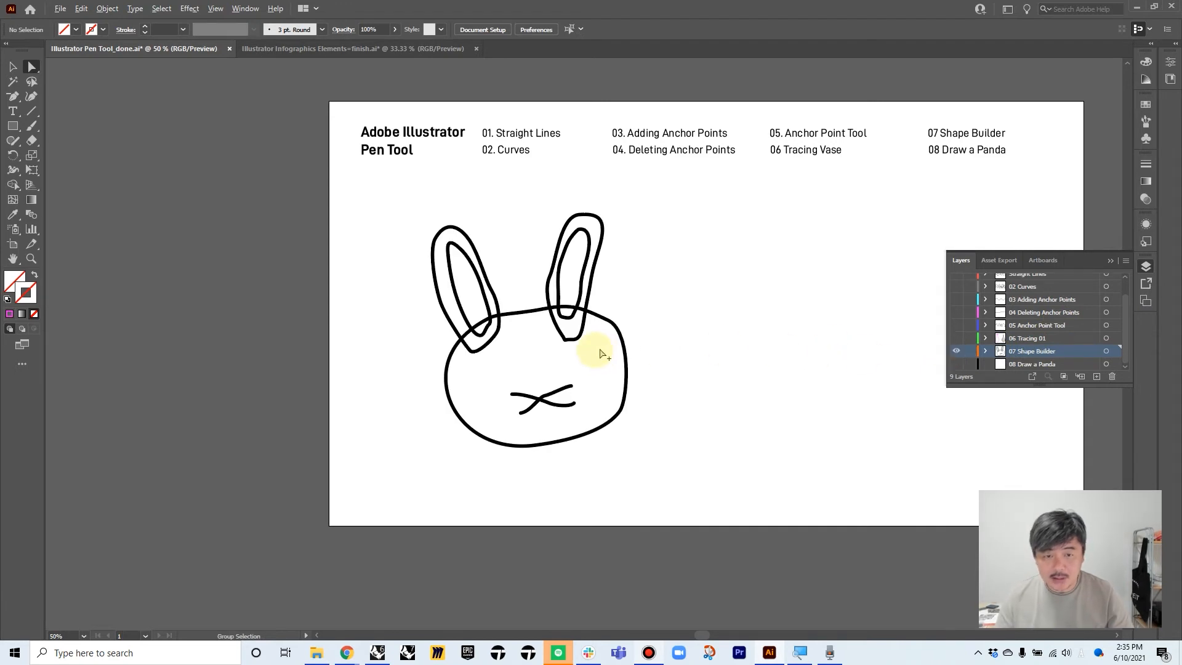
scroll(431, 416, "right", 3)
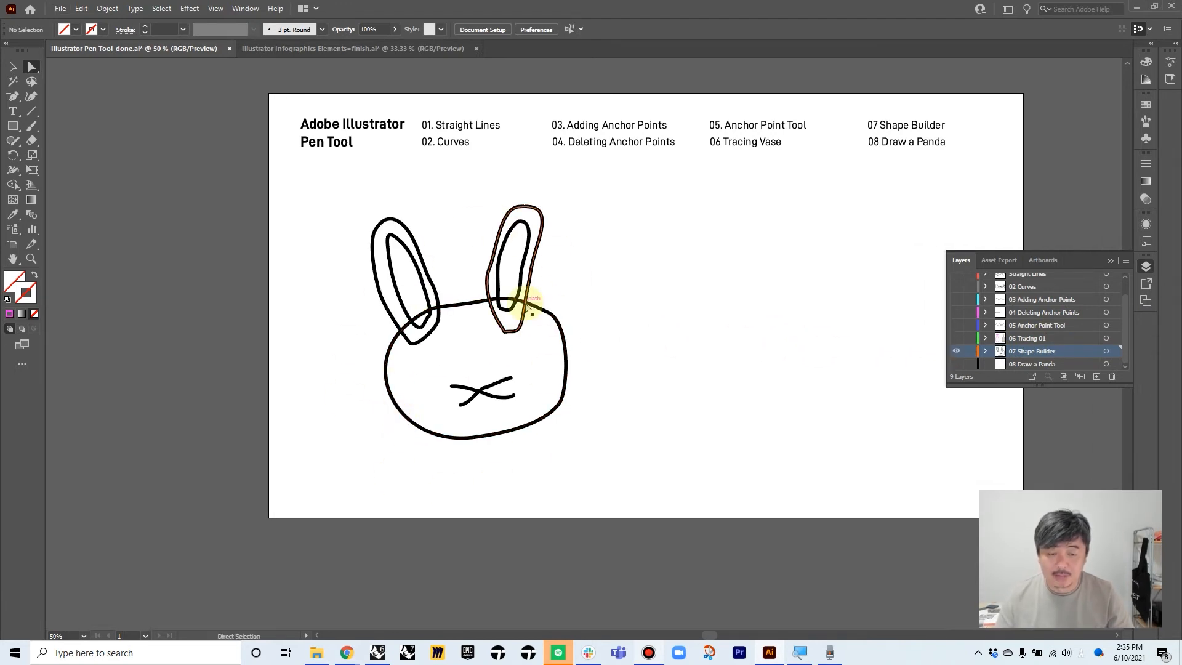
Duplicate the whole rabbit drawing horizontally to the right of the original
left_click(11, 68)
scroll(514, 317, "up", 2)
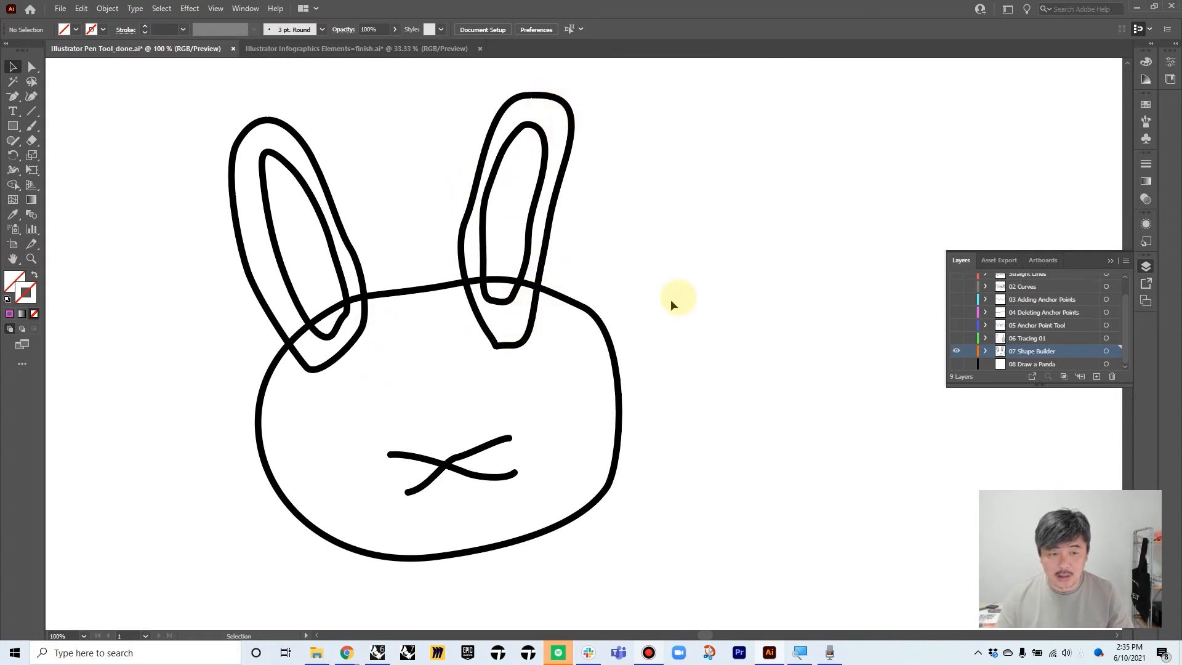
scroll(670, 299, "down", 2)
left_click_drag(600, 213, 362, 430)
left_click_drag(475, 277, 714, 274)
left_click(789, 191)
Merge the parts of both ears overlapping the copied rabbit's head into the head shape with the Shape Builder tool
left_click_drag(834, 168, 591, 447)
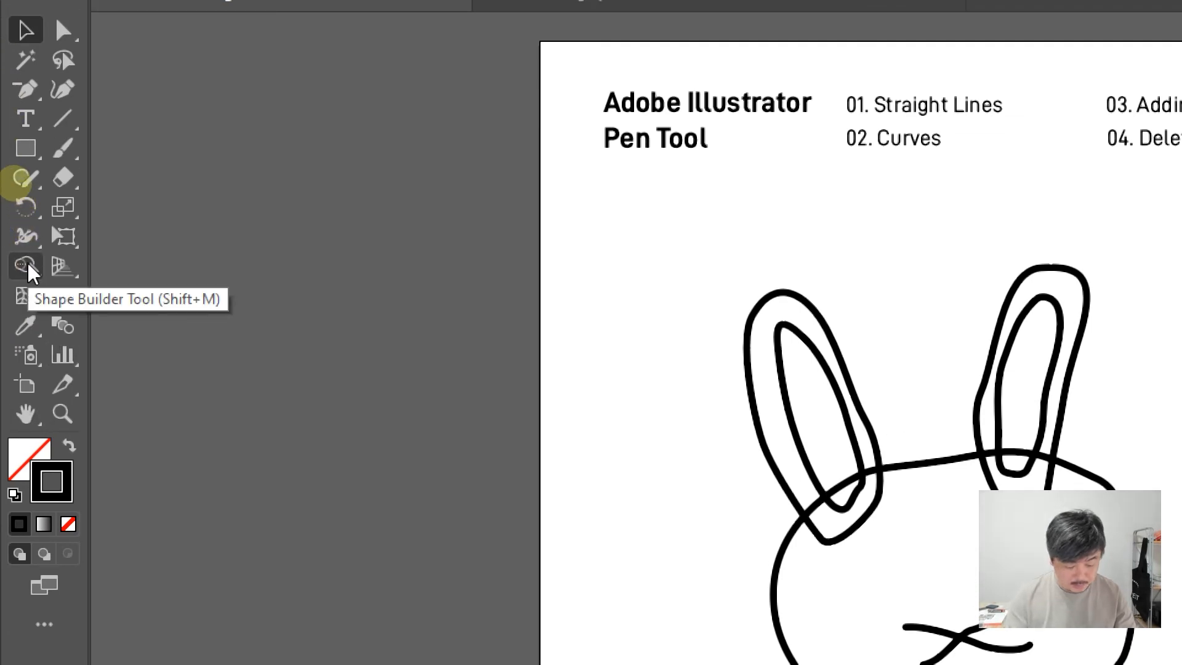
left_click(28, 265)
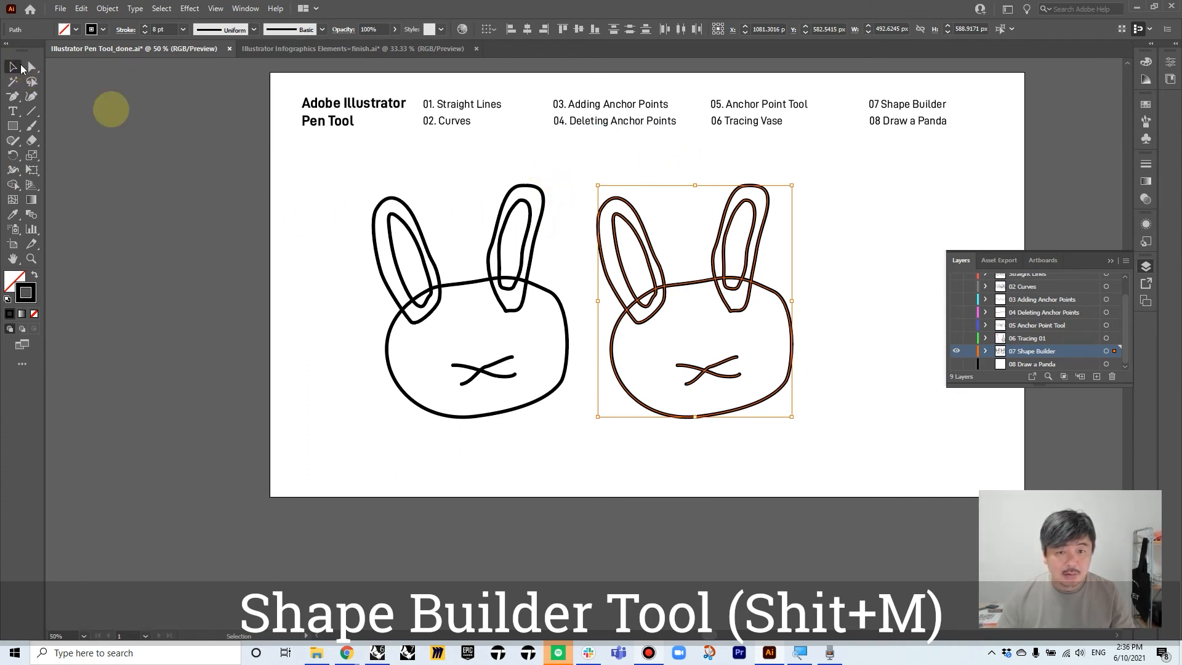
left_click(676, 228)
left_click_drag(832, 195, 606, 403)
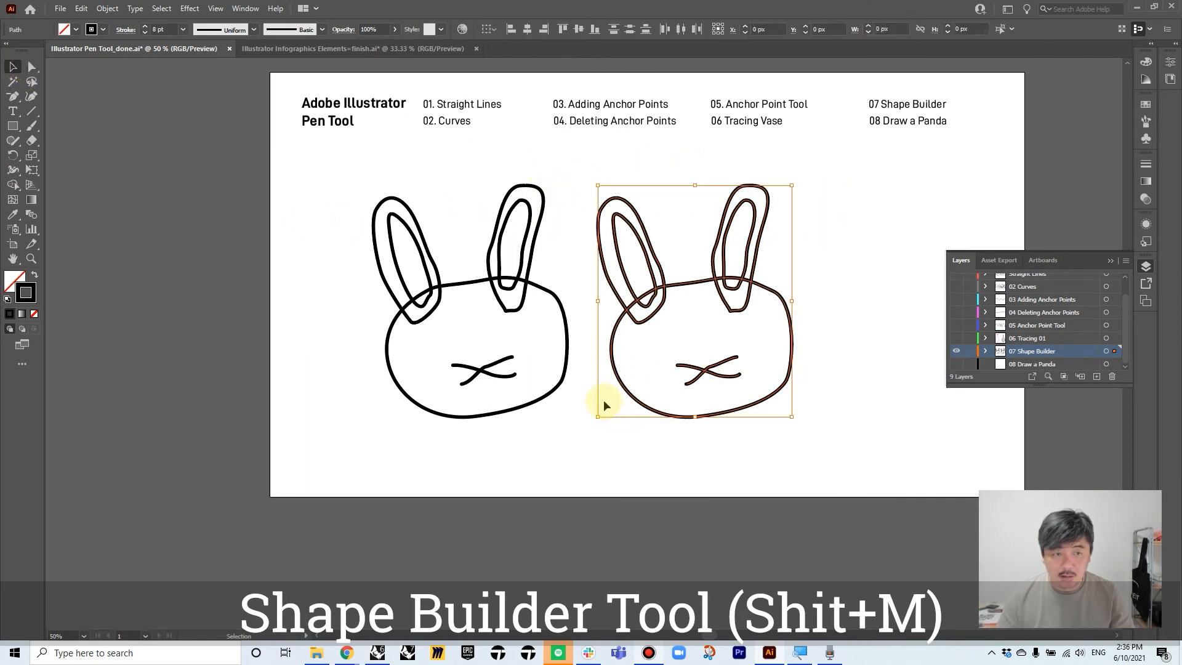
left_click(12, 185)
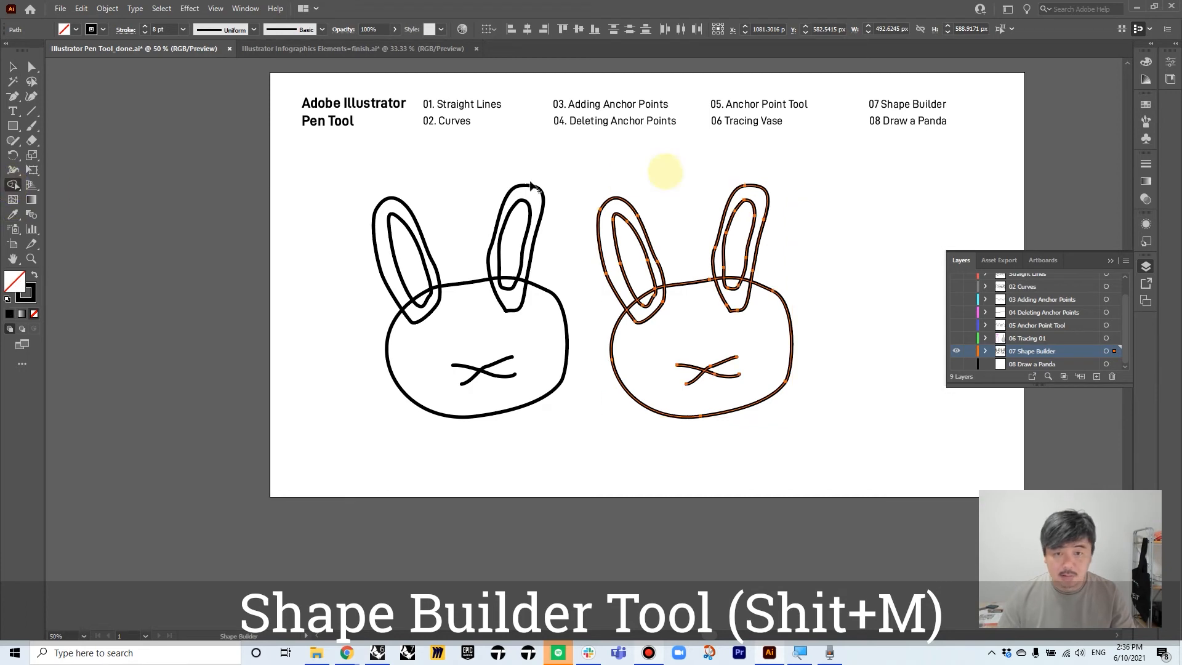
scroll(774, 220, "up", 2)
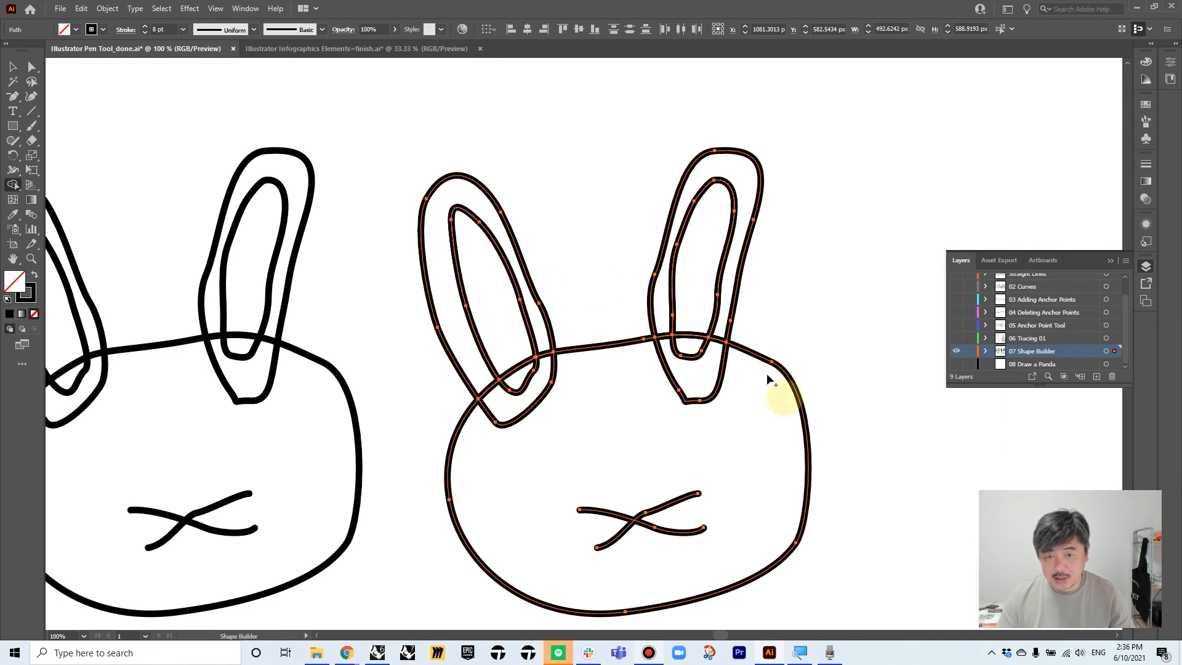
scroll(749, 410, "up", 1)
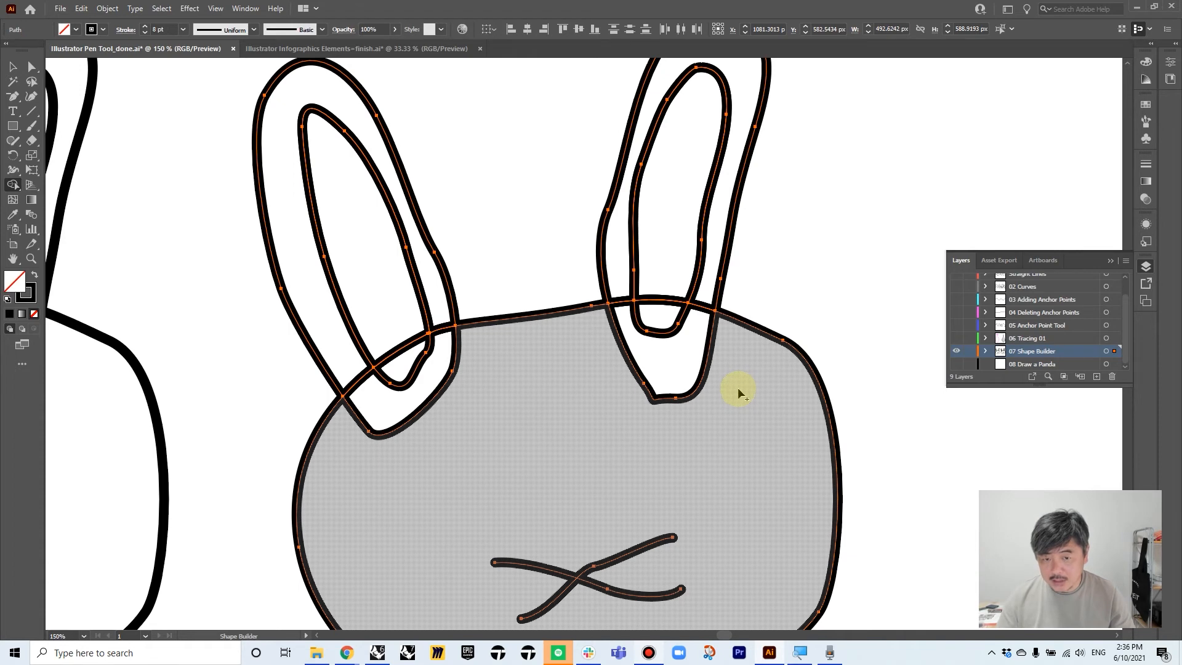
mouse_move(739, 392)
left_mouse_down()
mouse_move(702, 366)
mouse_move(681, 322)
mouse_move(653, 321)
left_mouse_up()
mouse_move(429, 374)
left_mouse_down()
mouse_move(461, 402)
mouse_move(425, 372)
left_mouse_up()
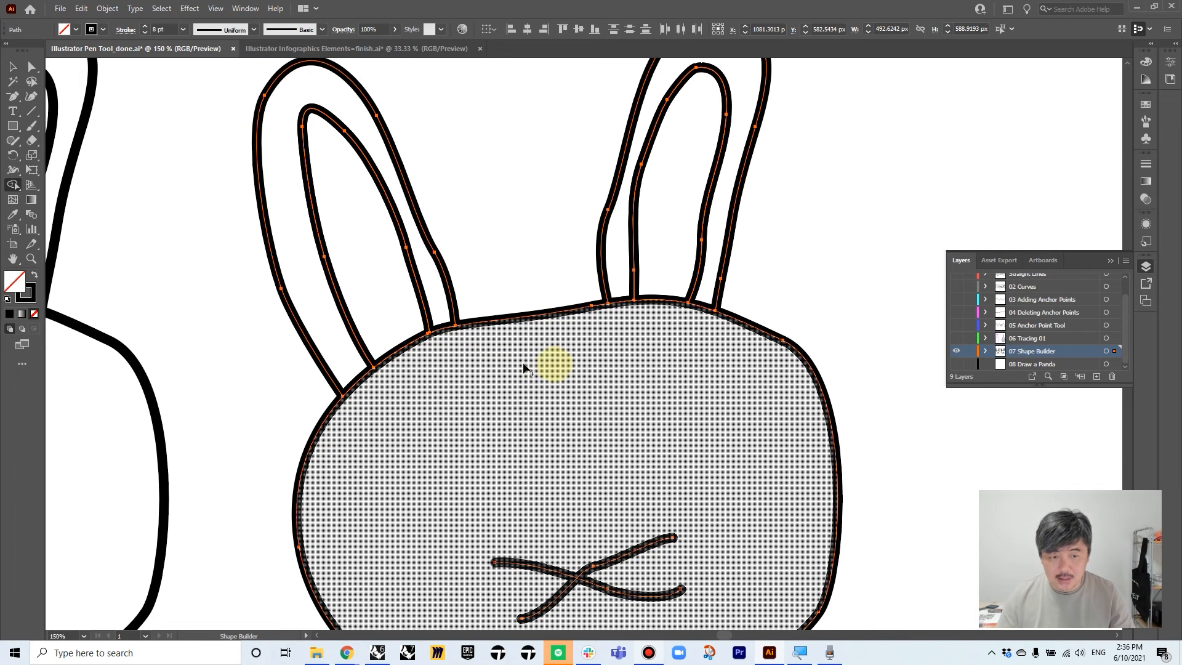
scroll(634, 364, "down", 3)
left_click(14, 69)
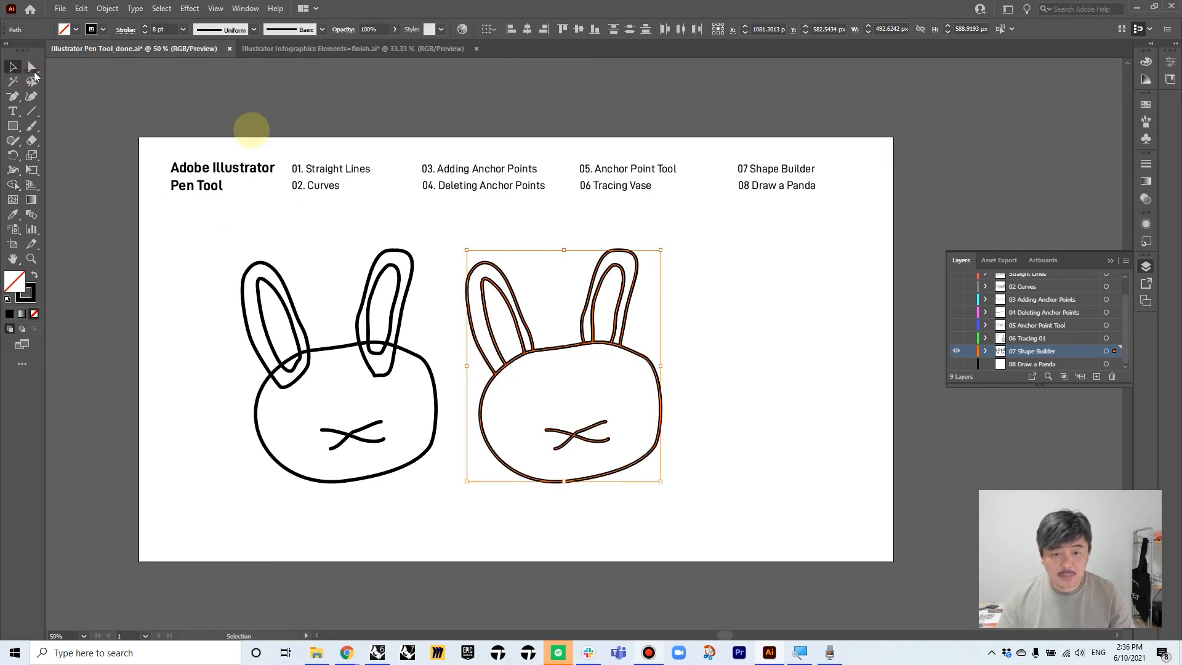
left_click(747, 279)
Fill both outer ears of the copied rabbit with light grey E8E8E8 and no stroke
scroll(534, 305, "up", 1)
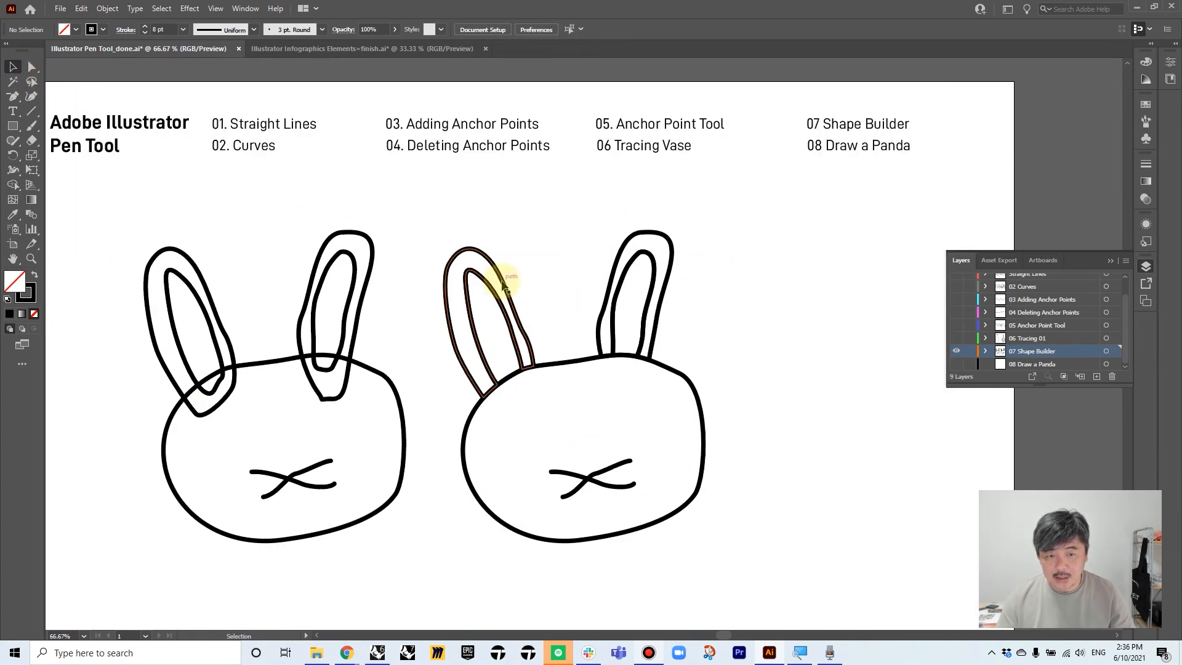
left_click(507, 271)
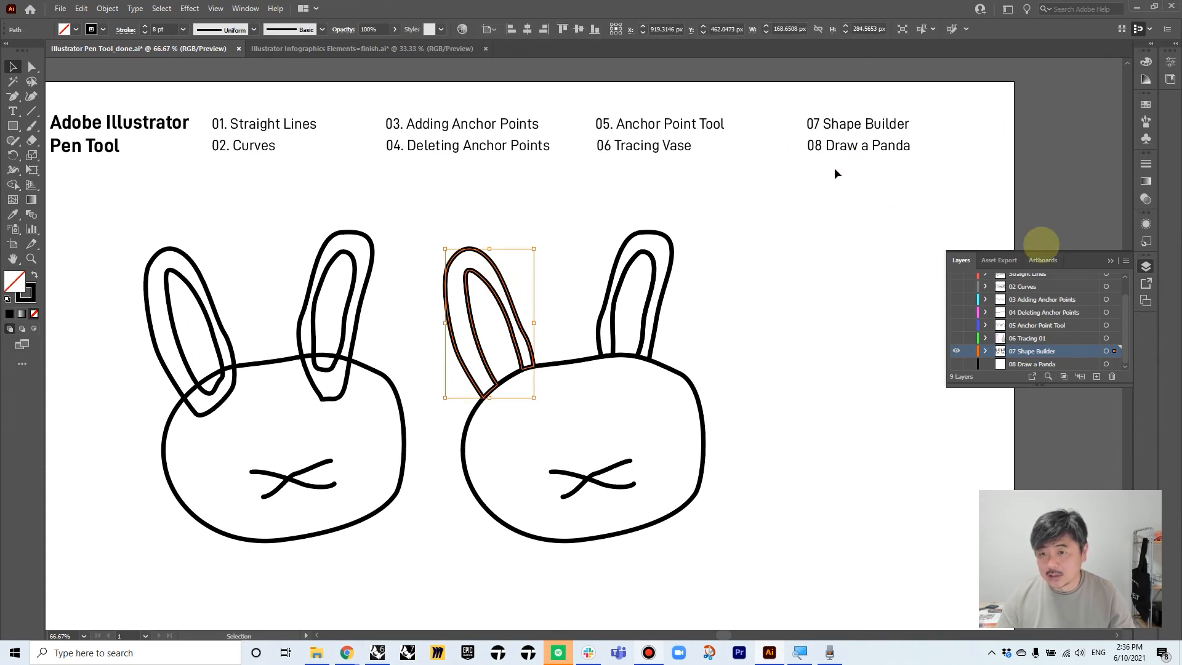
left_click(652, 236, "shift")
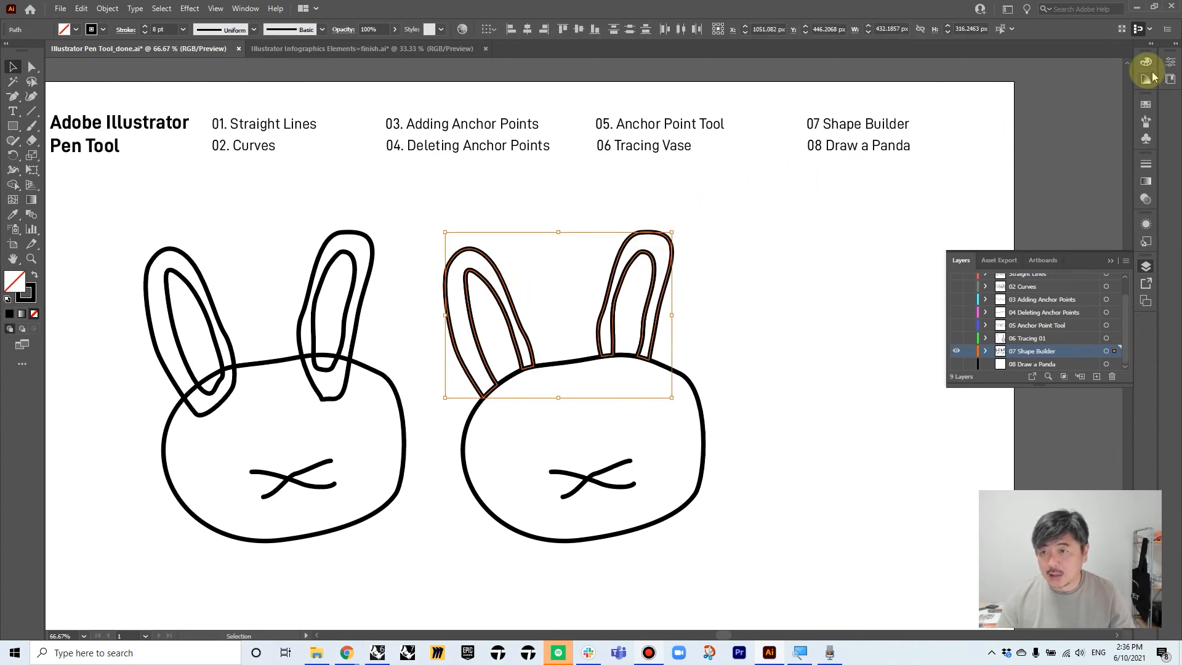
left_click(1147, 63)
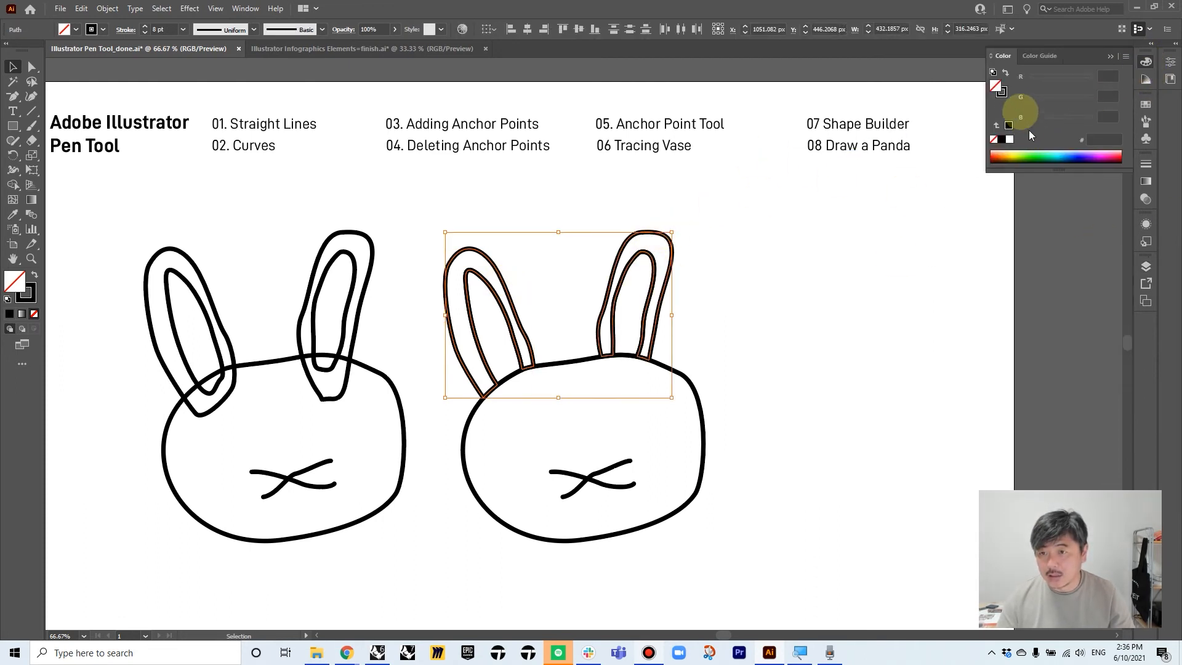
left_click(1006, 74)
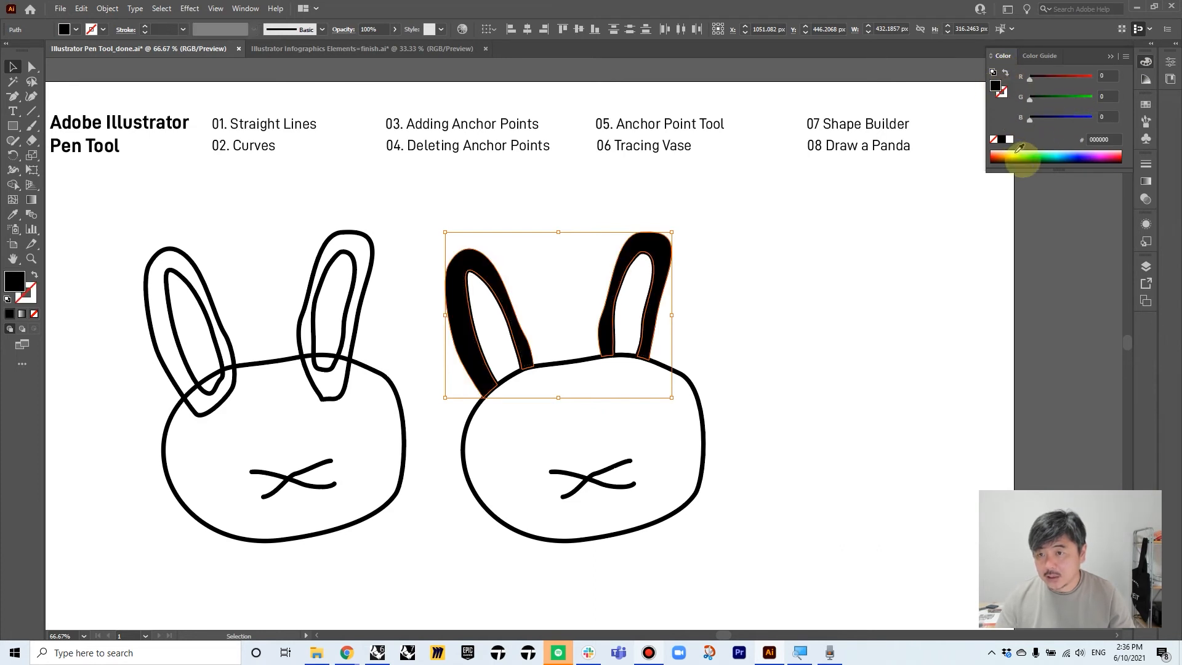
double_click(1001, 89)
left_click_drag(492, 327, 425, 260)
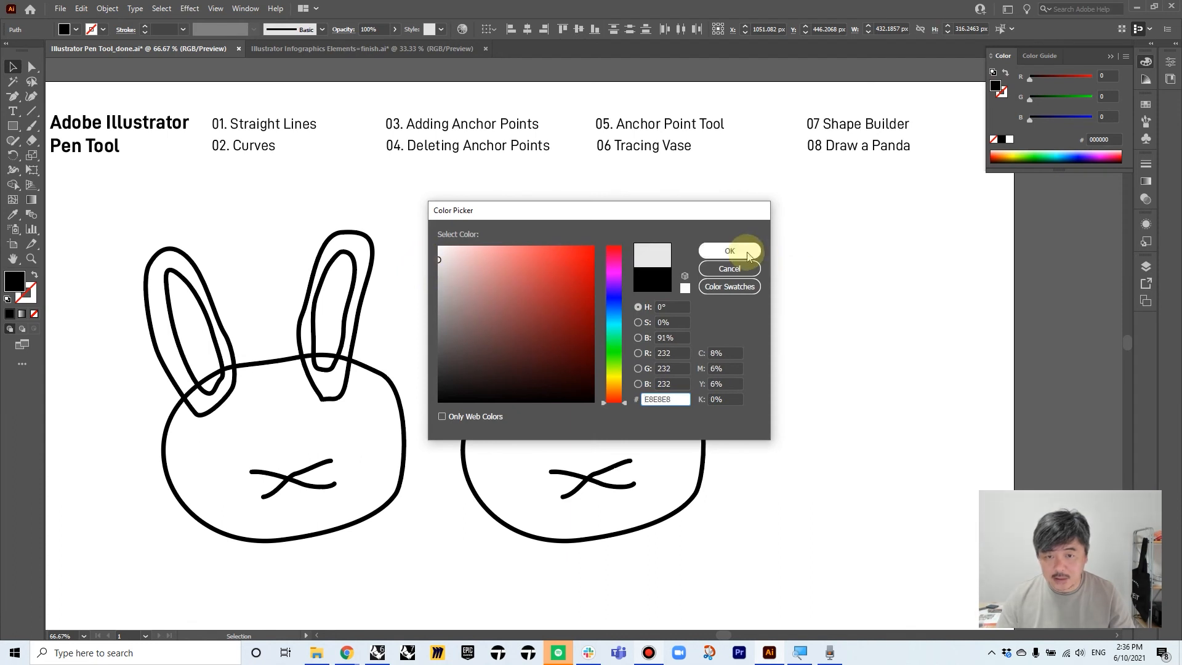
left_click(745, 251)
left_click(799, 313)
Fill both inner ears of the copied rabbit with pinkish purple D36EDB and no stroke
left_click(629, 266)
left_click(479, 277, "shift")
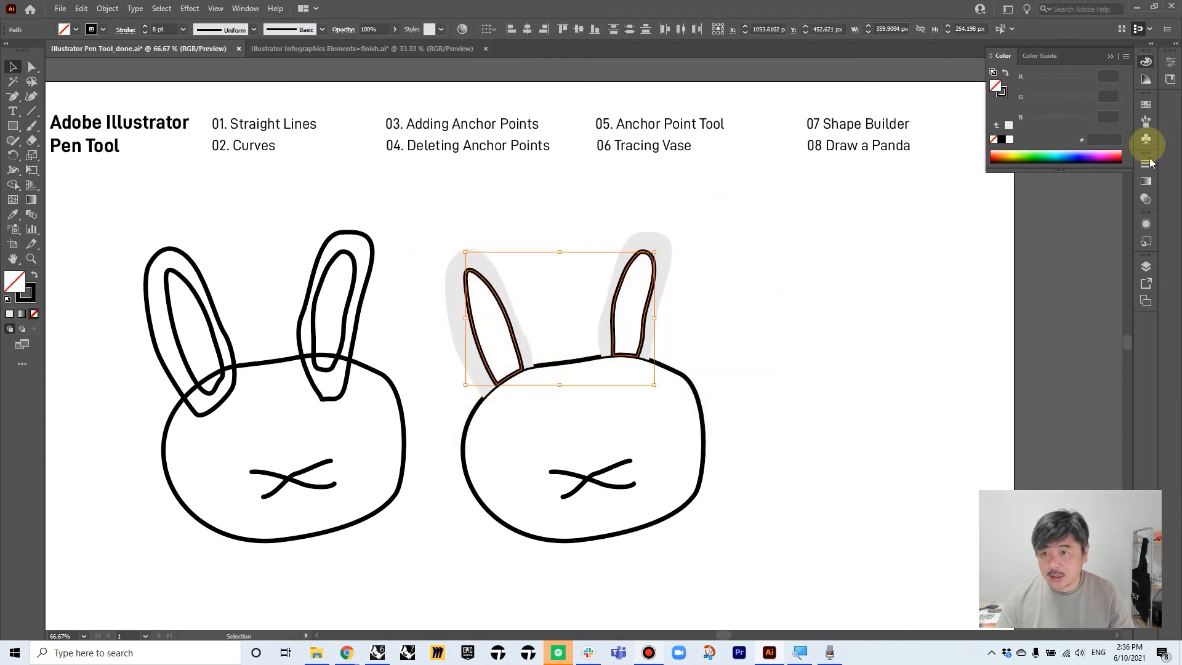
left_click(1006, 73)
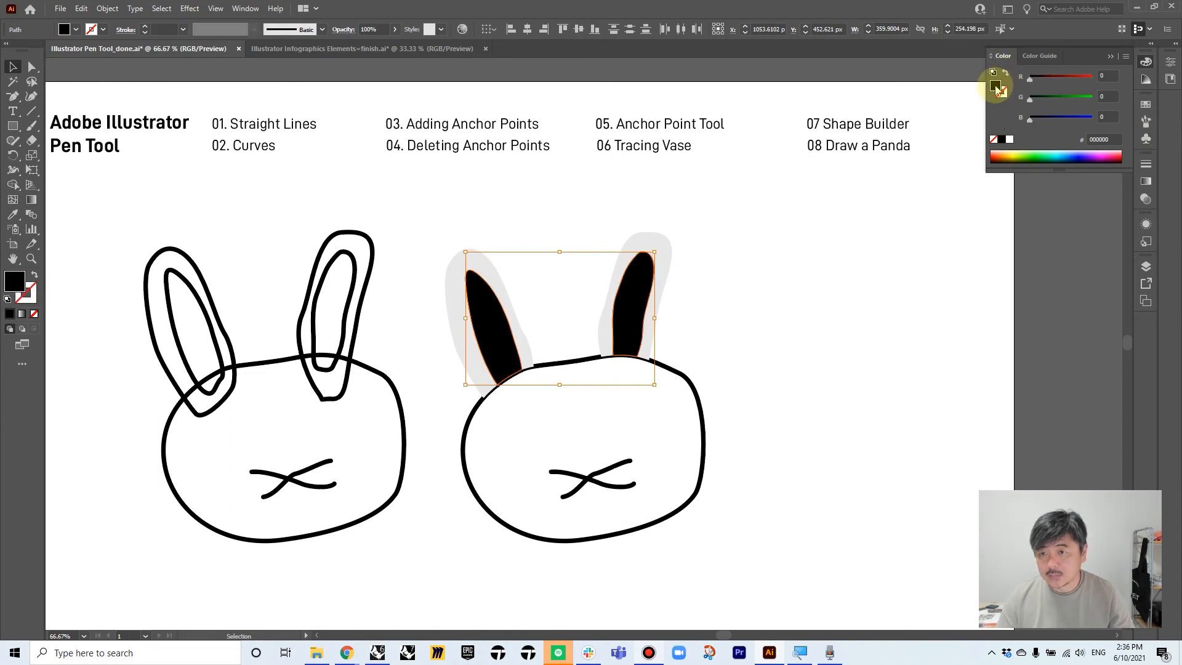
double_click(995, 86)
left_click(621, 275)
left_click_drag(581, 271, 514, 275)
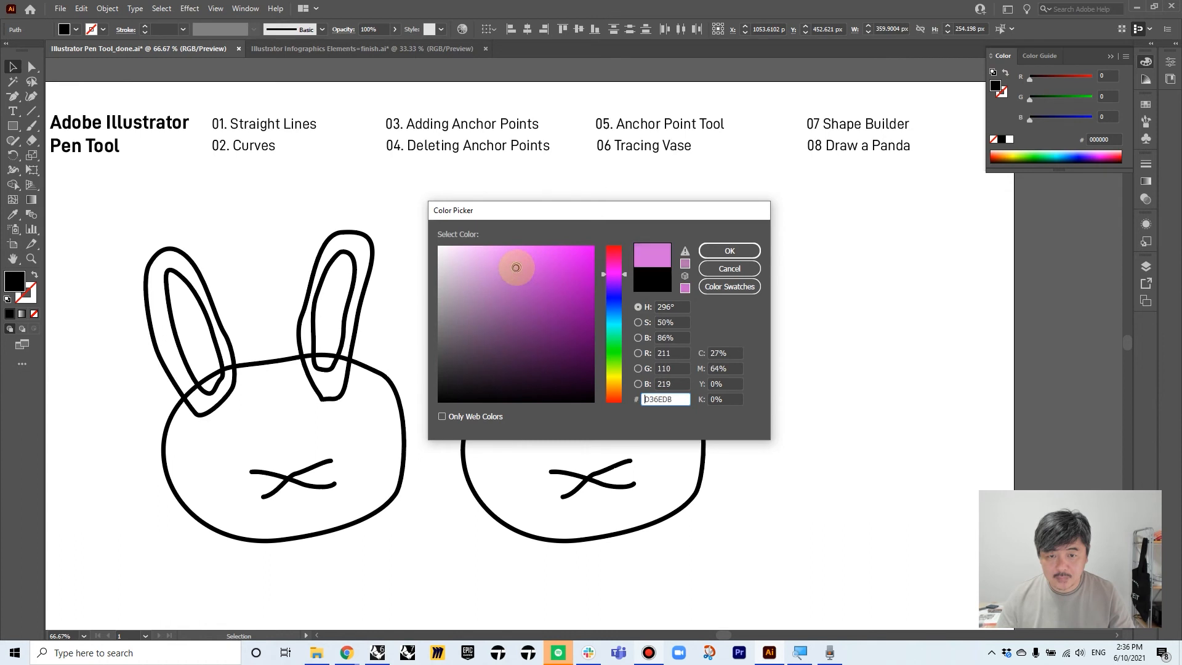
left_click(729, 251)
left_click(731, 335)
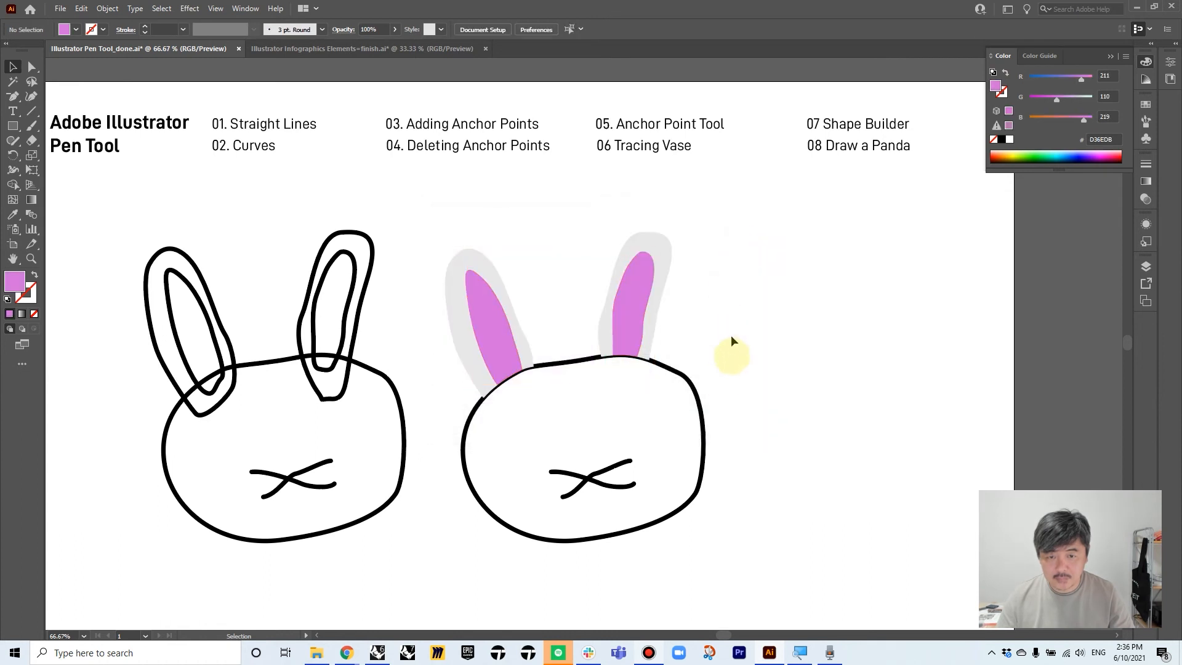
Fill the copied rabbit's head with light grey E5E5E5 and no stroke
left_click(700, 395)
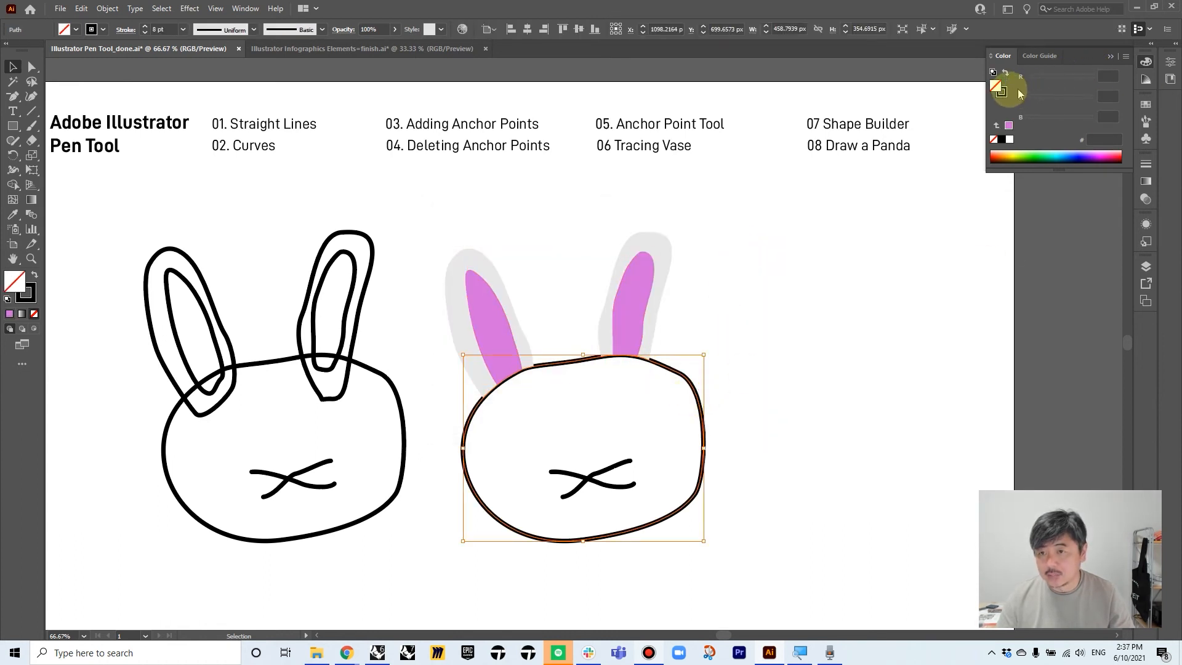
left_click(1006, 73)
double_click(996, 85)
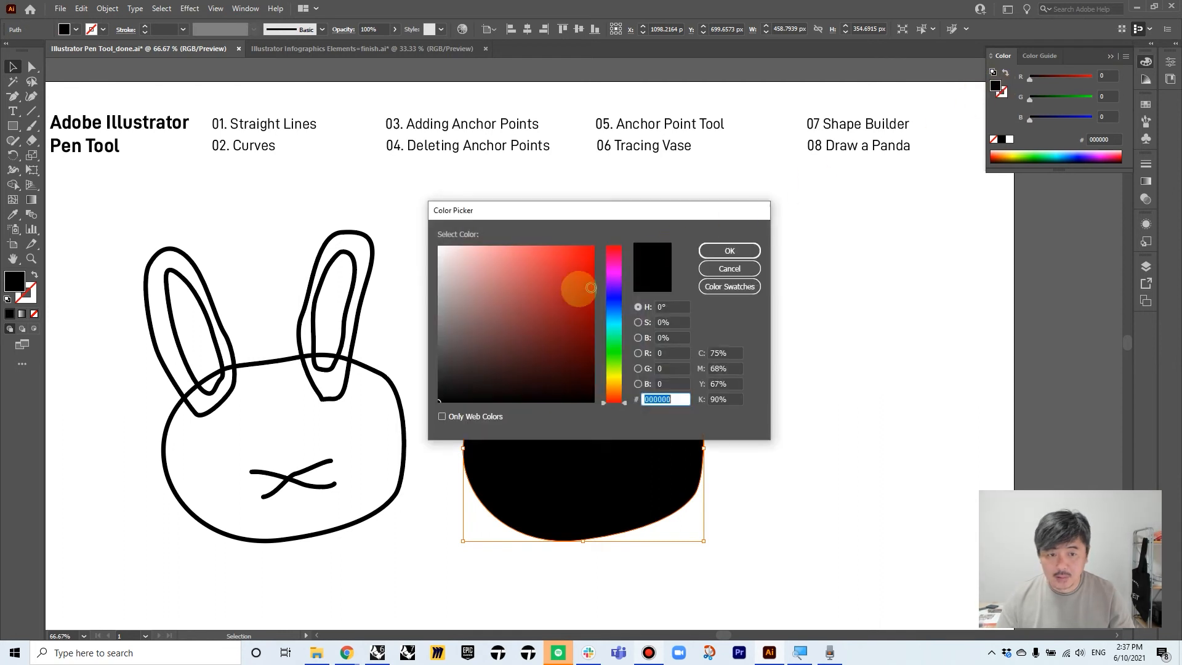
left_click(439, 262)
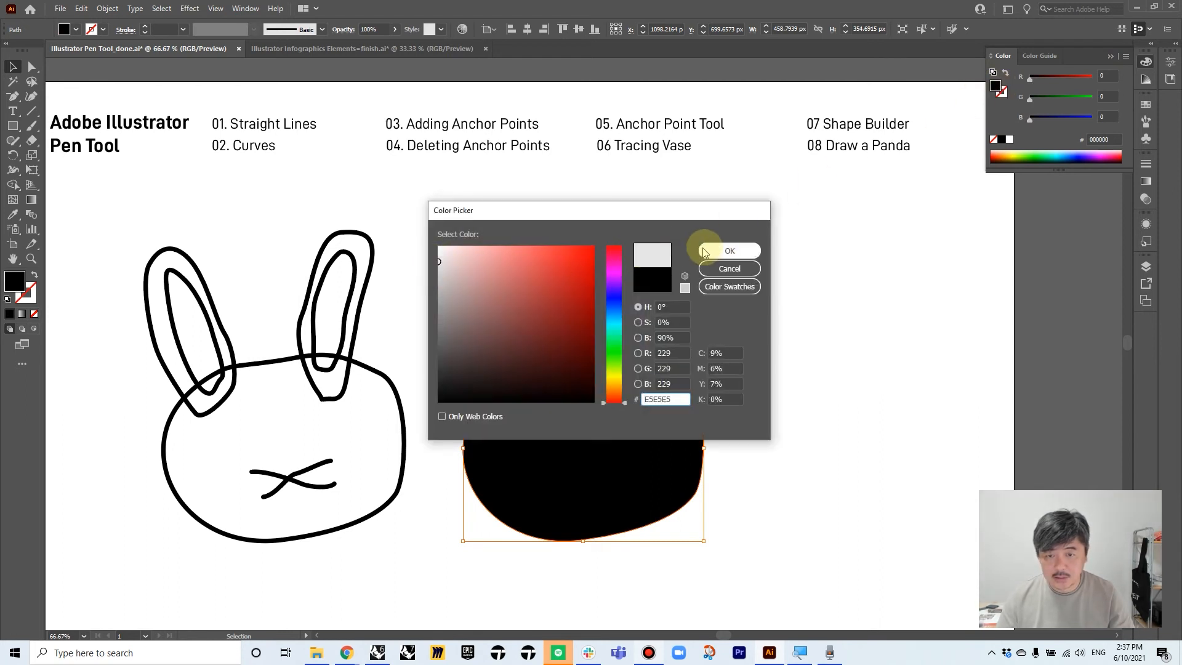
left_click(729, 251)
left_click(813, 380)
scroll(720, 436, "up", 1)
left_click_drag(786, 430, 888, 360)
scroll(886, 358, "down", 1)
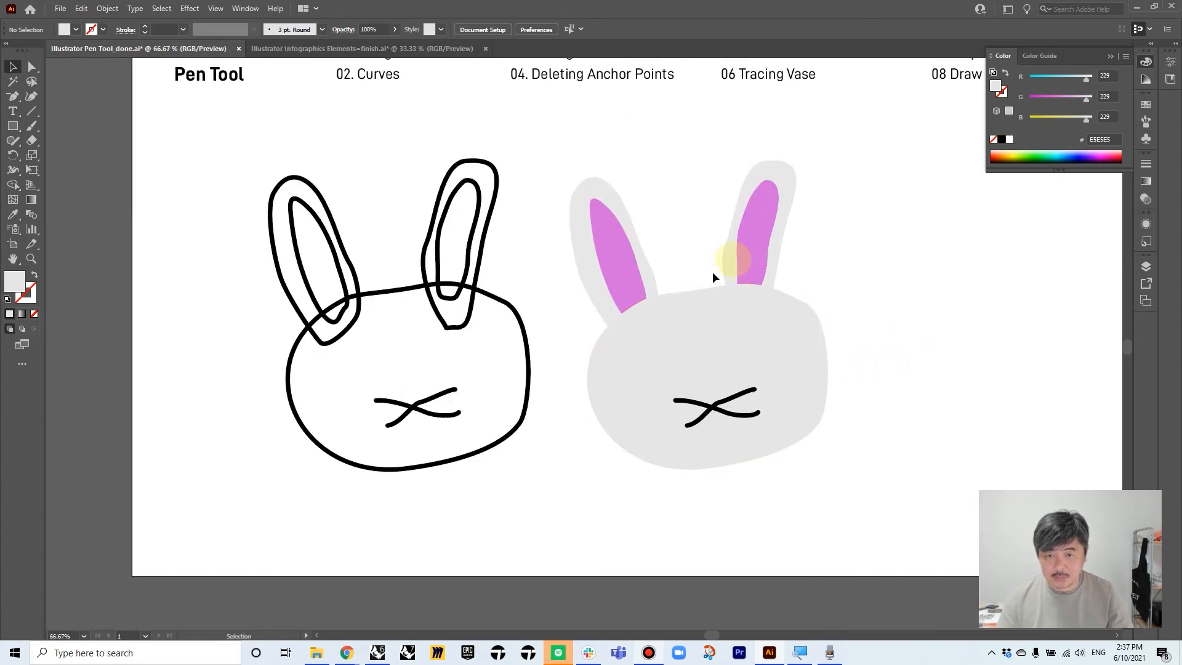
scroll(866, 301, "down", 1)
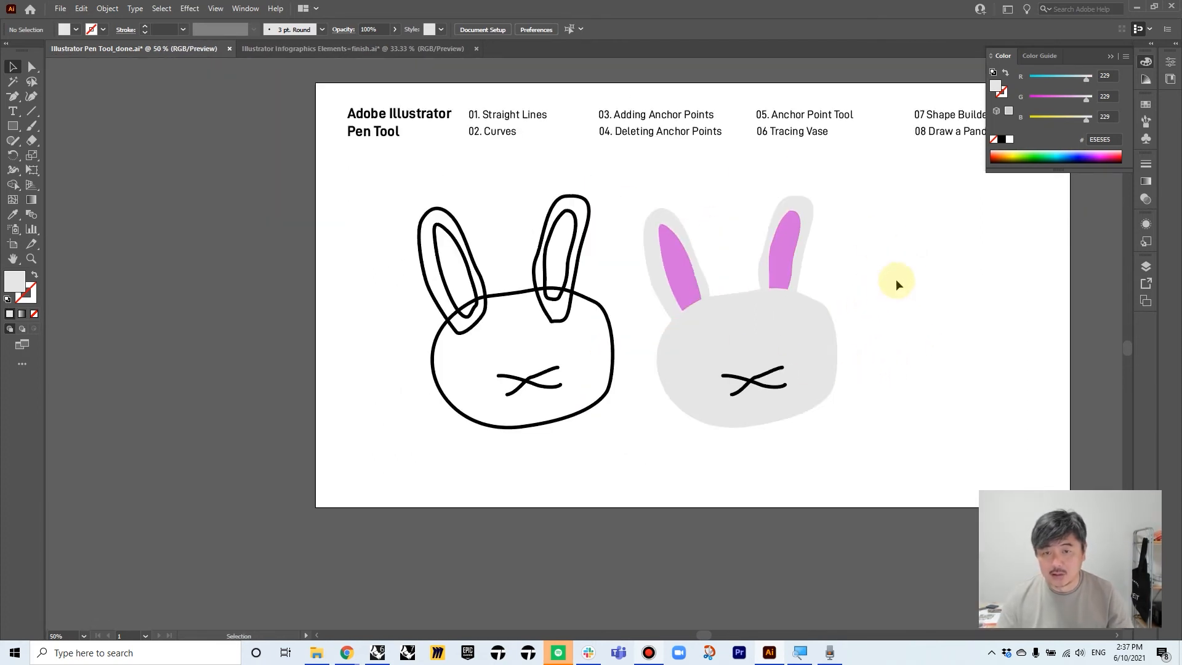
left_click_drag(897, 277, 725, 335)
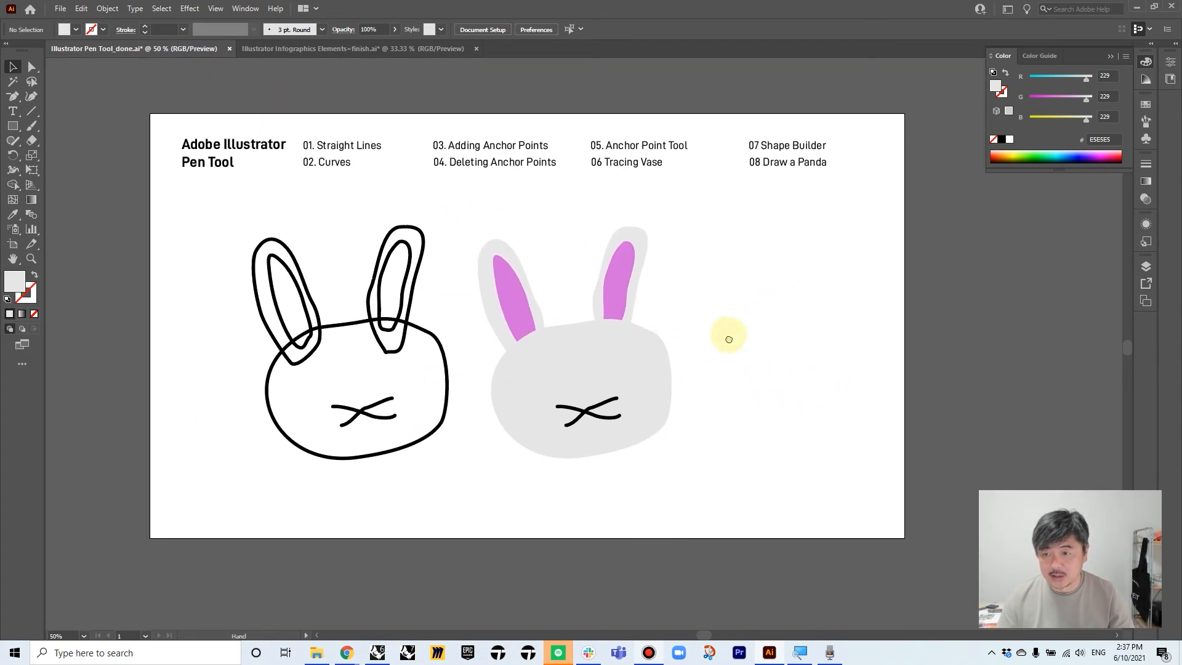
Hide the 07 Shape Builder layer and make the 08 Draw a Panda layer active
left_click(1146, 266)
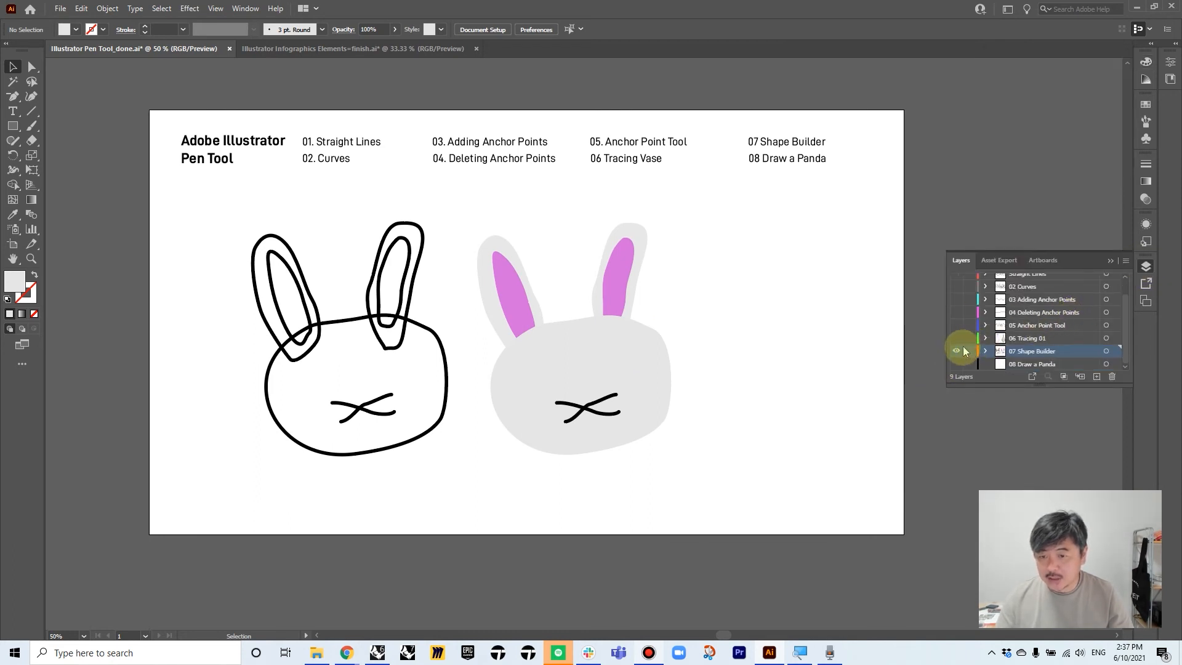
left_click(956, 353)
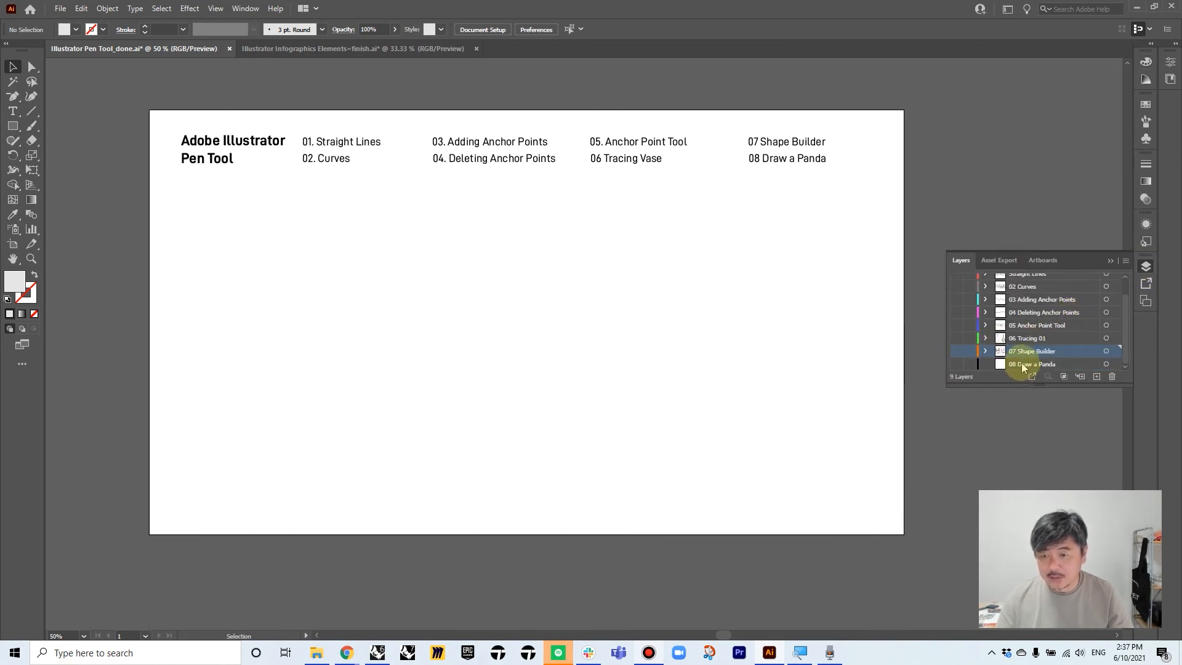
left_click(1023, 366)
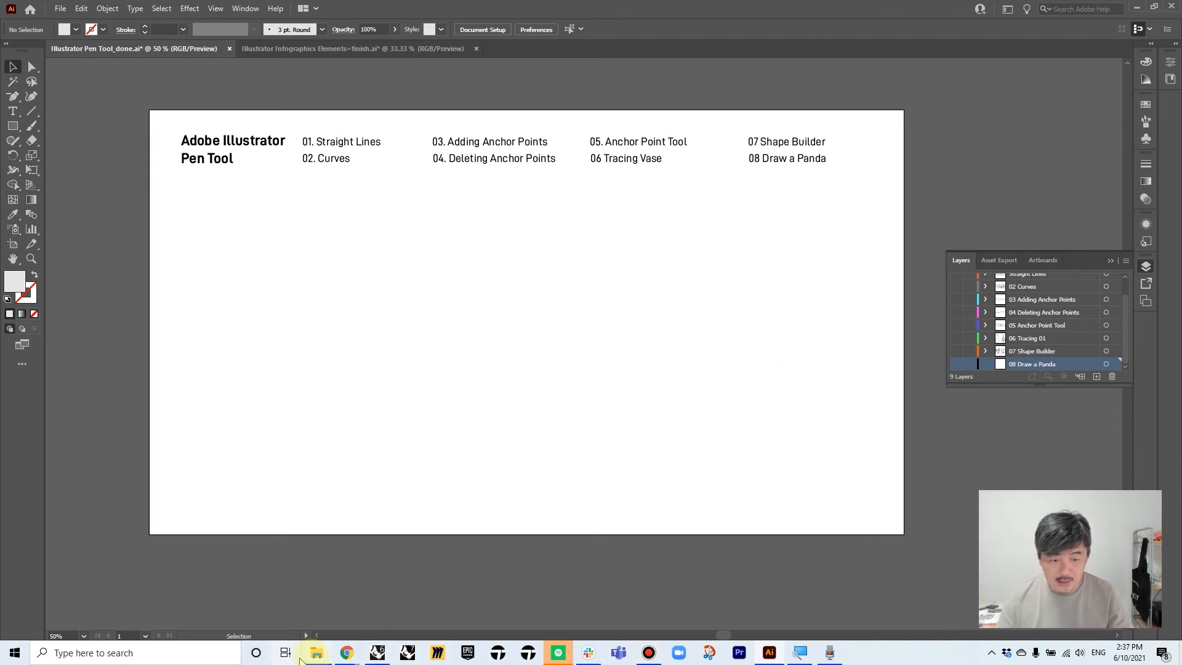
Switch to a new Chrome window and search the web for "panda picture"
right_click(346, 655)
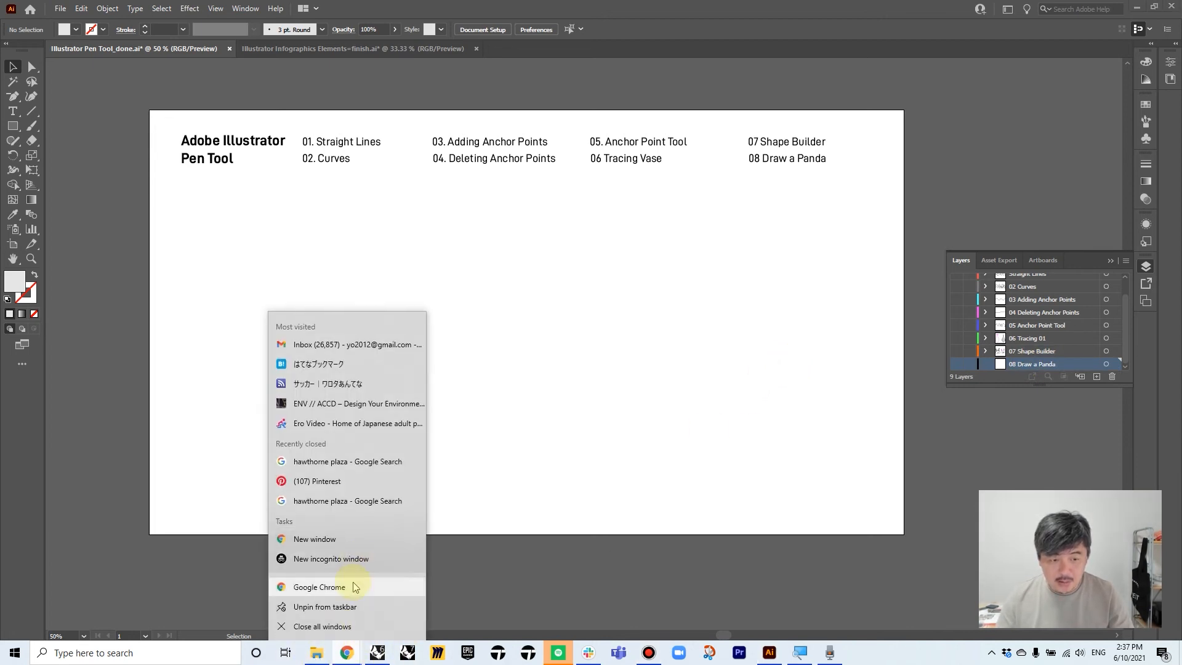
left_click(369, 586)
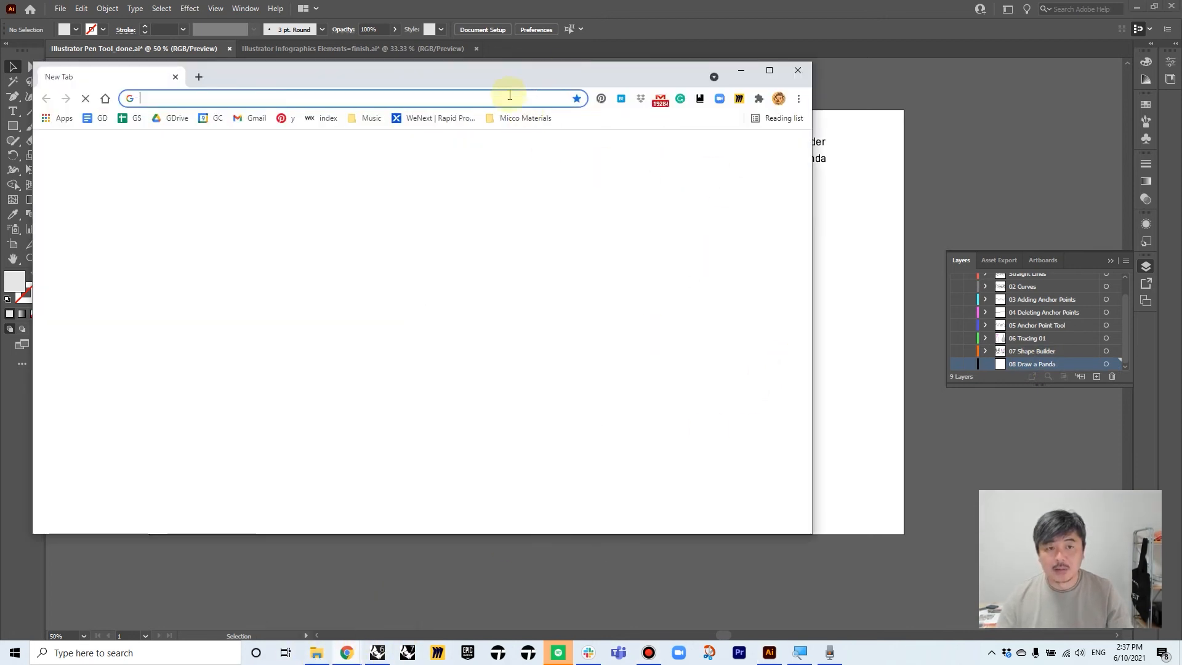
type("pan")
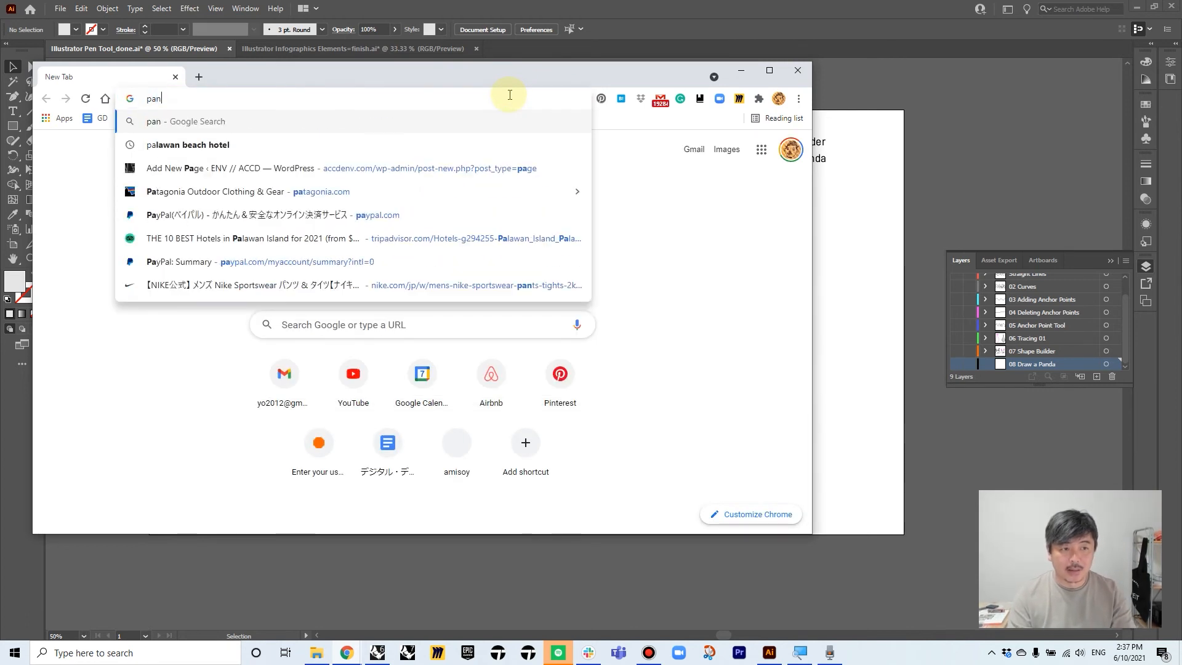
type("da pictu")
key("Return")
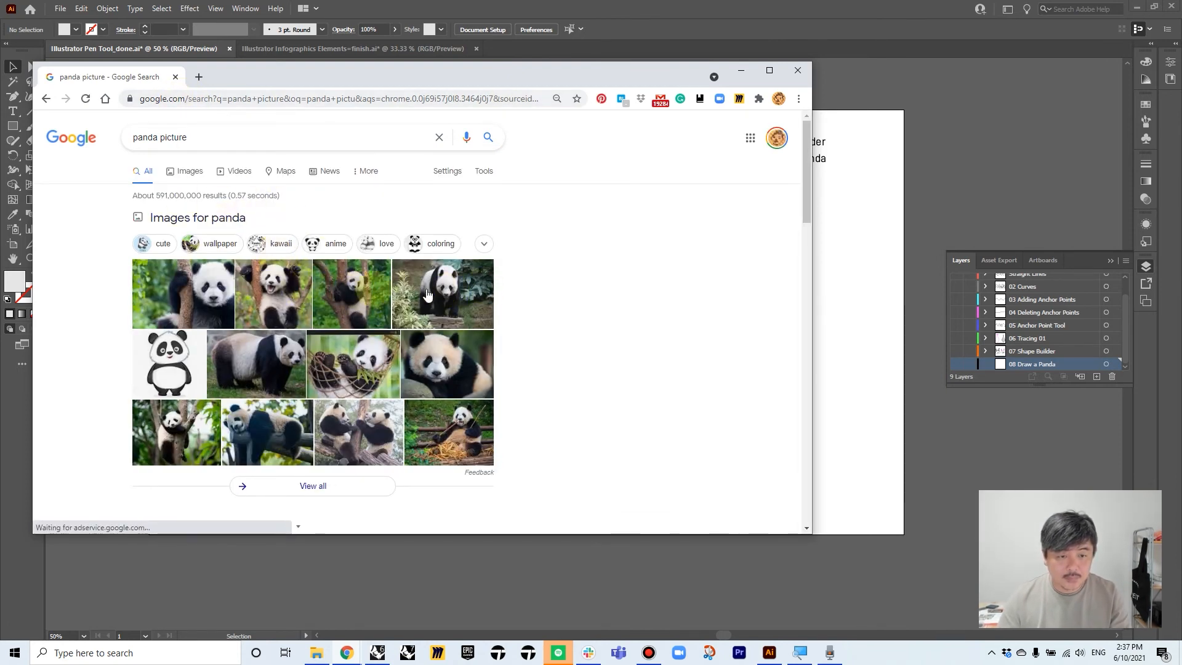
Open the Wikipedia giant panda photo from the image results and copy the image
left_click(447, 291)
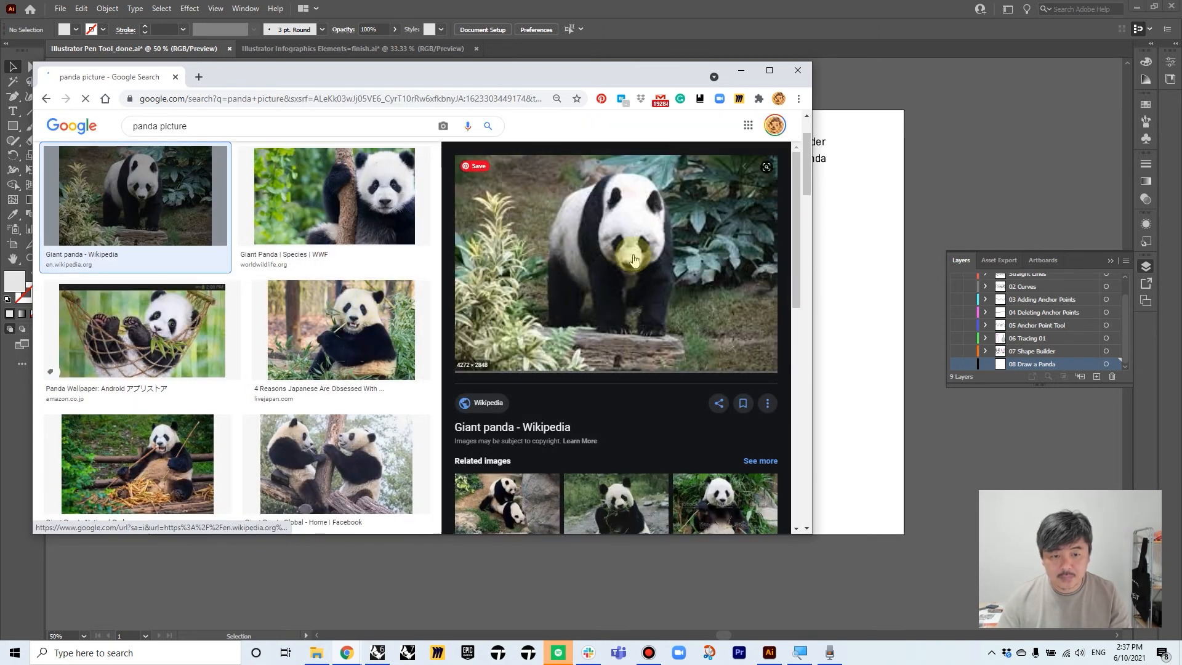
right_click(635, 253)
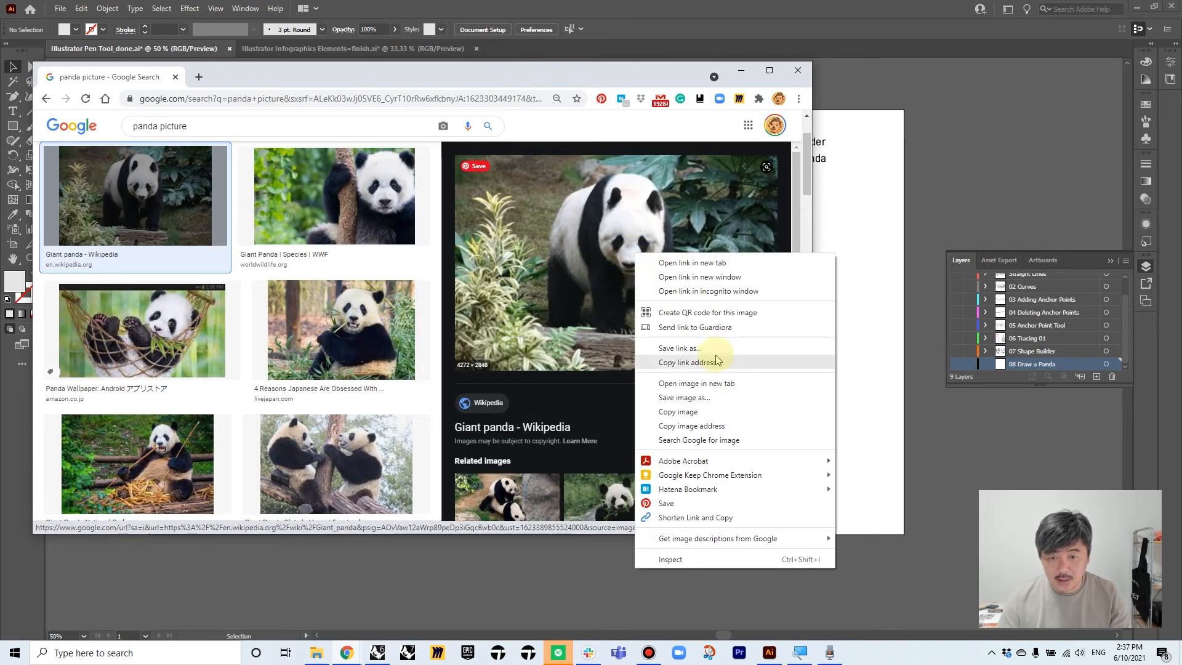
left_click(725, 412)
Switch back to Illustrator and paste the panda photo into 08 Draw a Panda, agreeing to unlock and show the layer
left_click(837, 332)
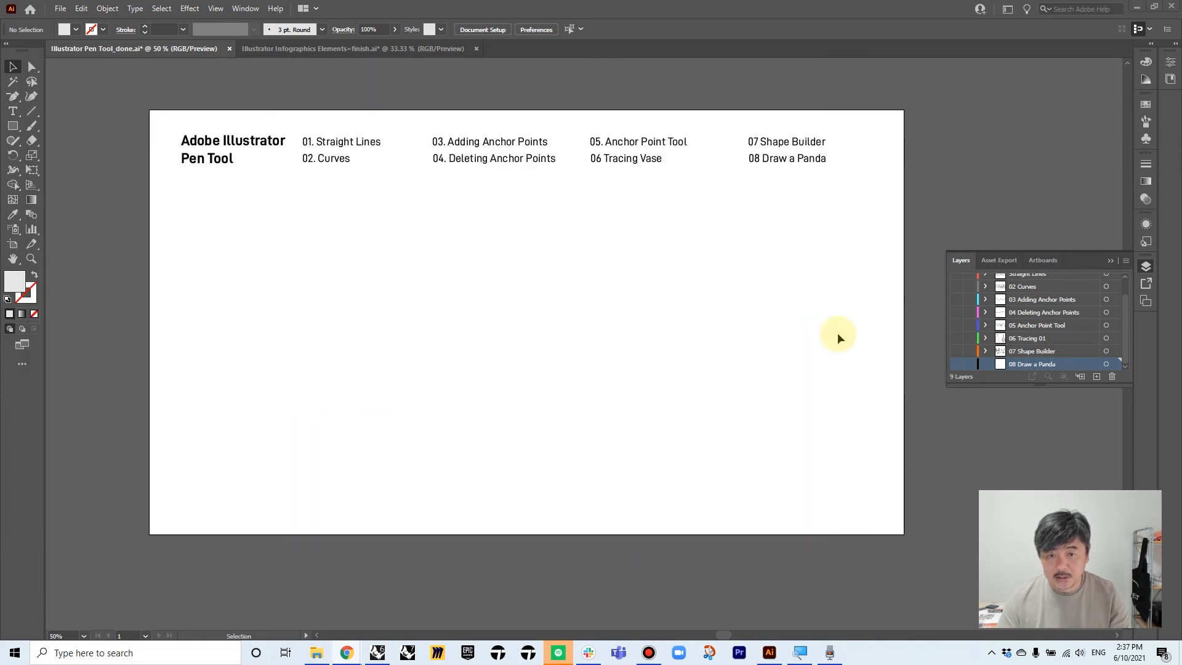
key("ctrl+v")
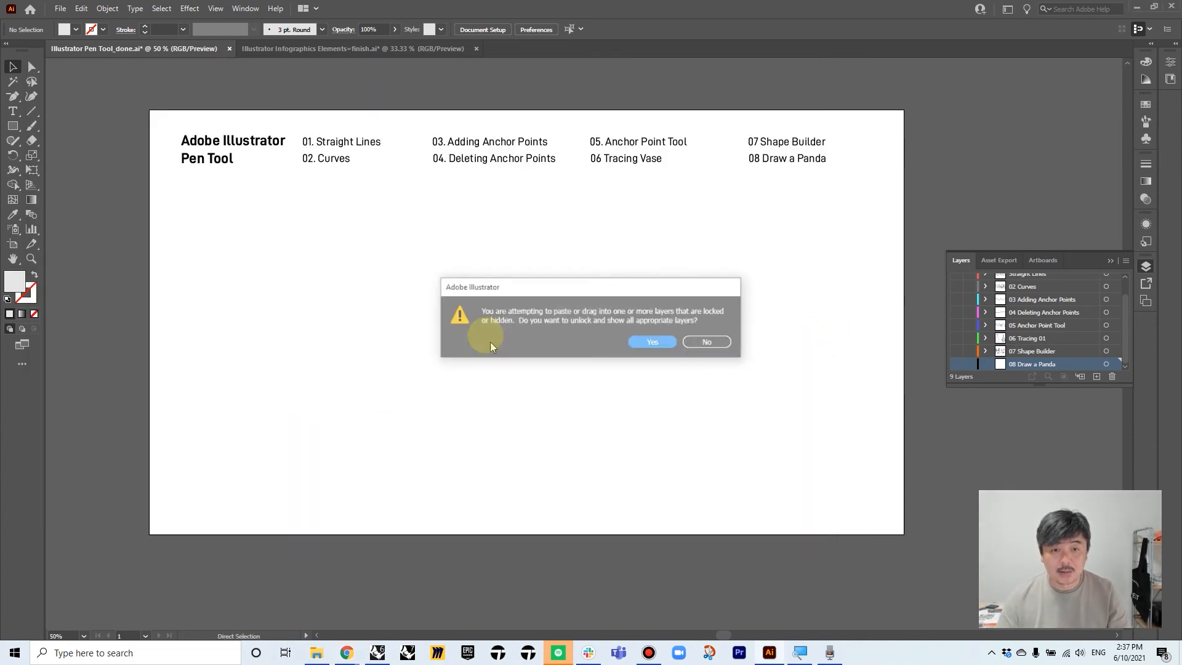
left_click(644, 343)
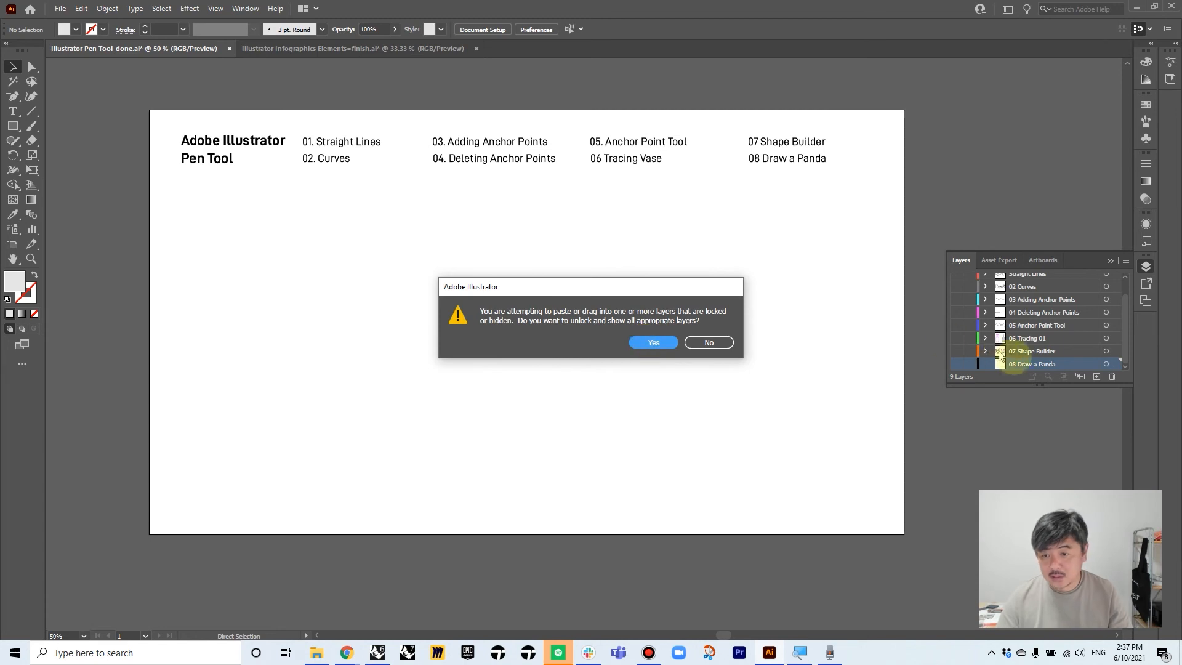
left_click(652, 342)
Scale the panda photo down to about 1294 by 863 px and position it on the artboard below the headings
scroll(560, 311, "down", 3)
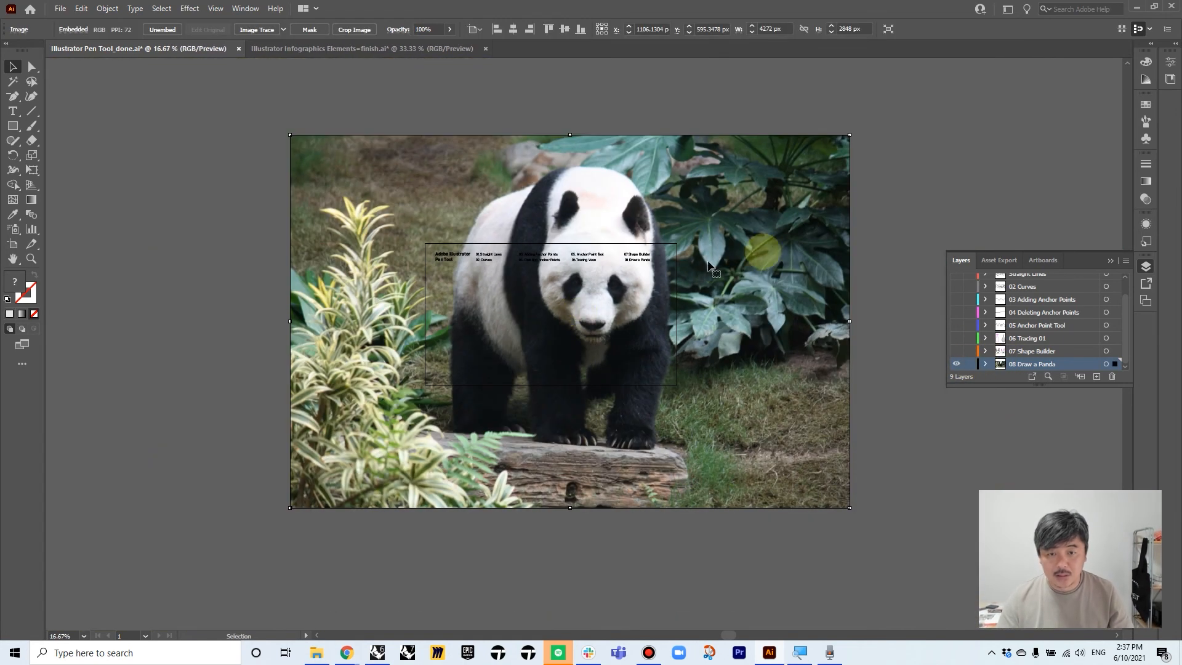
left_click_drag(851, 138, 677, 271)
left_click_drag(584, 313, 561, 313)
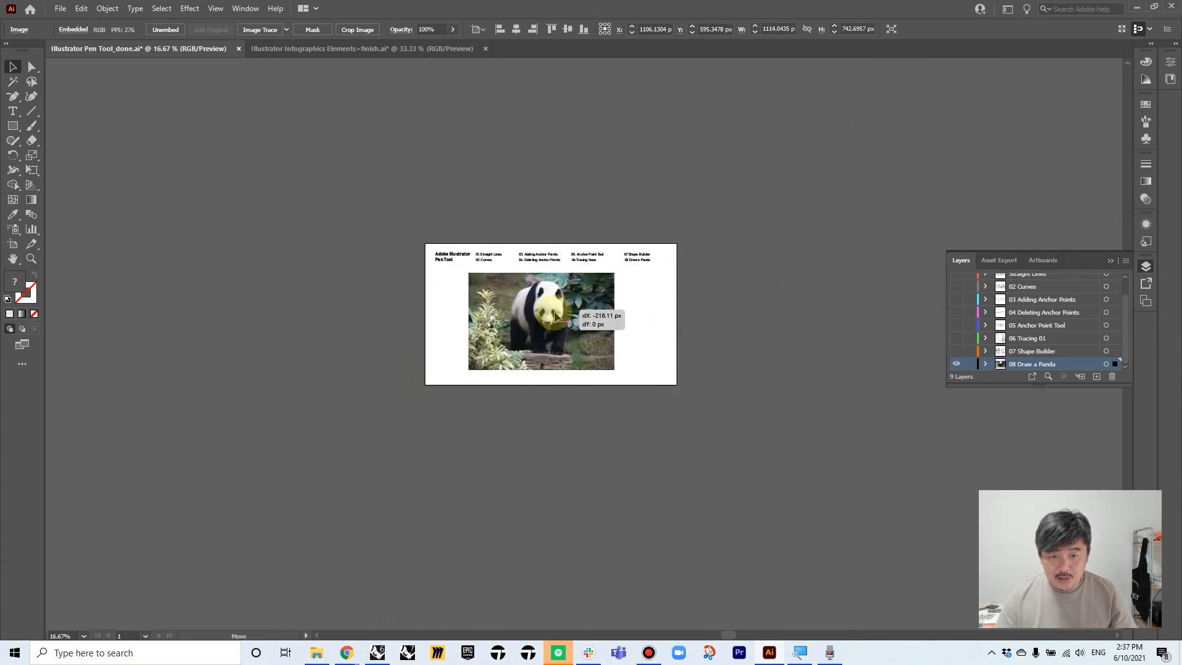
scroll(583, 284, "up", 3)
left_click_drag(677, 251, 716, 229)
left_click_drag(642, 290, 650, 293)
left_click_drag(793, 316, 820, 242)
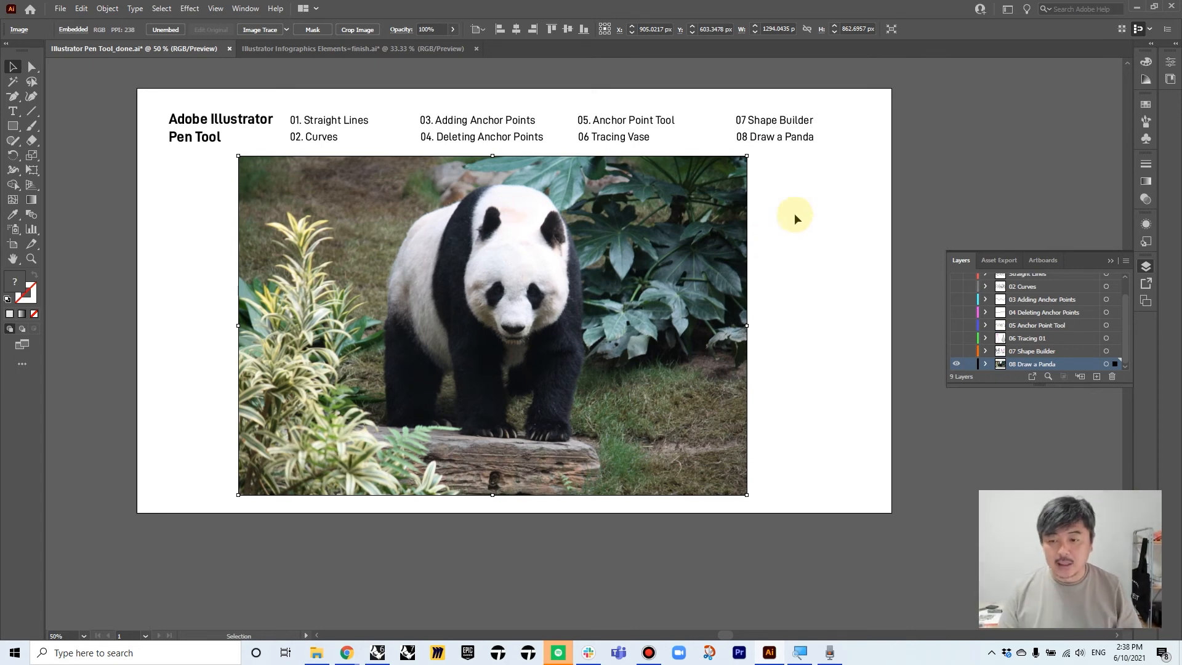
Lock the panda photo's layer and add a new layer above it for tracing
left_click(968, 365)
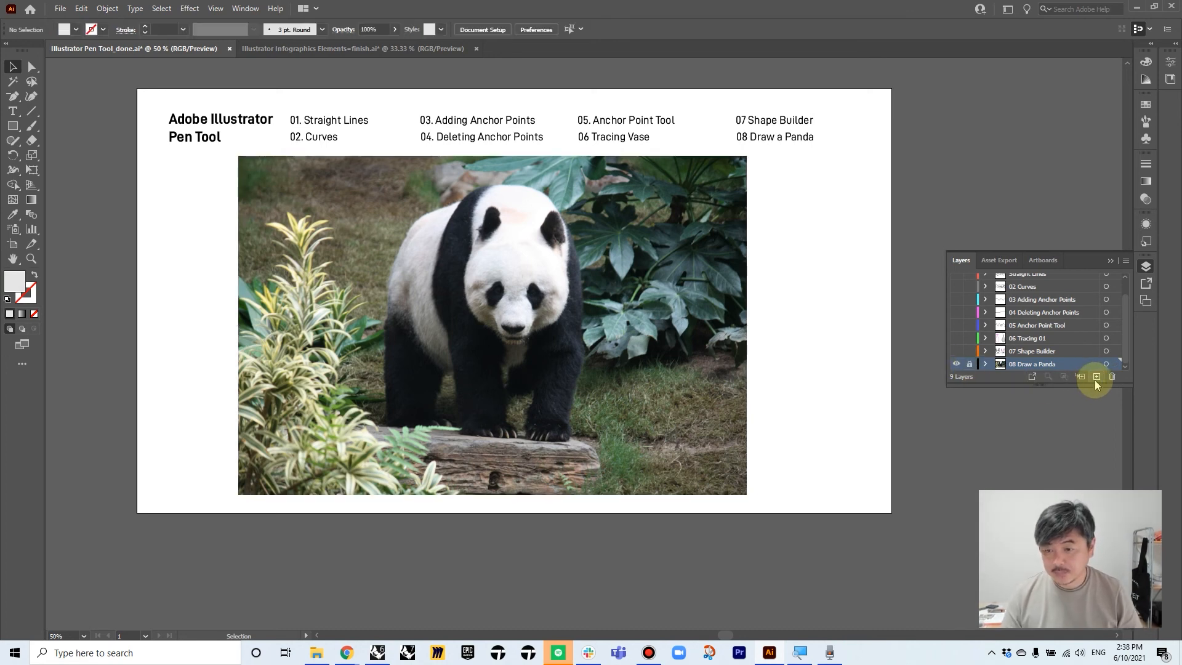
left_click(1096, 376)
Start a Pen tool path at the top of the panda's head, with no fill and a magenta E500E5 stroke
scroll(471, 276, "up", 3)
left_click(12, 96)
left_click(43, 97)
scroll(469, 271, "down", 1)
scroll(505, 203, "up", 1)
left_click_drag(545, 120, 564, 118)
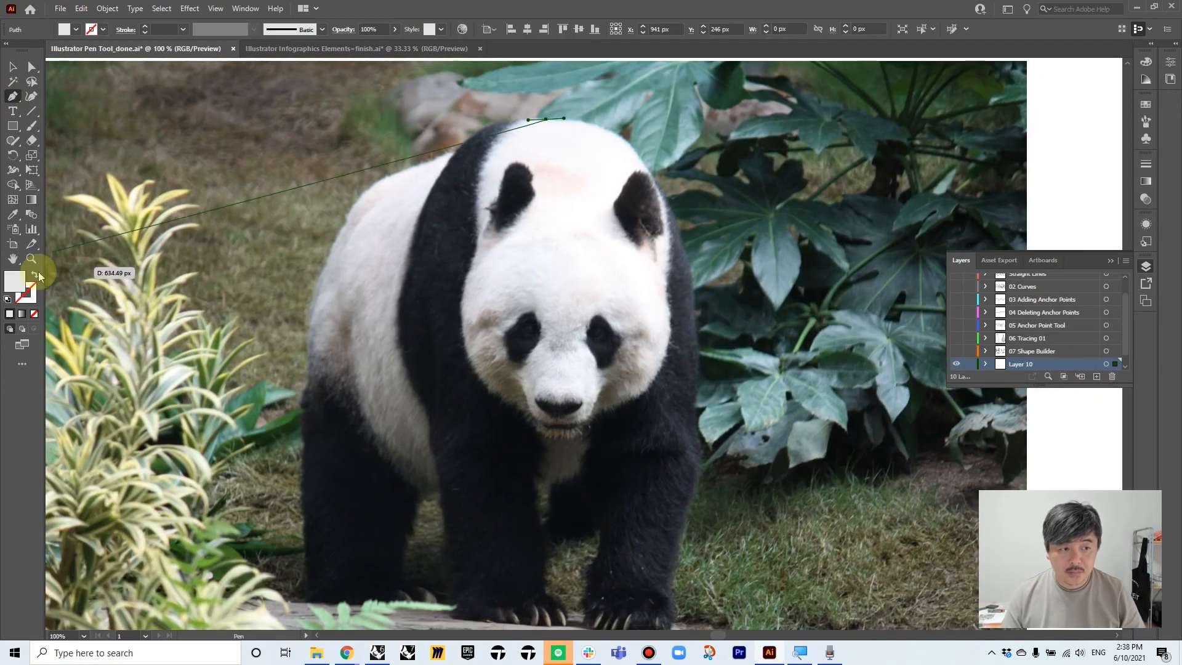
left_click(34, 275)
left_click(1145, 62)
left_click(1001, 91)
left_click_drag(1086, 98, 1029, 98)
Trace the panda's head outline around the cheeks and chin and close the path at the top of the head
scroll(610, 137, "up", 2)
left_click_drag(608, 129, 628, 142)
left_click_drag(676, 189, 685, 204)
left_click_drag(719, 291, 727, 311)
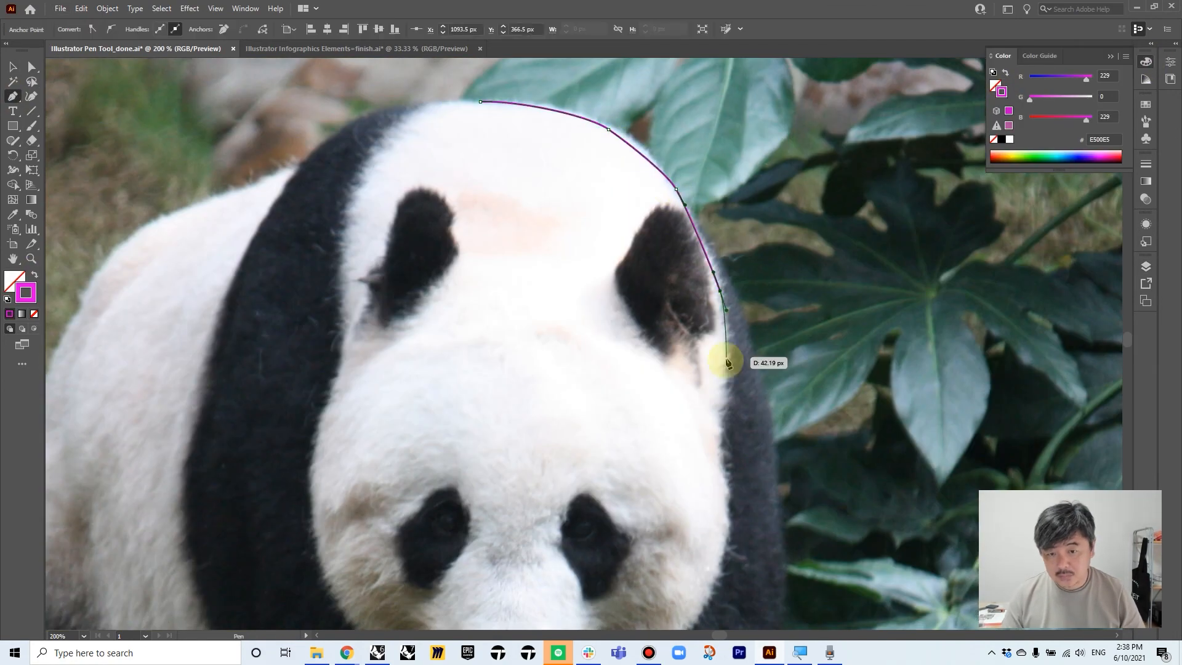
left_click_drag(727, 364, 731, 443)
left_click_drag(730, 443, 774, 258)
left_click_drag(732, 443, 597, 545)
left_click_drag(582, 553, 500, 534)
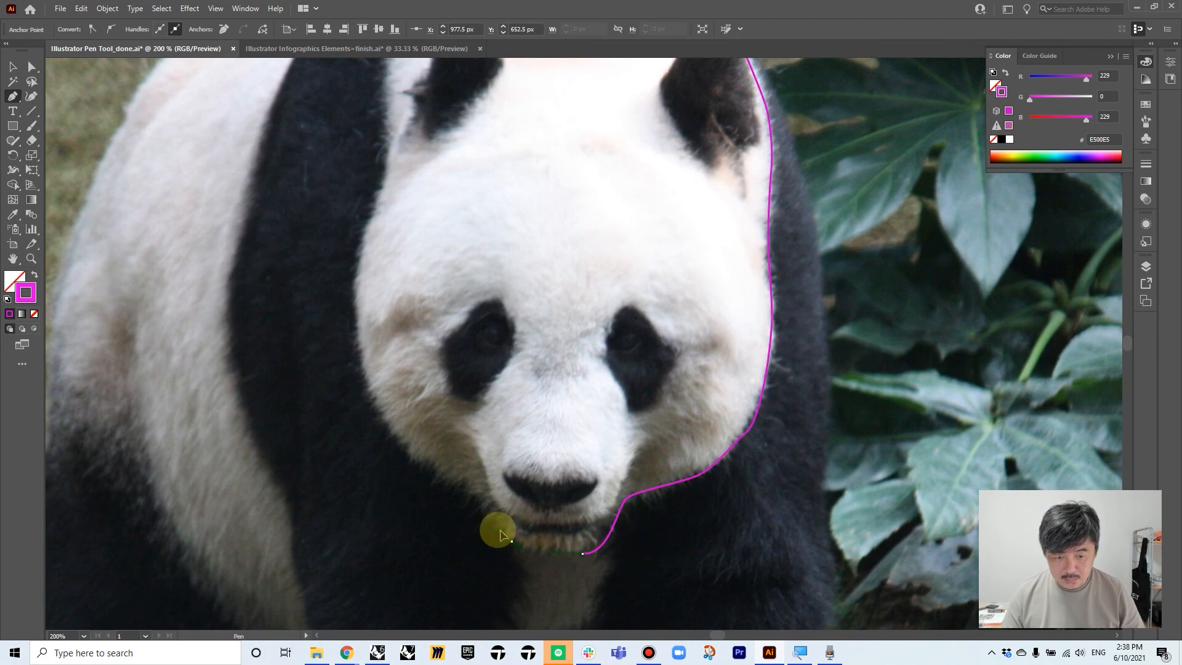
left_click_drag(391, 345, 448, 229)
scroll(431, 259, "up", 3)
left_click_drag(340, 301, 377, 196)
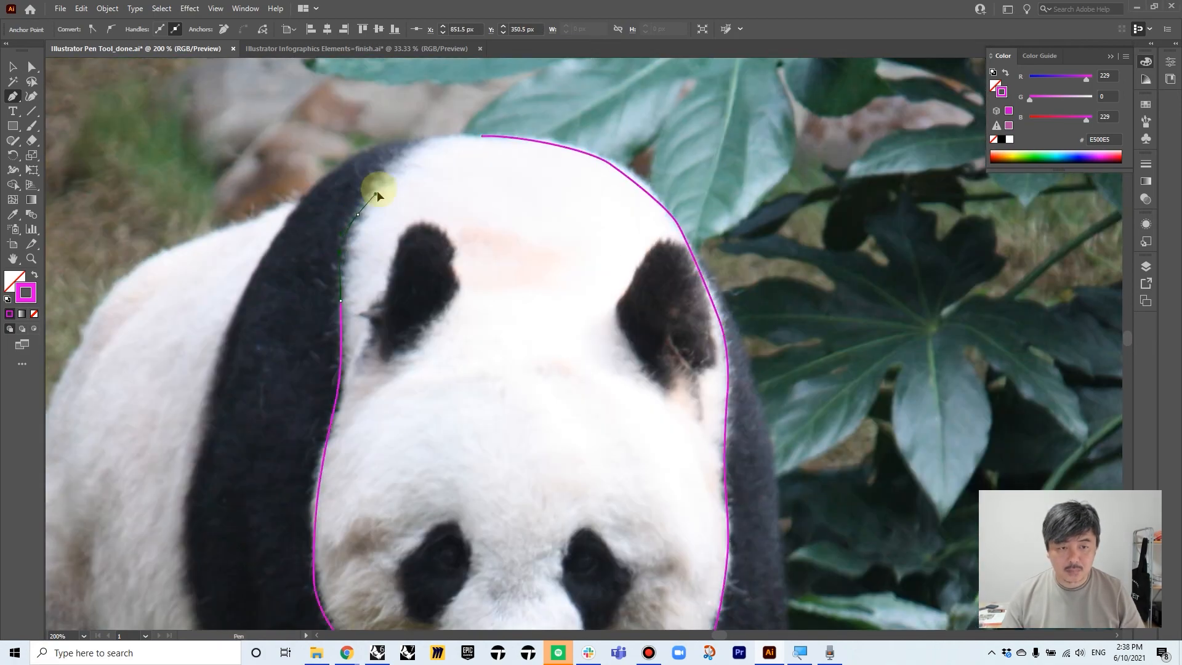
left_click_drag(484, 141, 487, 143)
Trace the panda's left black ear as a closed curved path with the Pen tool
scroll(483, 314, "up", 3)
left_click(441, 357)
left_click_drag(525, 270, 535, 259)
left_click_drag(551, 222, 541, 235)
left_click_drag(542, 168, 541, 140)
left_click_drag(488, 106, 460, 108)
left_click_drag(422, 165, 416, 206)
left_click(386, 279)
left_click(441, 357)
Trace the panda's right black ear with the Pen tool
scroll(546, 343, "right", 4)
left_click(615, 247)
left_click(657, 180)
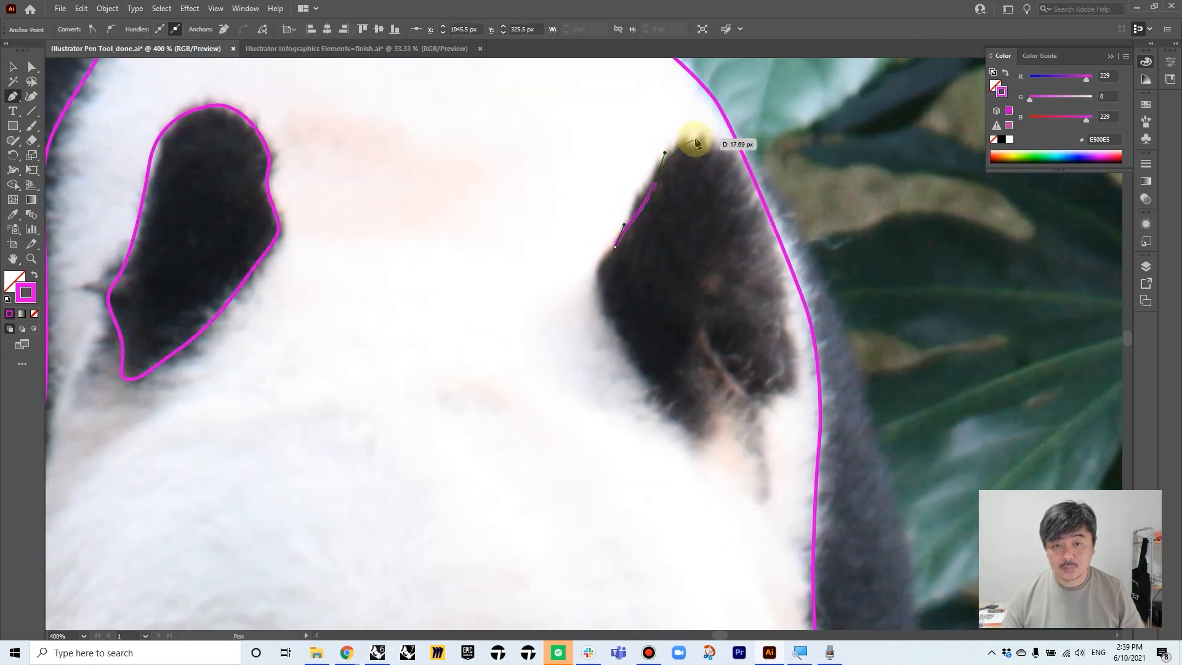
left_click_drag(694, 140, 716, 142)
left_click_drag(741, 185, 752, 215)
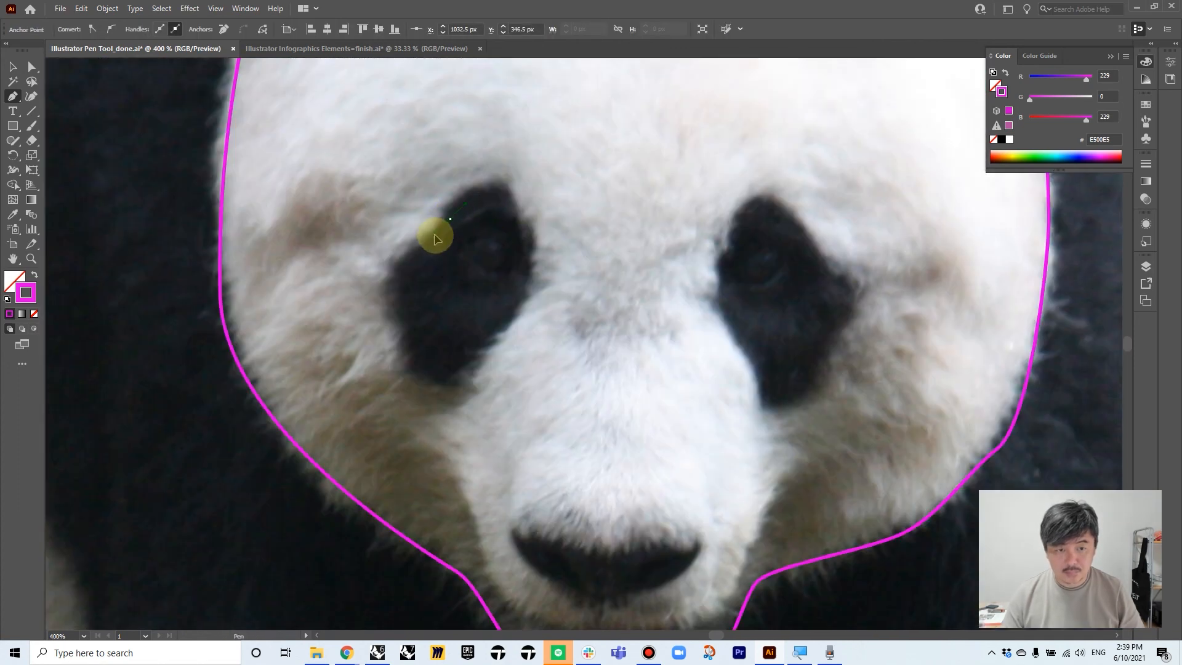
Trace the black patches around the panda's left and right eyes with the Pen tool
left_click_drag(390, 272, 403, 345)
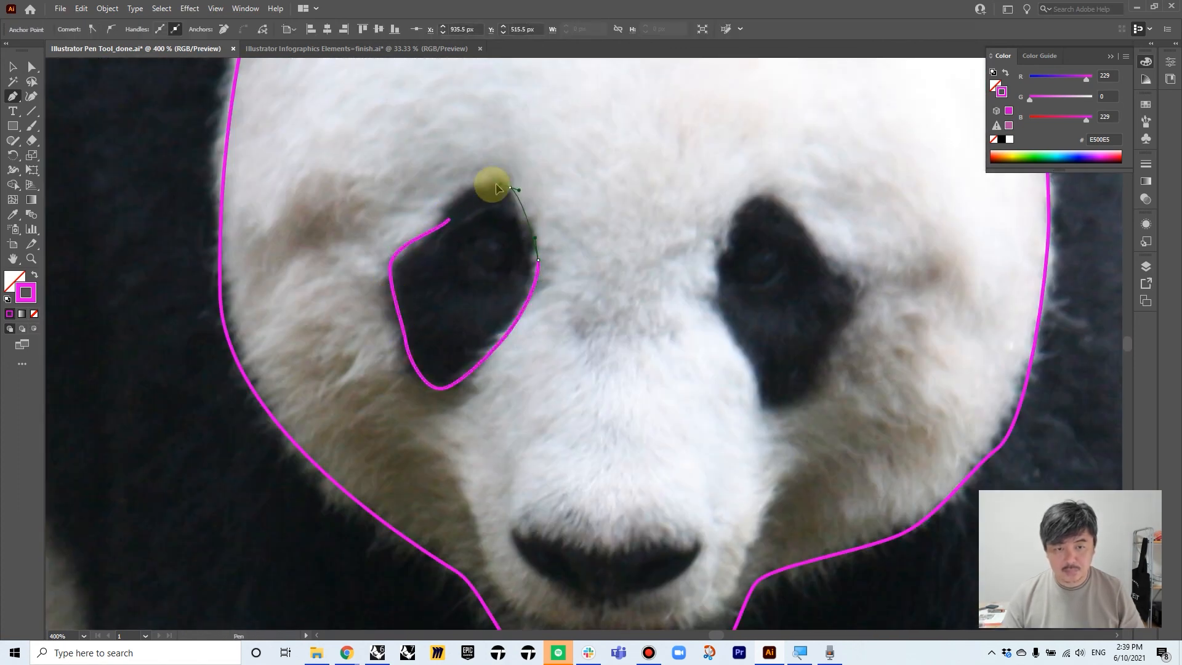
left_click_drag(769, 202, 772, 199)
left_click(809, 235)
left_click(833, 272)
left_click_drag(850, 313, 851, 311)
left_click(824, 357)
left_click_drag(808, 397, 774, 411)
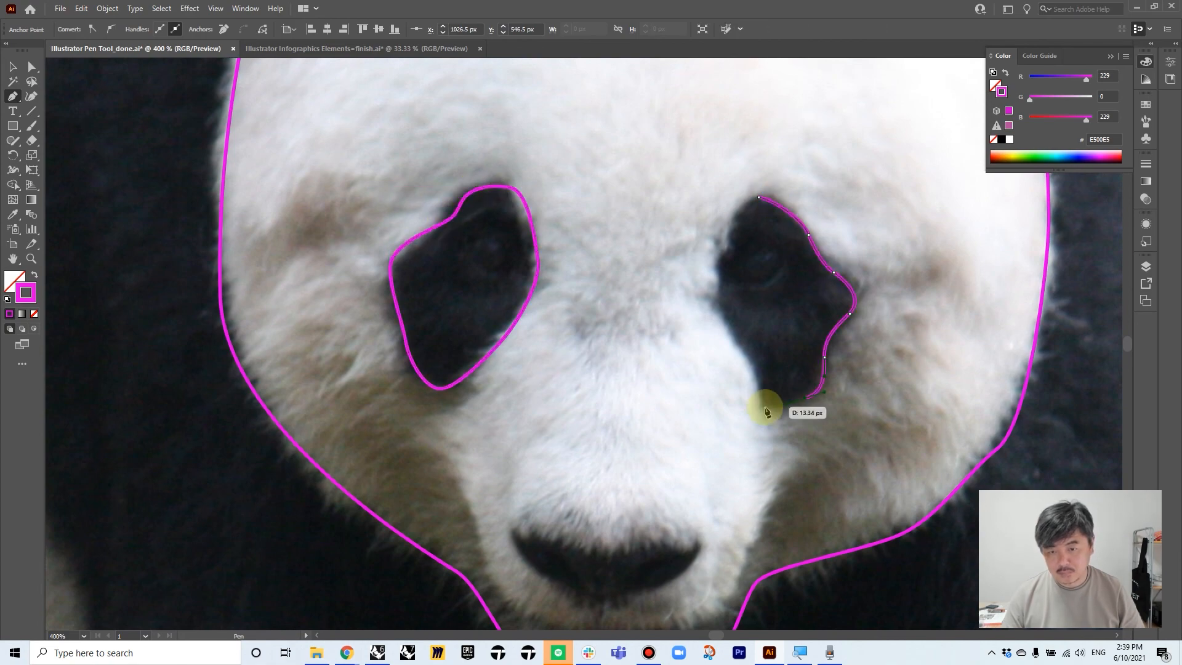
Trace the panda's black nose as a closed shape with a curved lower edge
scroll(774, 200, "down", 5)
scroll(804, 275, "up", 6)
key("a")
key("ctrl+shift+a")
key("ctrl+minus")
left_click(648, 333)
left_click(729, 400)
left_click_drag(820, 380, 841, 348)
Trace the panda's mouth as a thin closed crescent below the nose
left_click(660, 416)
left_click_drag(745, 458, 791, 458)
left_click_drag(838, 435, 855, 434)
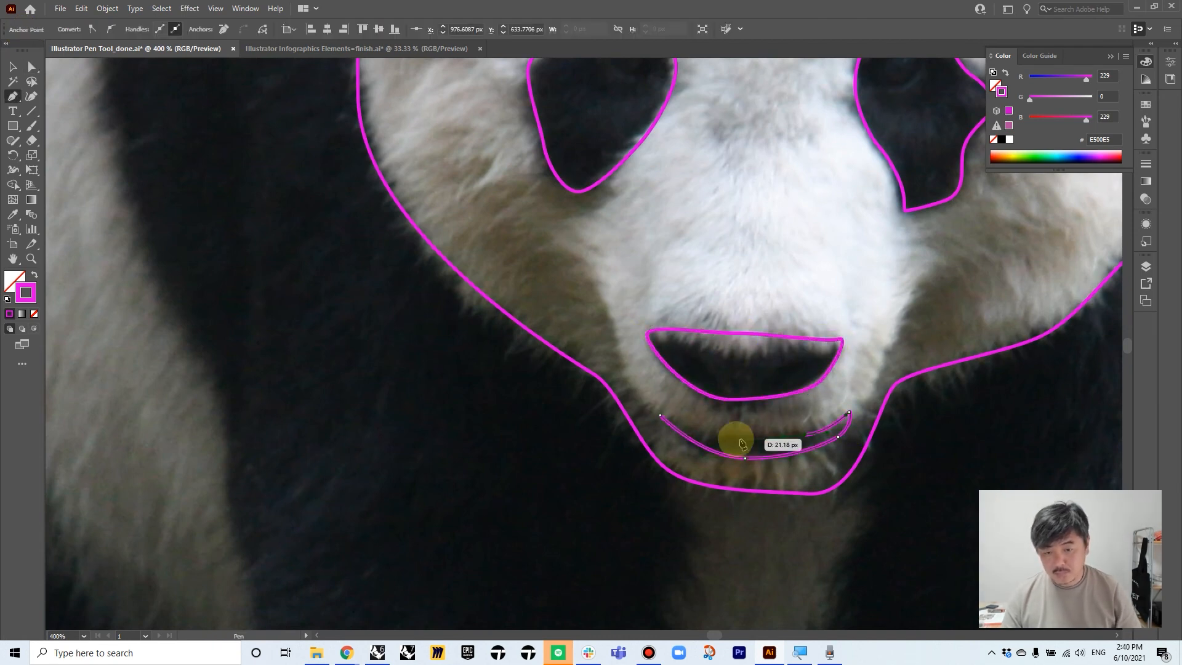
left_click(660, 417)
Trace the black shoulder band and left front leg down to the paw, and the chest curve below the chin
key("ctrl+minus")
key("ctrl+minus")
left_click(455, 132)
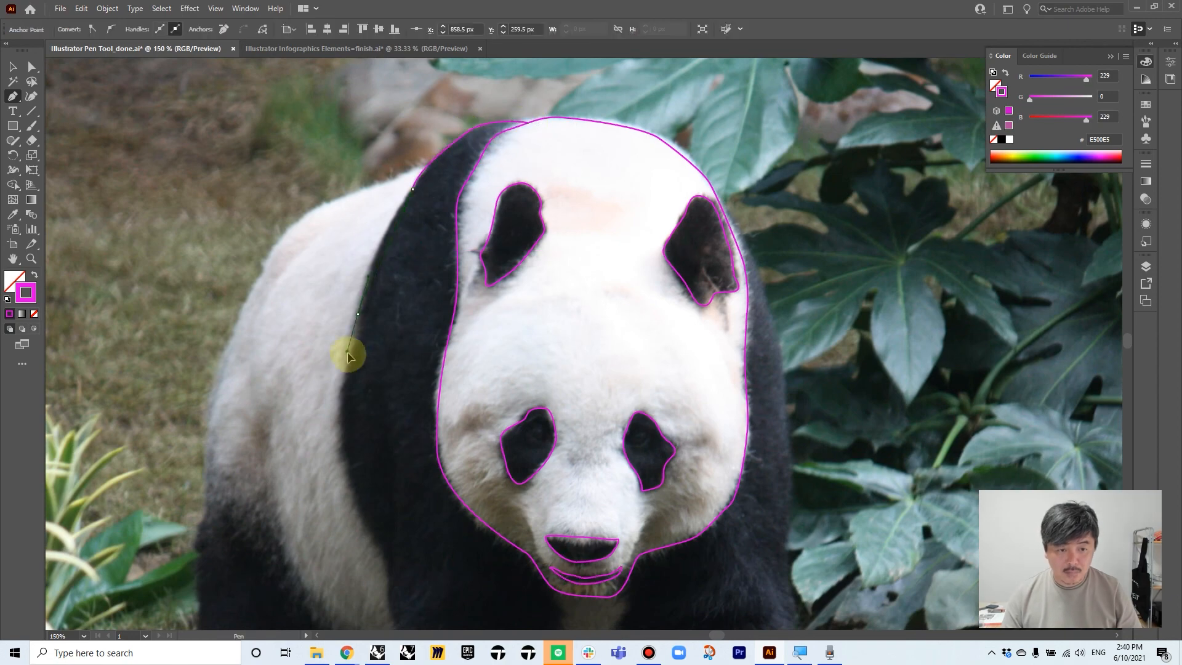
left_click_drag(351, 351, 343, 438)
key("ctrl+minus")
left_click(460, 576)
left_click(656, 596)
left_click(623, 557)
left_click_drag(606, 356, 606, 322)
left_click_drag(624, 389, 647, 385)
left_click_drag(681, 331, 689, 314)
Trace the right shoulder and the outer edge of the right front leg down around its paw
left_click_drag(839, 282, 783, 452)
left_click_drag(791, 213, 811, 130)
left_click(846, 228)
left_click_drag(808, 335, 811, 419)
left_click_drag(817, 454, 807, 461)
left_click_drag(695, 463, 686, 457)
Trace the right front leg's inner edge and the gap between the legs, ending with a line across the left front leg
left_click(687, 350)
left_click_drag(707, 303, 692, 314)
left_click_drag(635, 342, 614, 302)
left_click_drag(629, 290, 633, 253)
left_click(629, 233)
left_click(492, 219)
key("super")
key("Escape")
key("Escape")
Trace the short belly curve behind the left front leg, and the outline of the panda's back and hind leg
left_click_drag(478, 238, 451, 262)
left_click(412, 272)
scroll(443, 269, "up", 6)
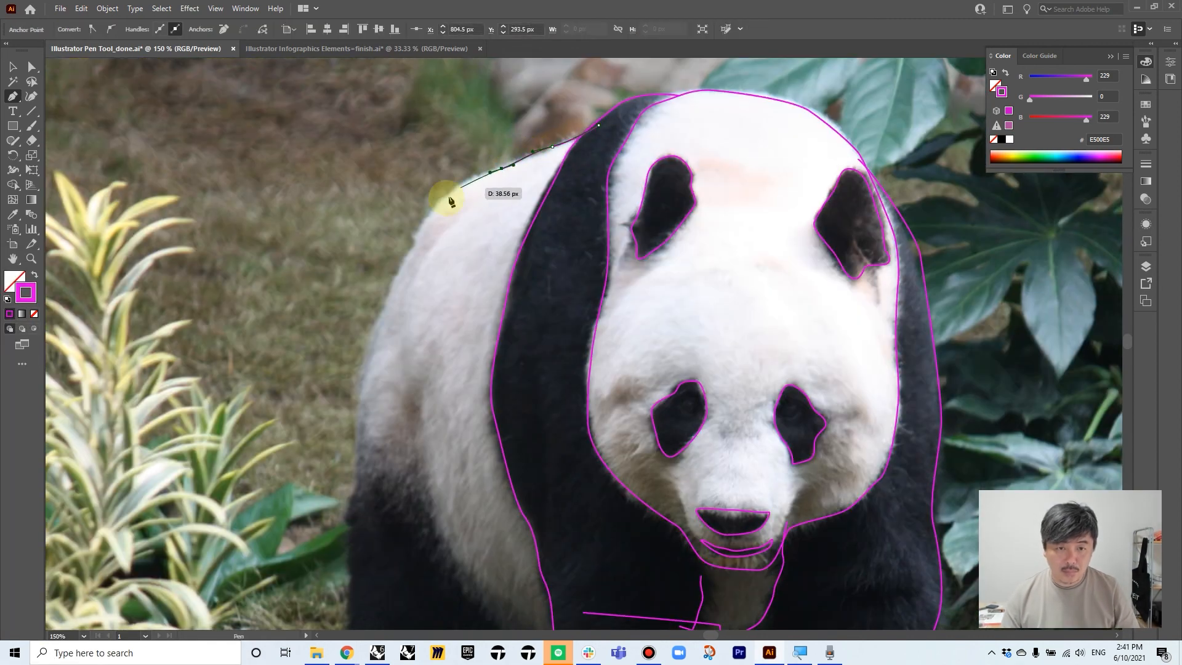
scroll(419, 290, "down", 4)
scroll(419, 289, "left", 2)
left_click(464, 345)
left_click_drag(466, 458, 456, 492)
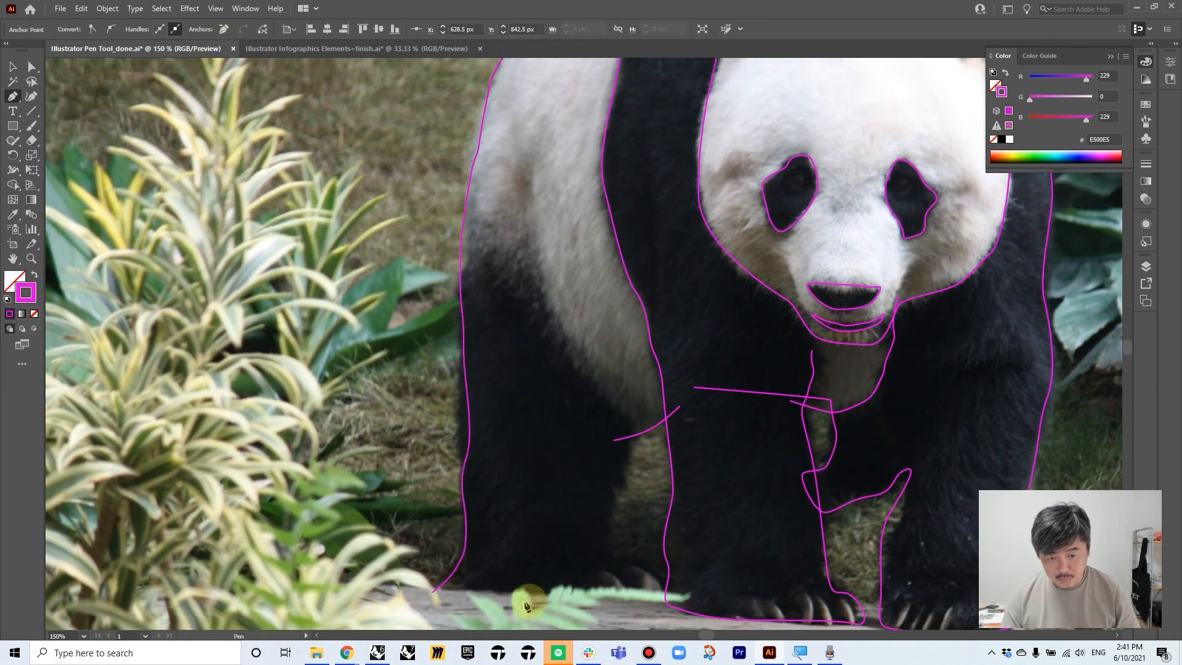
left_click_drag(525, 602, 566, 602)
left_click(606, 592)
left_click(615, 507)
left_click(639, 413)
left_click(294, 229, "ctrl")
Draw the curved boundary between the white flank and the black hind leg with the Pen tool
left_click(13, 96)
left_click(455, 212)
left_click_drag(482, 226, 497, 240)
left_click(637, 435)
Hide the locked 08 Draw a Panda photo layer, keeping the tracing layer shown
left_click(13, 66)
scroll(462, 268, "down", 3)
scroll(657, 275, "up", 1)
left_click_drag(729, 87, 431, 370)
left_click(1146, 266)
scroll(1101, 313, "down", 1)
left_click(956, 364)
Select all the panda outlines and build their enclosed regions into separate shapes with the Shape Builder tool
left_click_drag(712, 74, 296, 388)
left_click(12, 184)
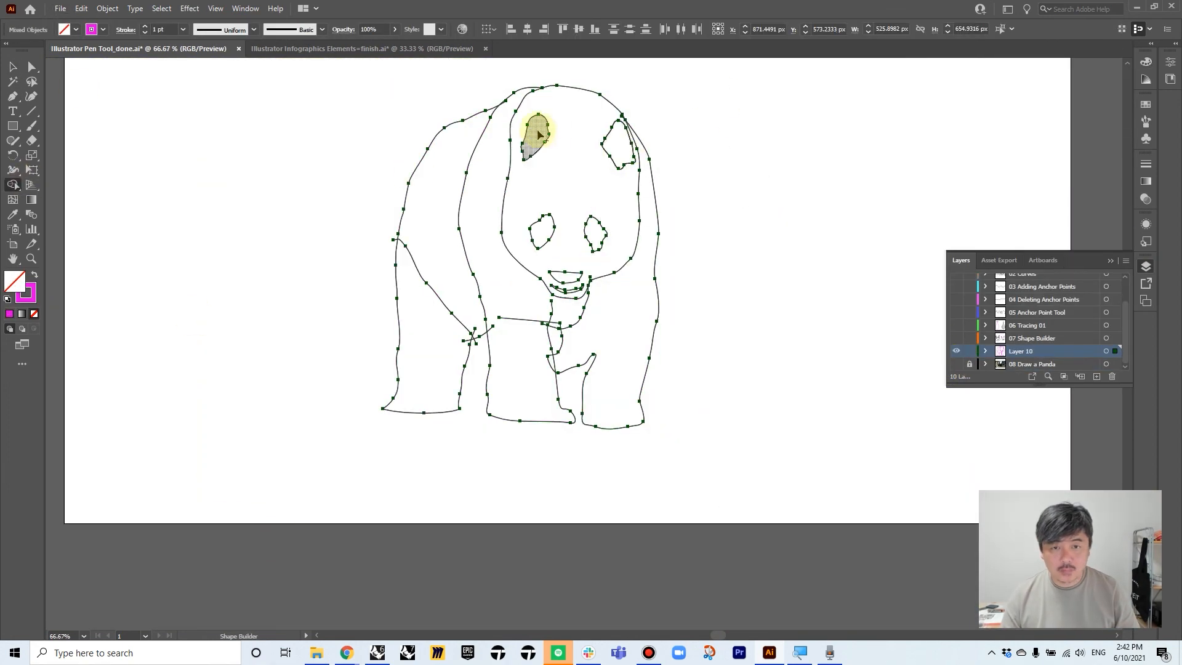
scroll(571, 287, "up", 3)
scroll(635, 411, "down", 2)
left_click(956, 364)
left_click(957, 364)
scroll(414, 377, "up", 4)
scroll(419, 180, "down", 6)
key("v")
left_click(678, 222)
scroll(681, 227, "up", 1)
left_click(618, 131)
left_click(669, 216, "shift")
left_click(630, 172)
left_click(631, 172)
left_click(606, 264, "shift")
left_click(479, 271, "shift")
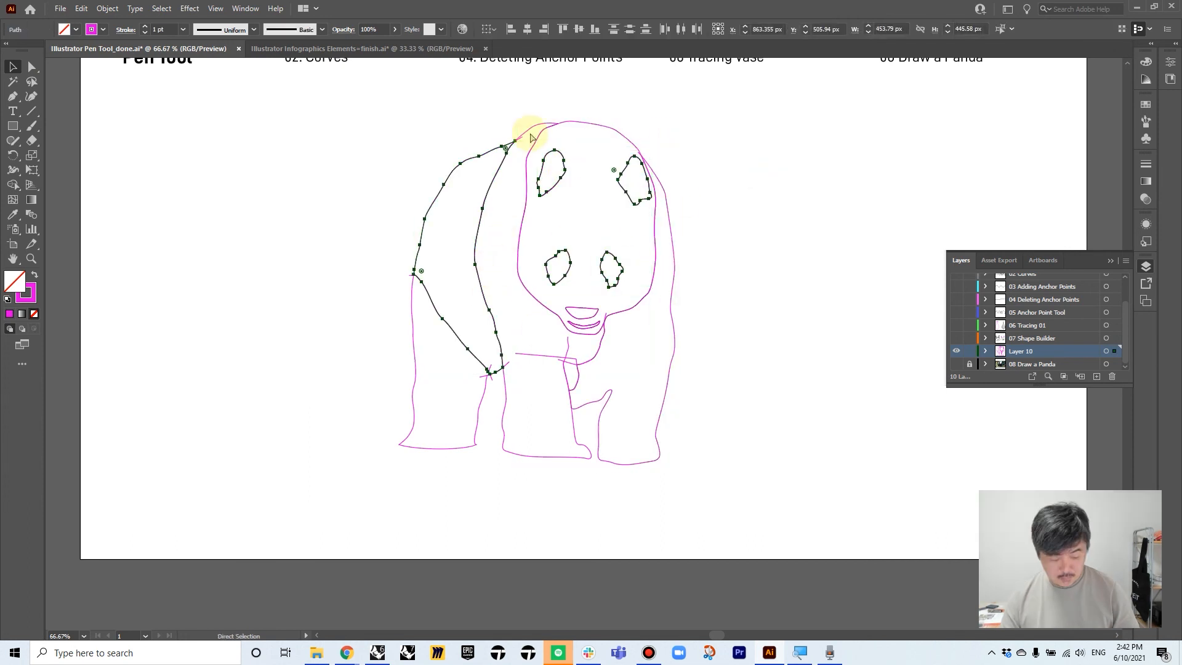
left_click(652, 134)
Select the panda's ears, eye patches, nose, mouth and black body parts, and swap their magenta stroke to the fill
left_click(637, 178)
left_click(554, 168, "shift")
left_click(611, 268, "shift")
left_click(558, 268, "shift")
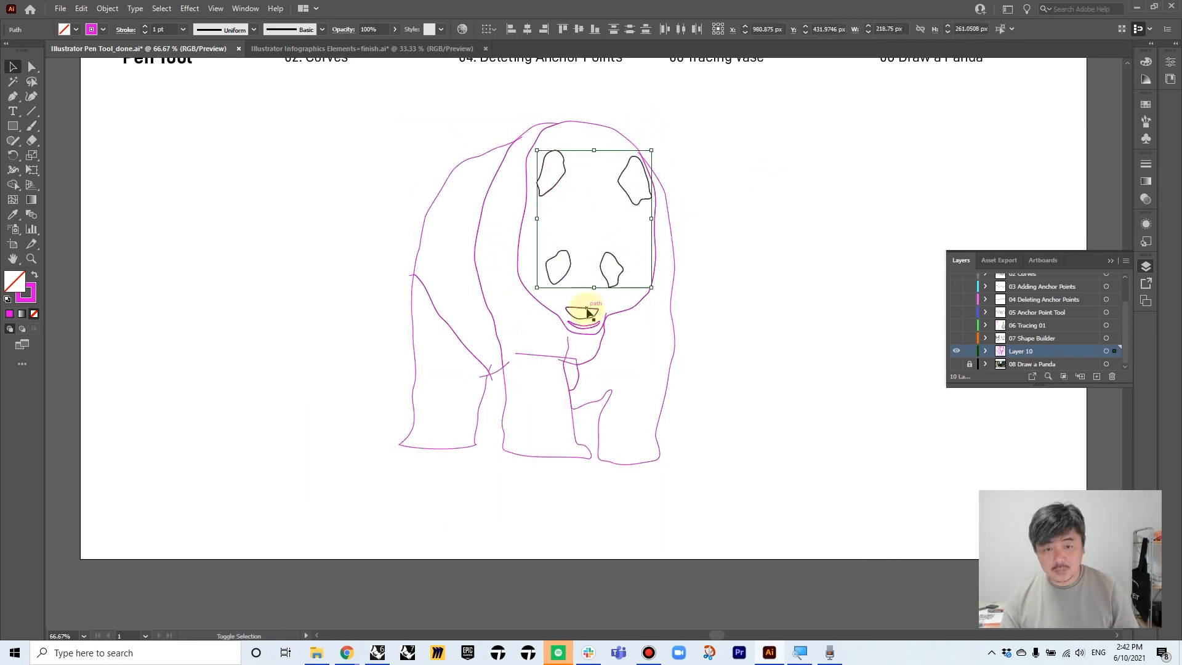
left_click(506, 448, "shift")
left_click(675, 369, "shift")
left_click(35, 275)
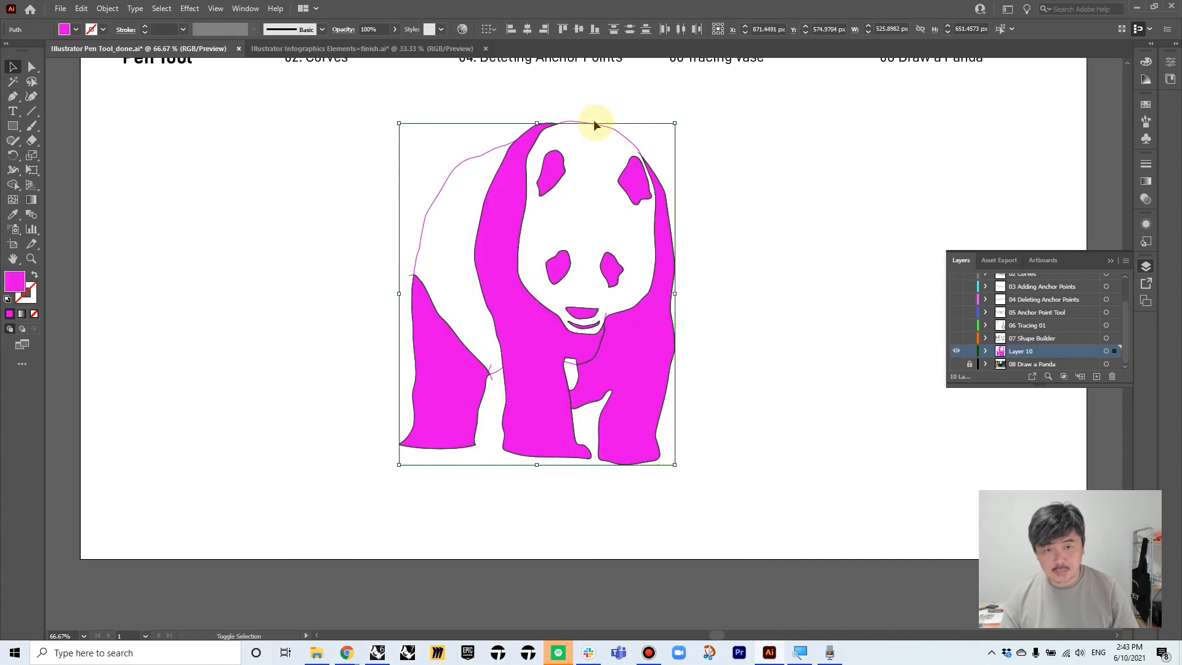
Select the panda's head and flank shapes and set their fill to cream, hex F2E9D6
mouse_move(779, 199)
left_mouse_down()
mouse_move(576, 361)
mouse_move(488, 179)
left_mouse_up()
left_click(642, 147)
left_click(1146, 62)
double_click(995, 85)
type("F2E9D6")
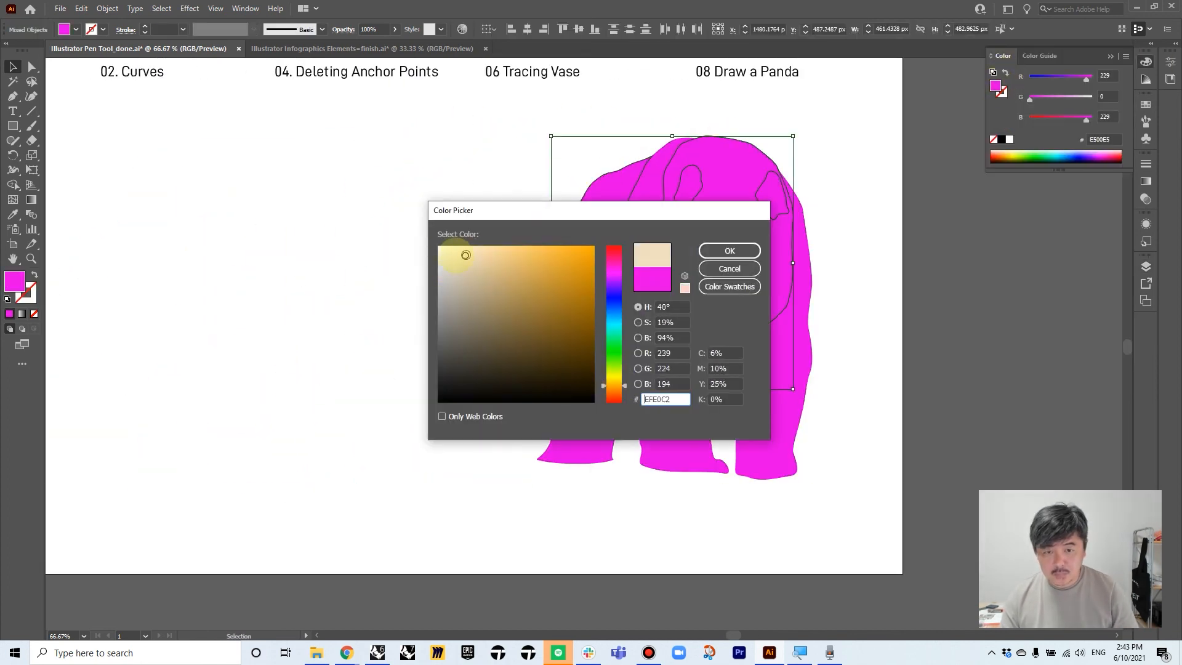
left_click(741, 250)
Select the panda's ears, eye patches, nose, mouth, shoulder and front legs, and set their fill to near-black, hex 282528
left_click(814, 220)
left_click(801, 246)
left_click(693, 276, "shift")
scroll(720, 345, "up", 3)
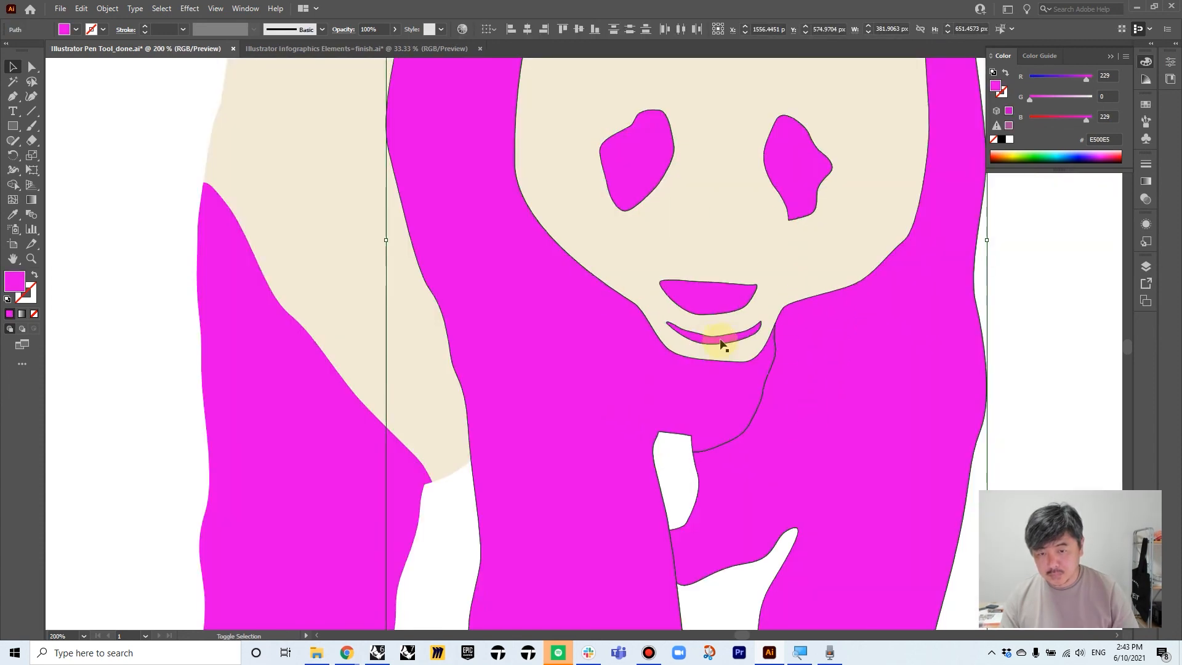
scroll(704, 336, "down", 2)
left_click(1002, 139)
double_click(996, 85)
left_click(449, 378)
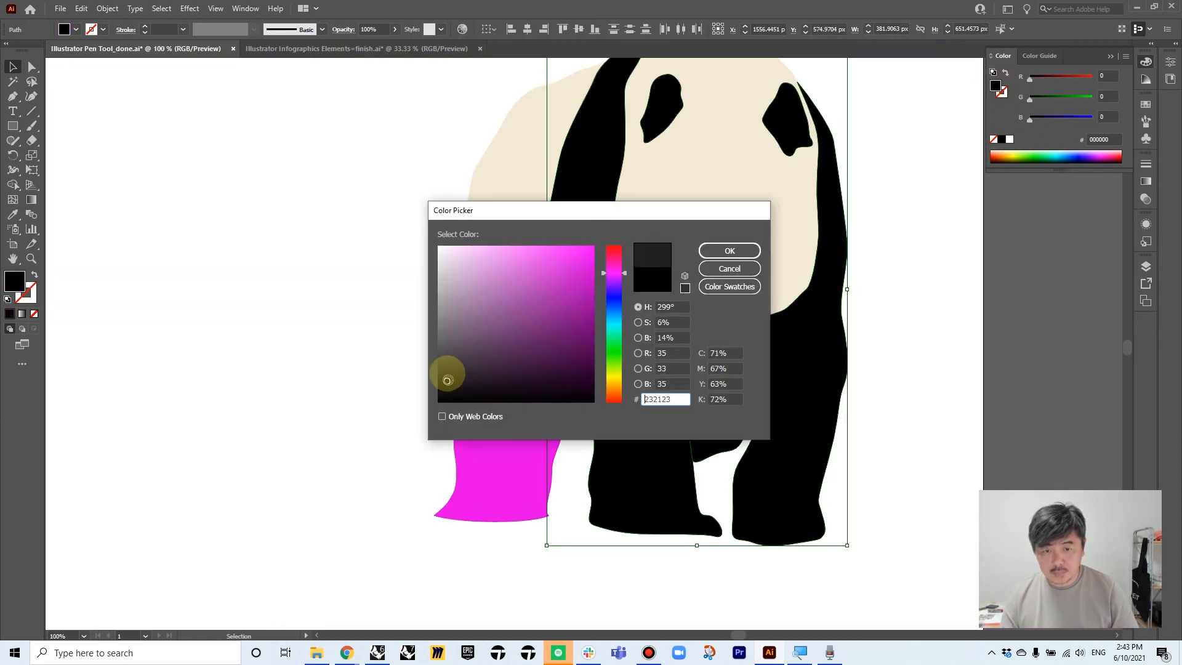
key("Return")
Fill the magenta hind leg with the near-black of the front leg by sampling it with the Eyedropper
left_click(496, 397)
key("i")
left_click(792, 374)
key("v")
Try moving the black shoulder and front-leg shape aside as a separate piece, and restore its original position
left_click(615, 379)
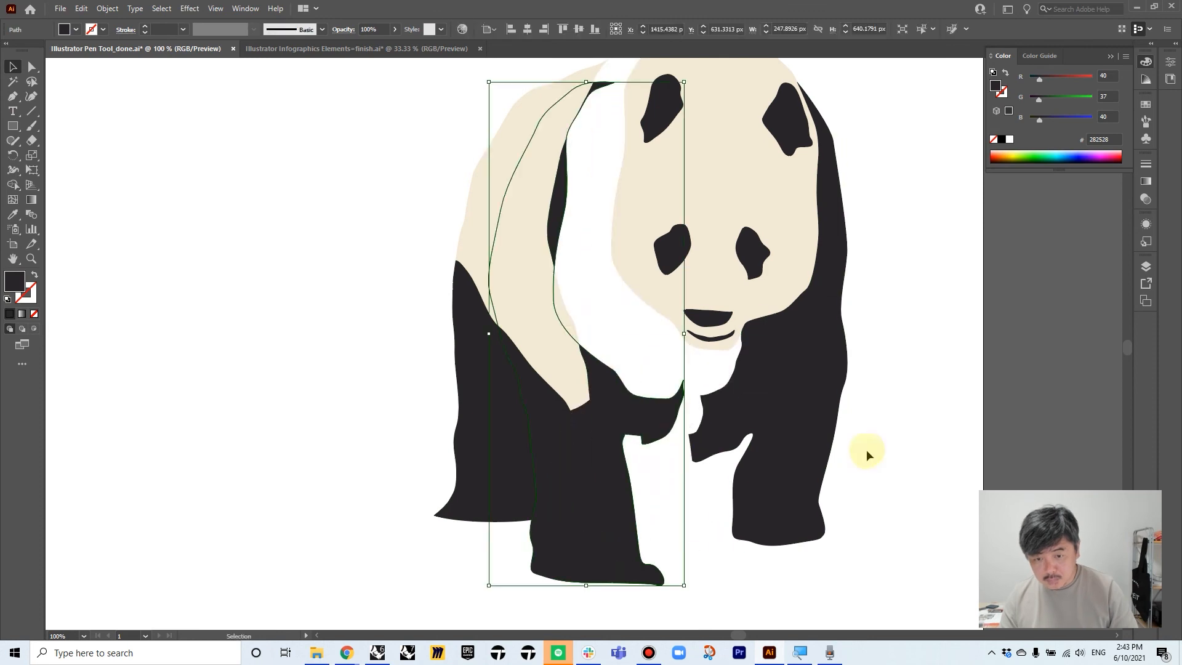
scroll(870, 438, "down", 2)
left_click_drag(619, 257, 543, 396)
left_click(692, 360)
scroll(528, 357, "up", 3)
scroll(528, 357, "down", 3)
scroll(529, 362, "up", 4)
scroll(534, 374, "down", 4)
scroll(533, 373, "down", 1)
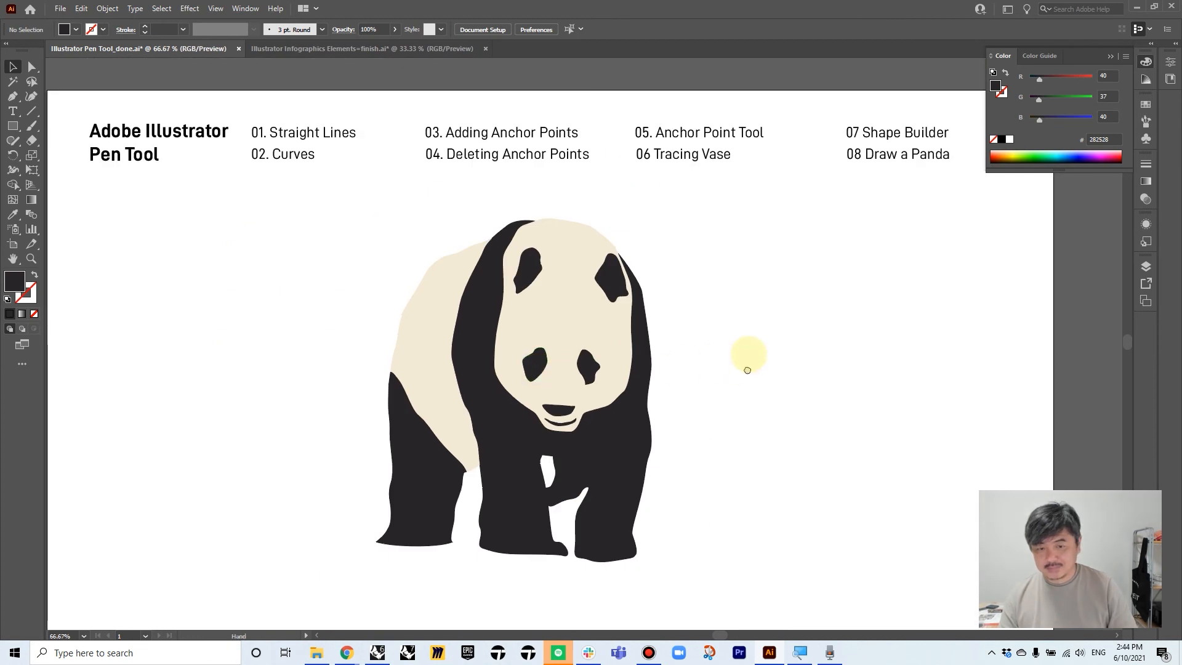
left_click_drag(744, 371, 743, 355)
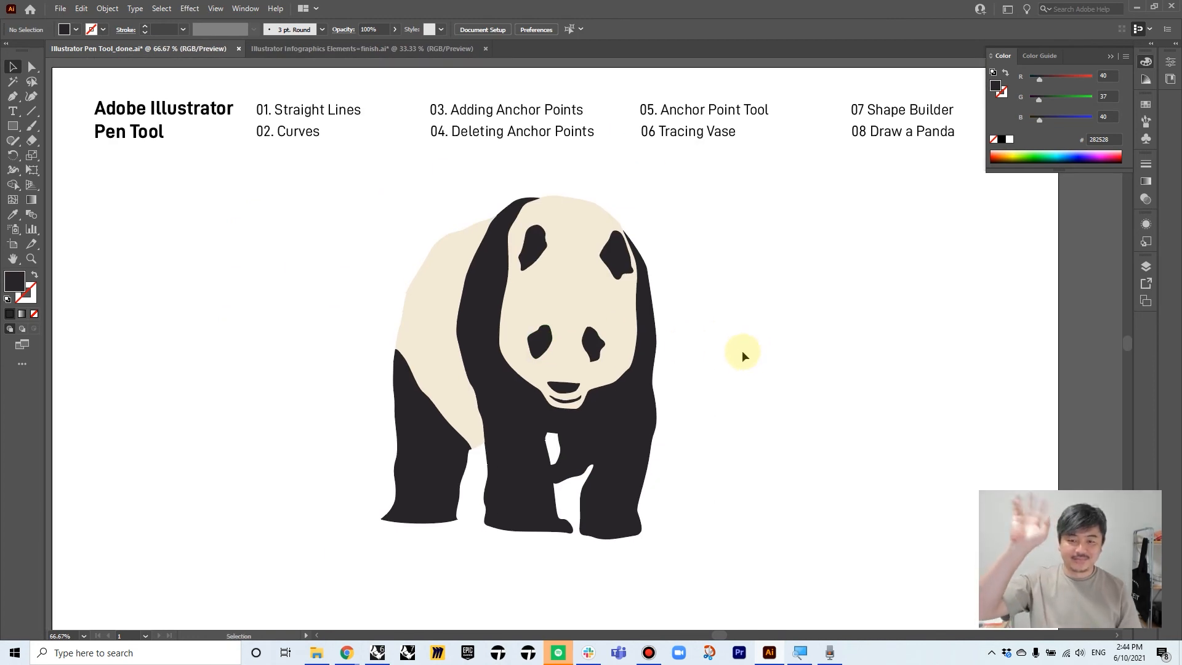